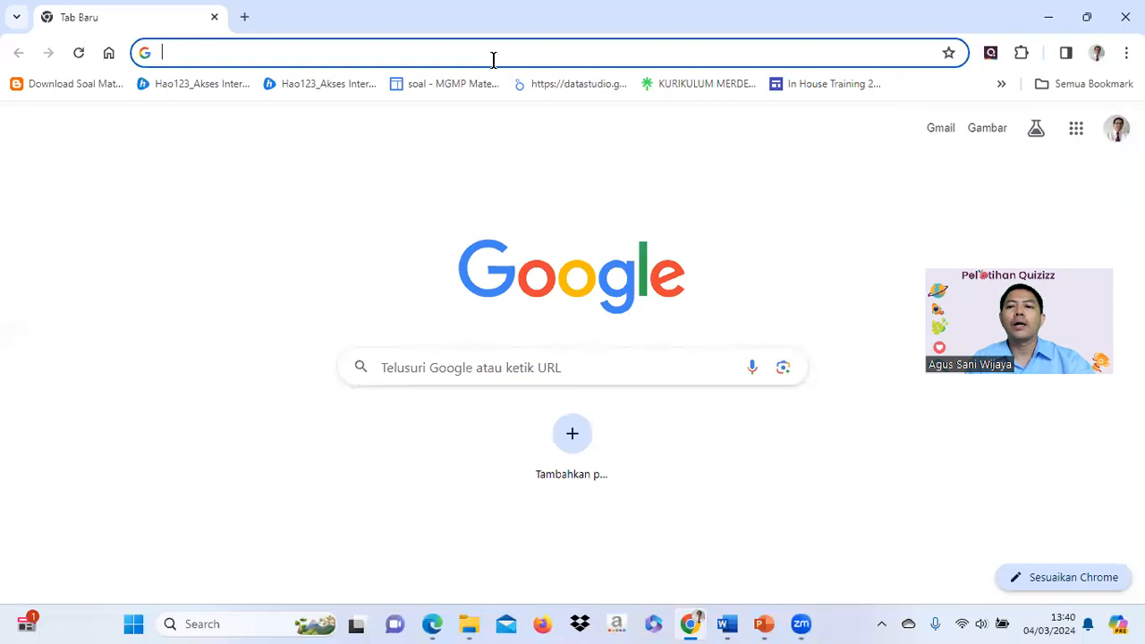
Search Google for quizizz and open the official Quizizz website.
left_click(422, 367)
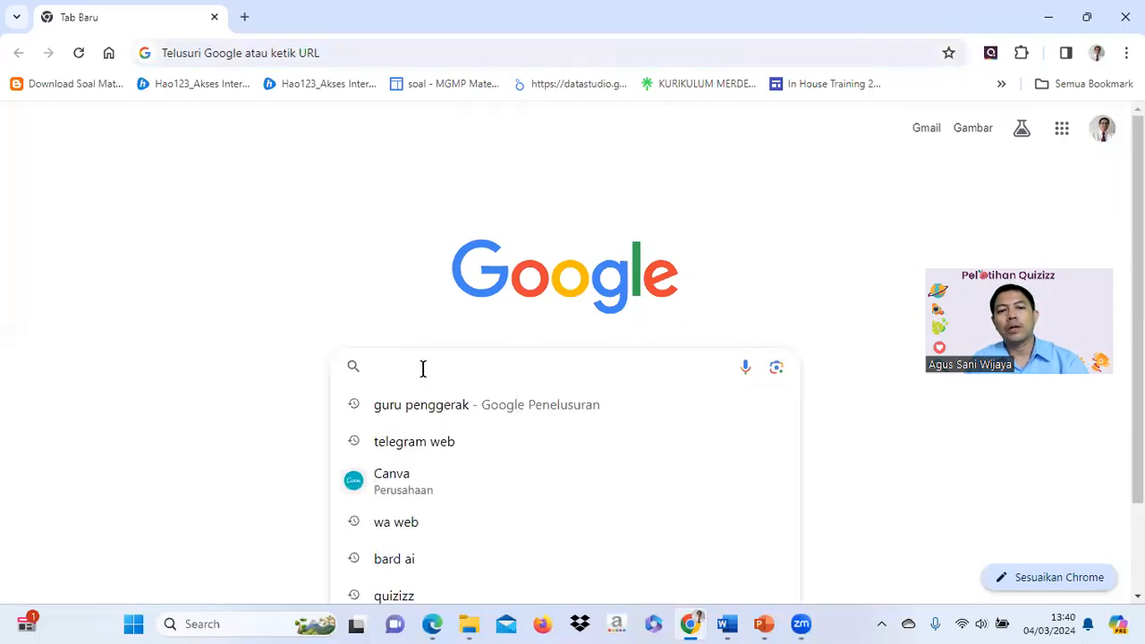
type("Q")
key("Right")
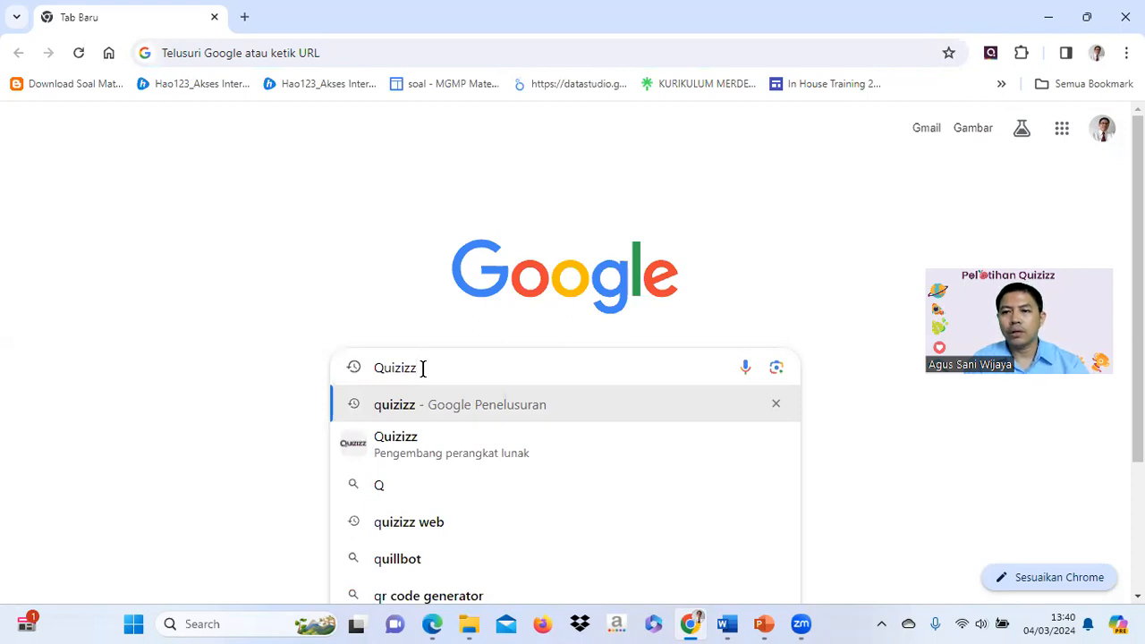
key("Return")
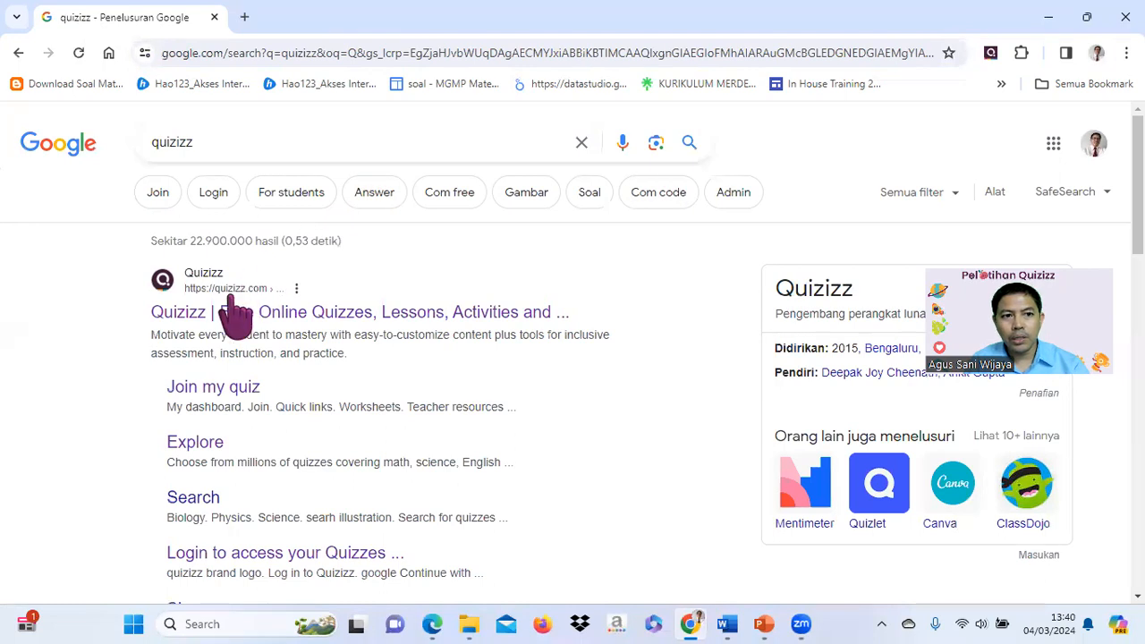
left_click(222, 335)
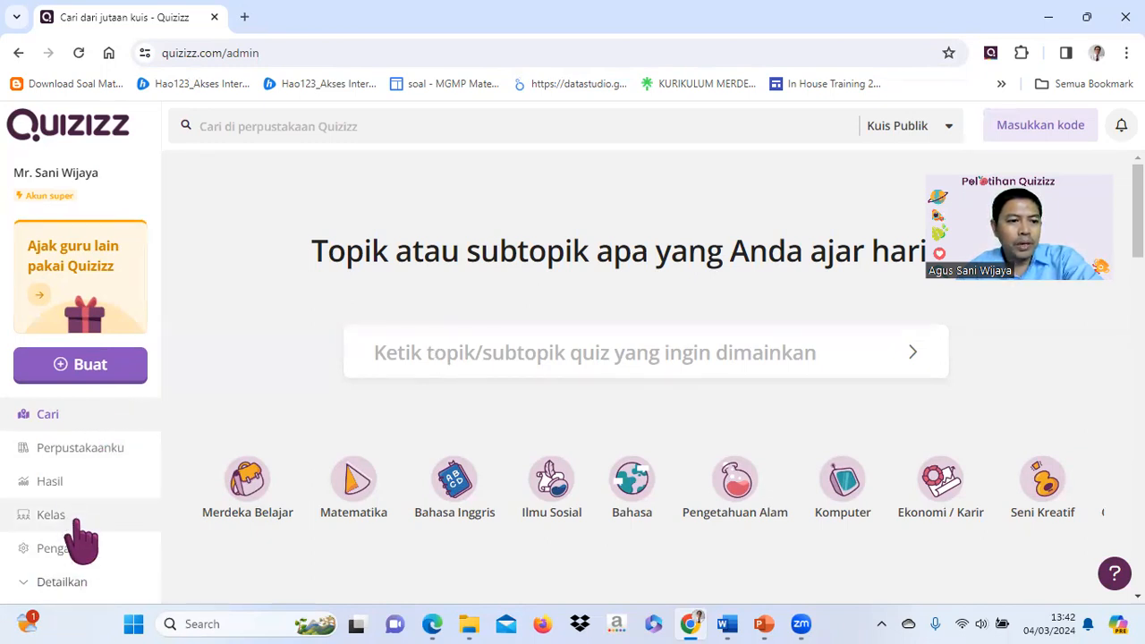
Change the Quizizz account's display language to English and return to the home page.
left_click(65, 556)
scroll(728, 324, "down", 2)
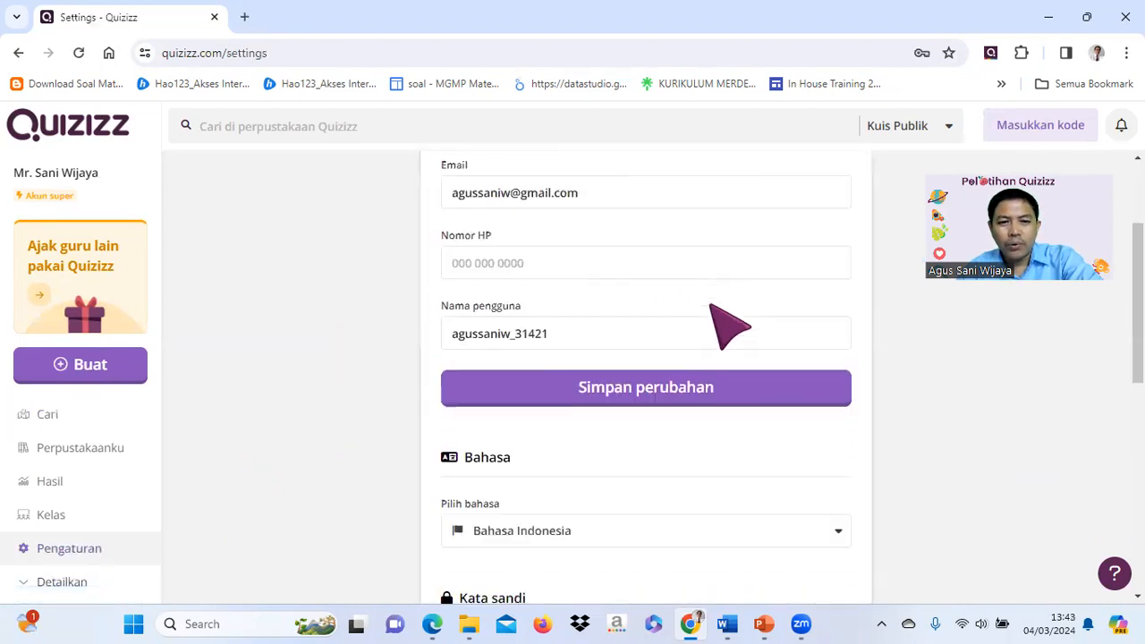
scroll(728, 325, "down", 2)
left_click(839, 378)
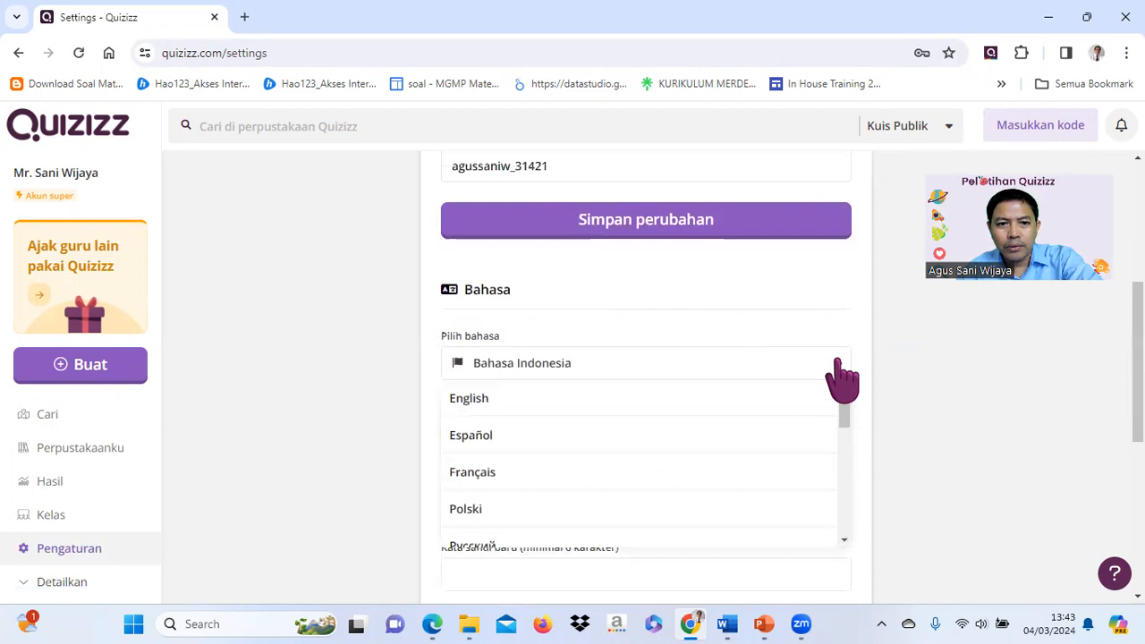
left_click(456, 400)
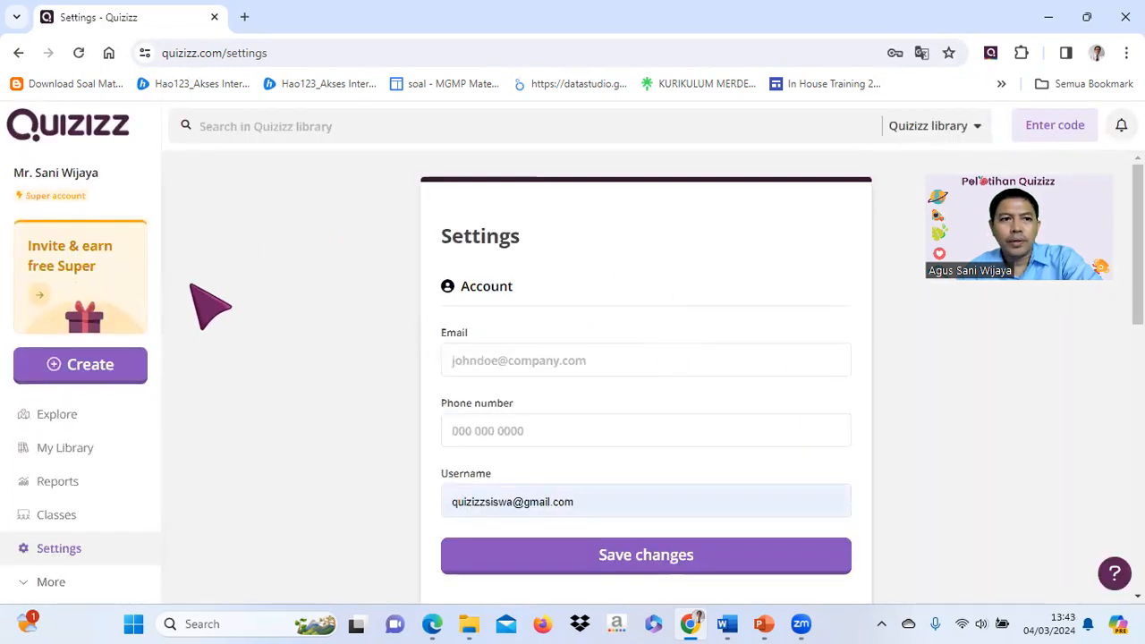
left_click(101, 128)
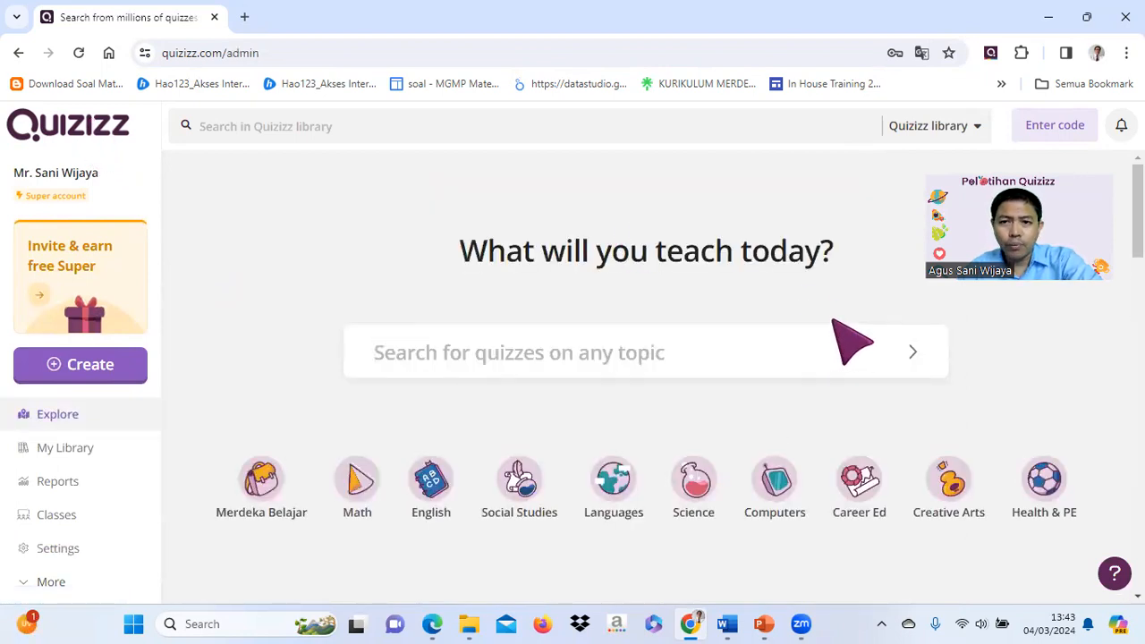
left_click(330, 128)
left_click(450, 350)
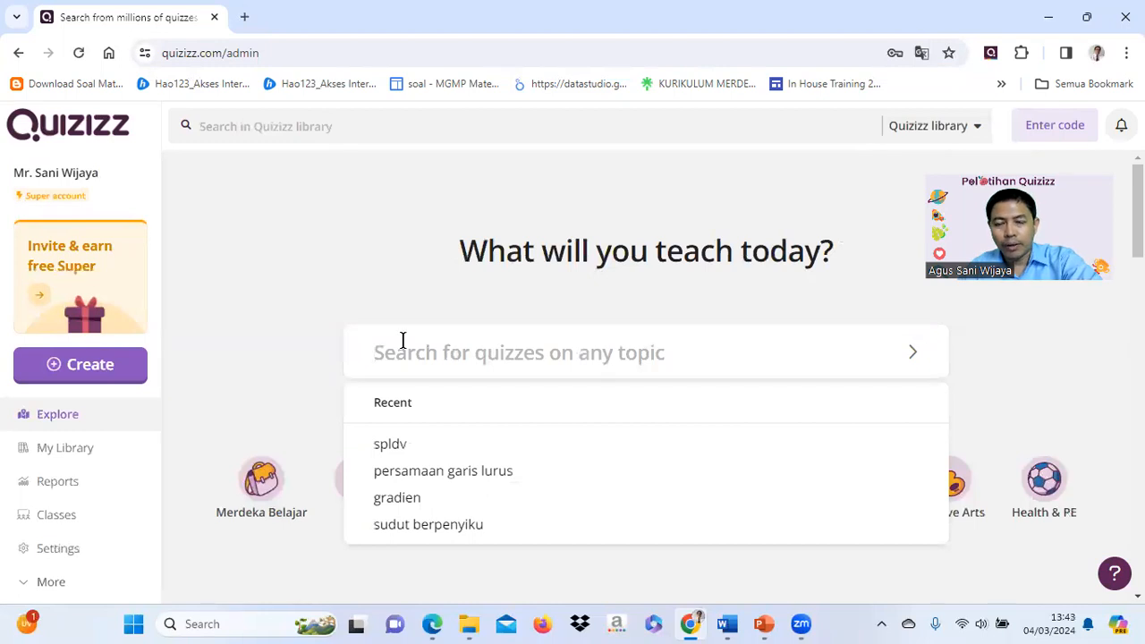
left_click(254, 302)
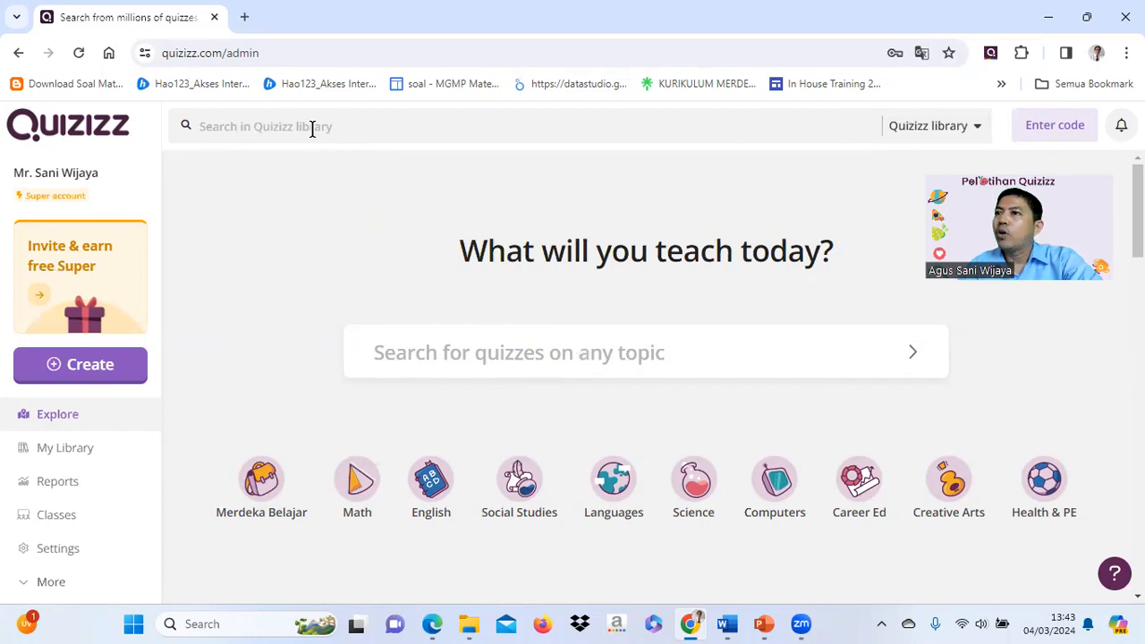
Search the Quizizz library for "bilangan bulat".
left_click(265, 126)
type("bi")
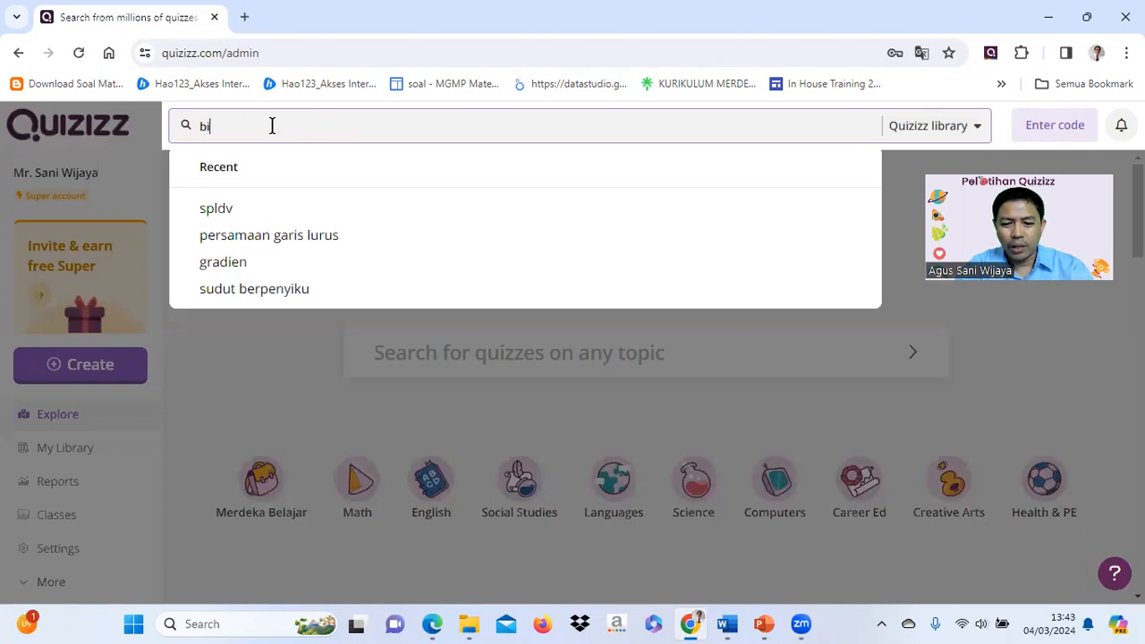
type("langan bulat")
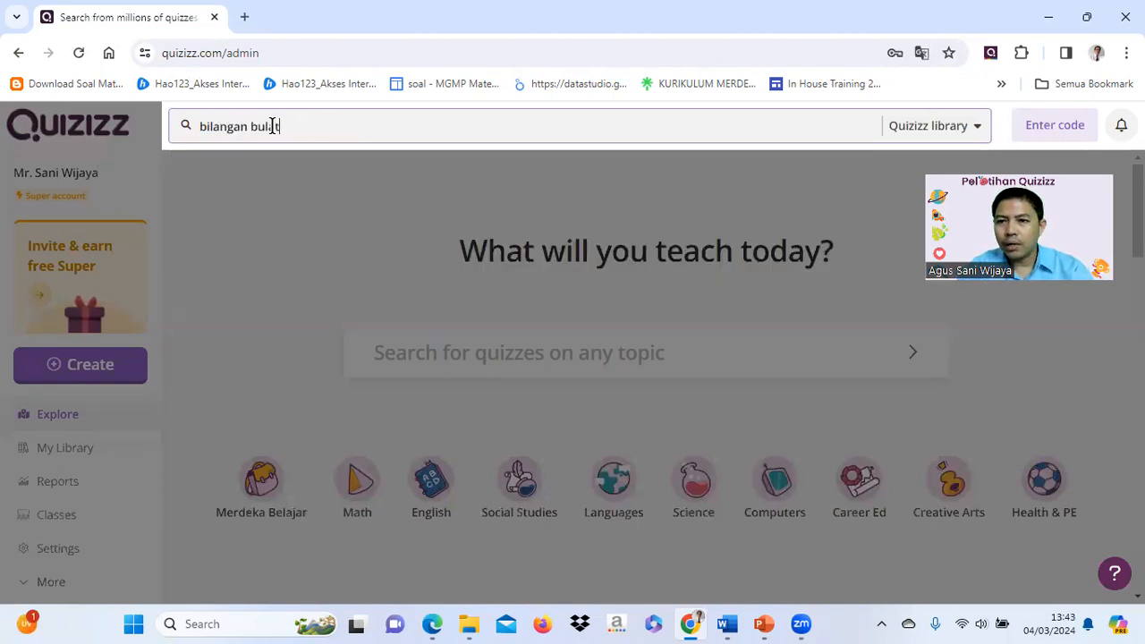
key("Return")
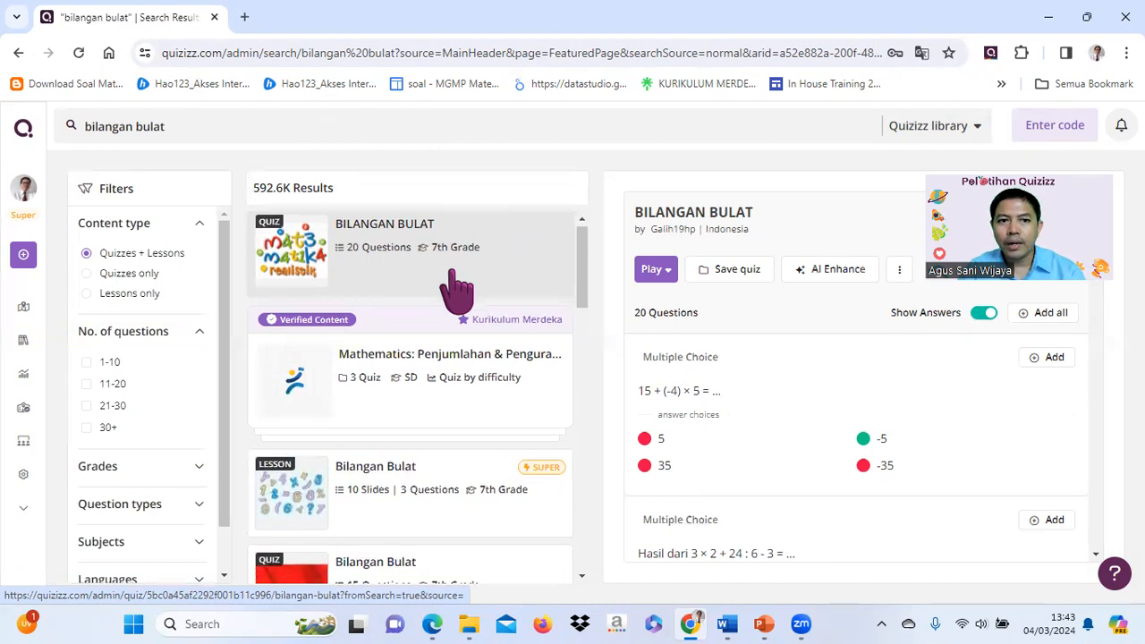
Restrict the search results to quizzes only and expand the grade filter options.
scroll(456, 286, "down", 8)
scroll(456, 286, "down", 3)
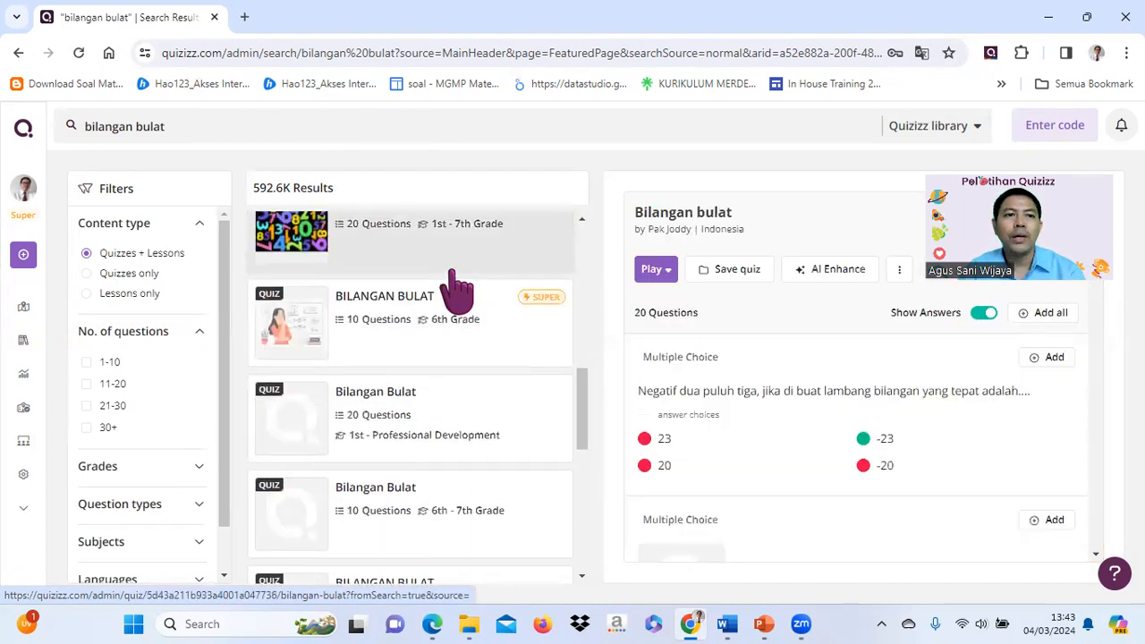
scroll(456, 286, "up", 3)
scroll(456, 286, "up", 3)
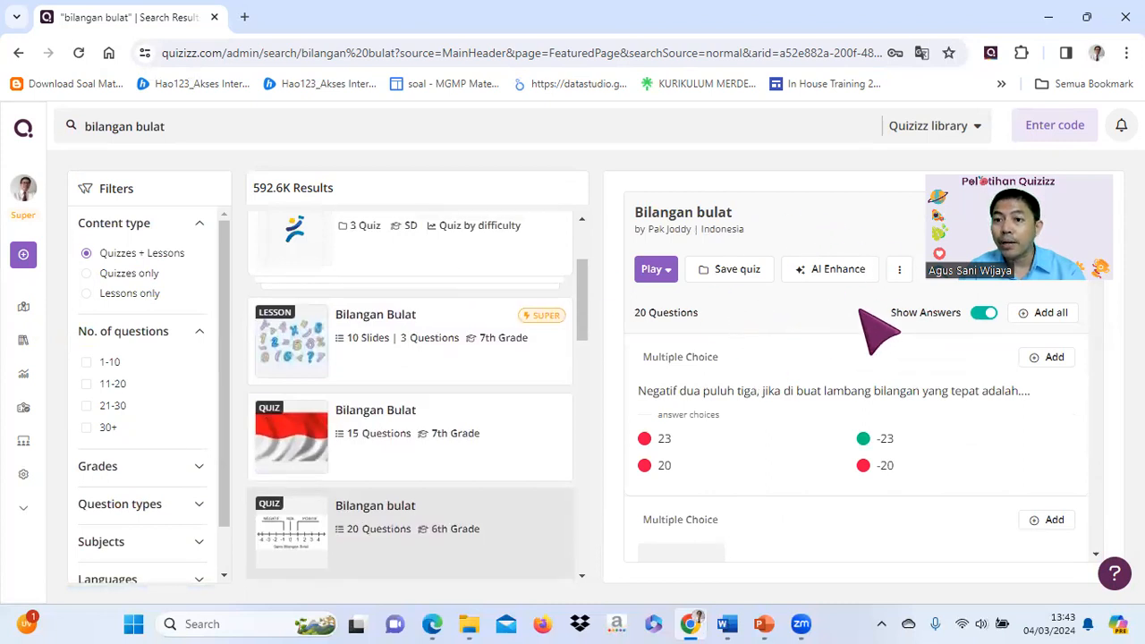
left_click_drag(1077, 165, 1085, 114)
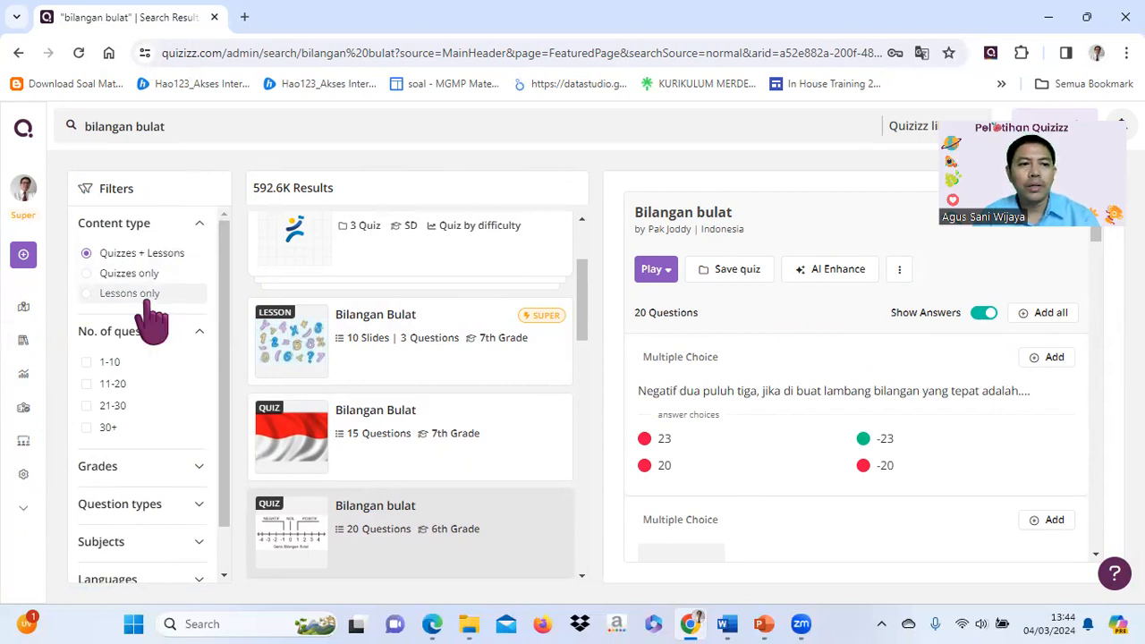
left_click(96, 274)
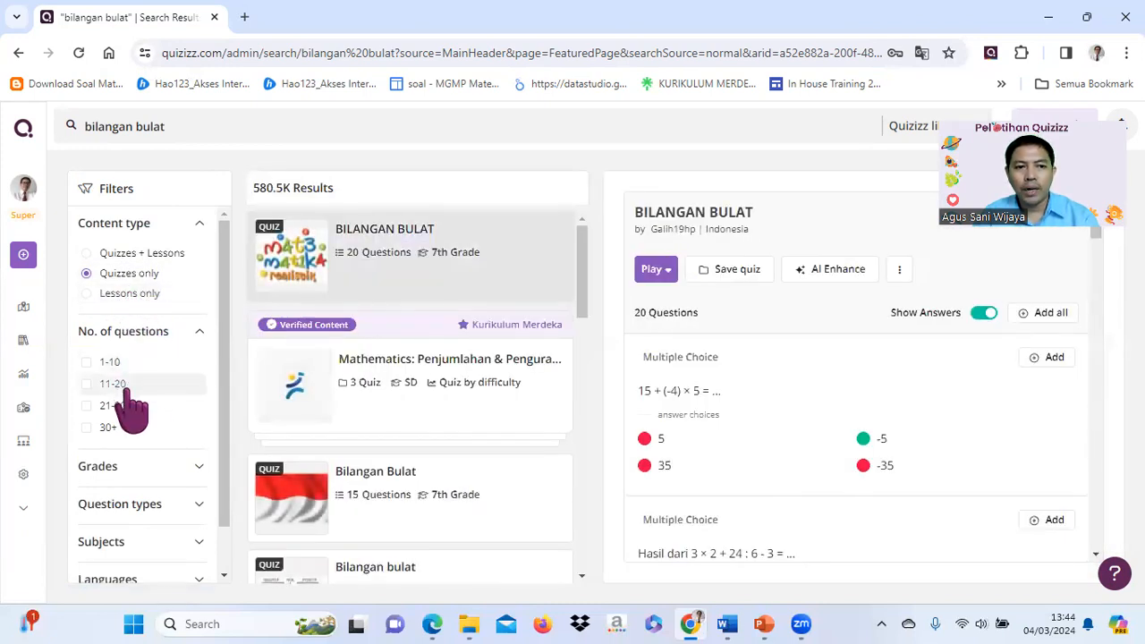
left_click_drag(225, 379, 227, 333)
left_click(200, 414)
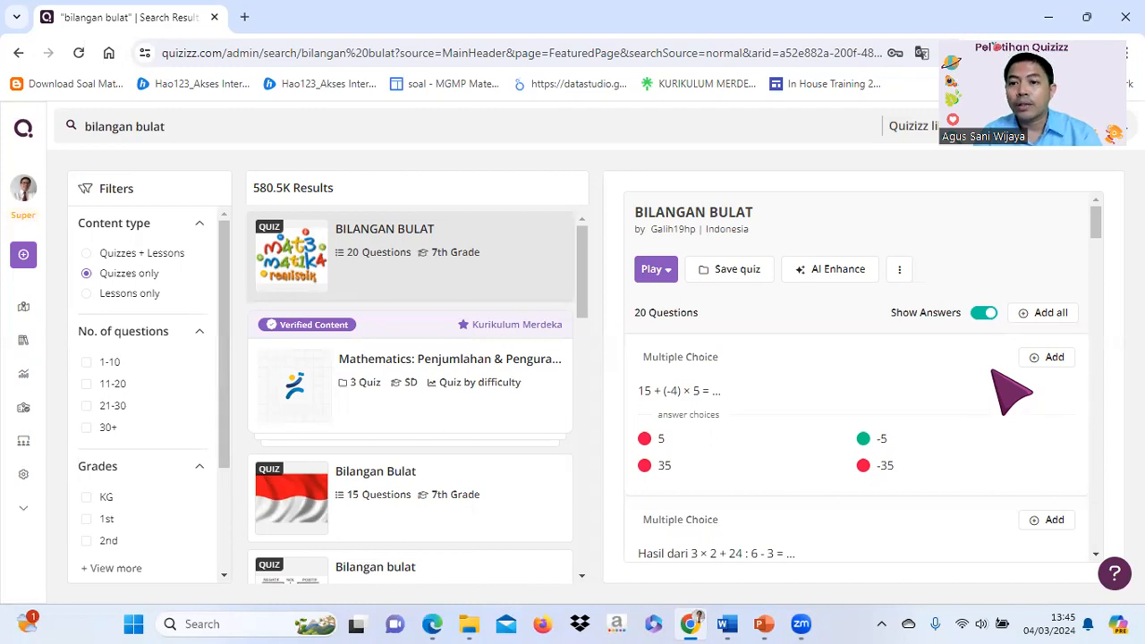
Add the "15 + (-4) × 5" question and the air-conditioned room temperature question from the first BILANGAN BULAT quiz to a new quiz.
scroll(993, 370, "down", 1)
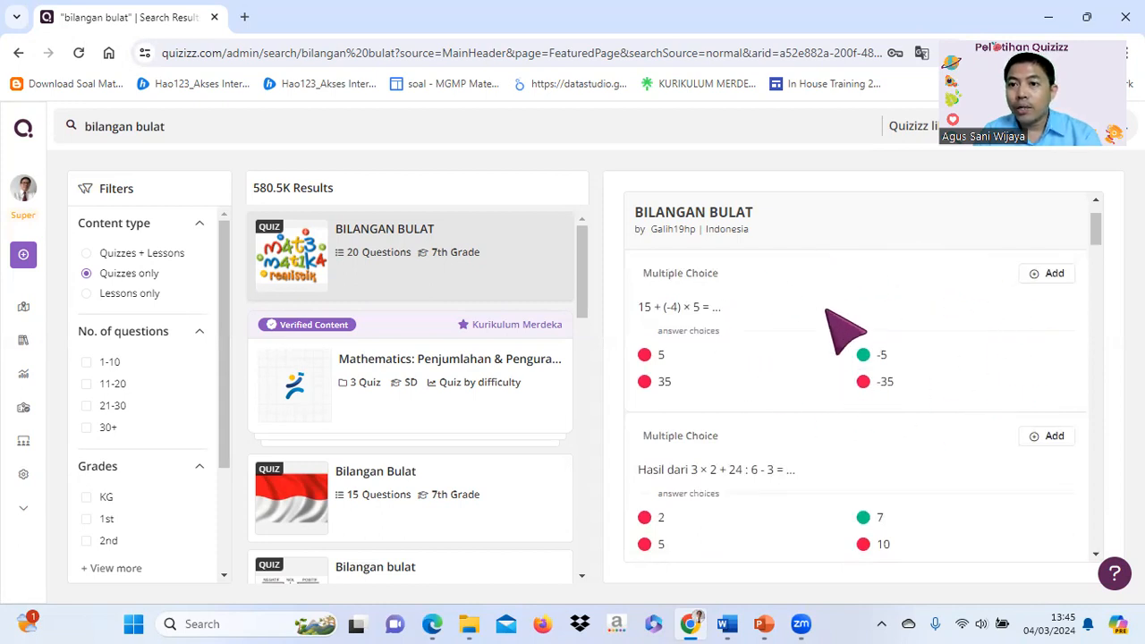
left_click(1036, 275)
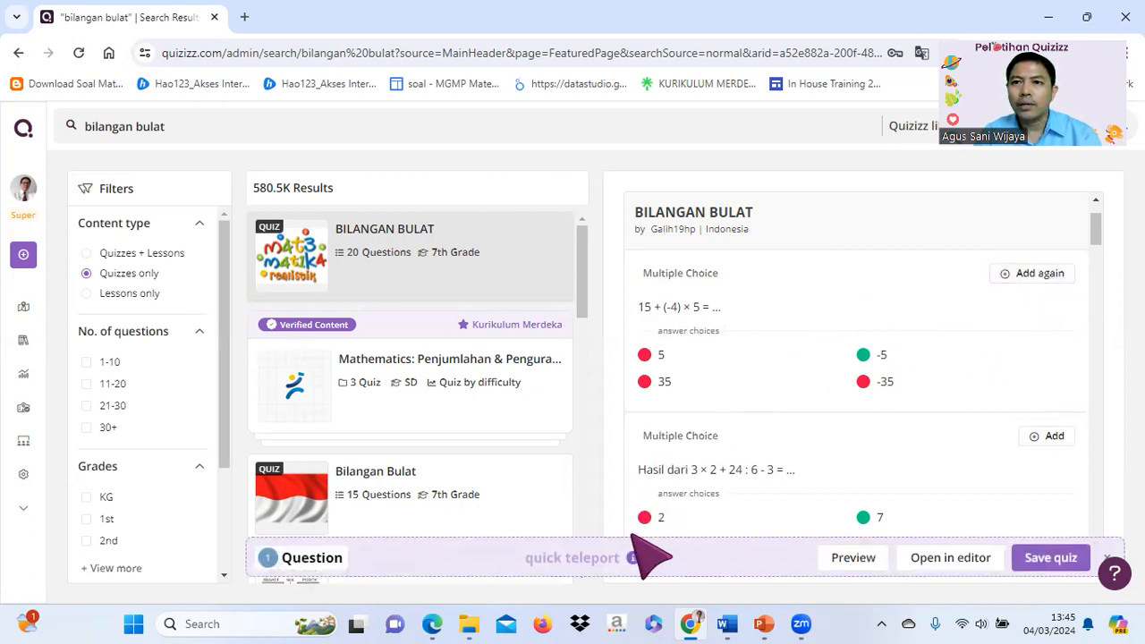
scroll(1010, 332, "down", 3)
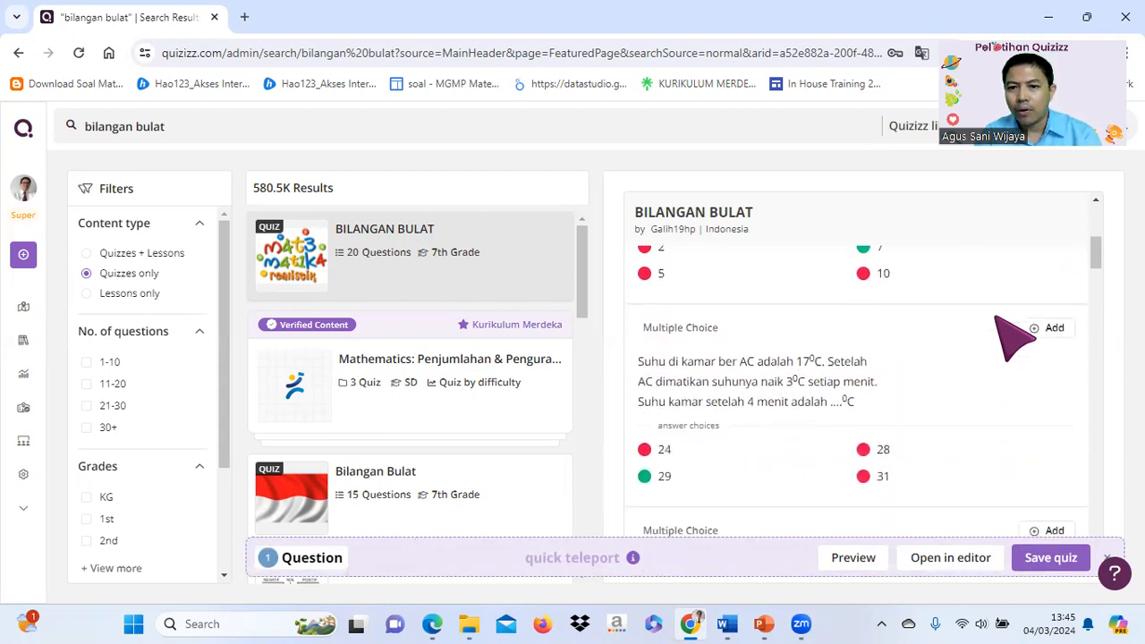
scroll(1010, 333, "down", 1)
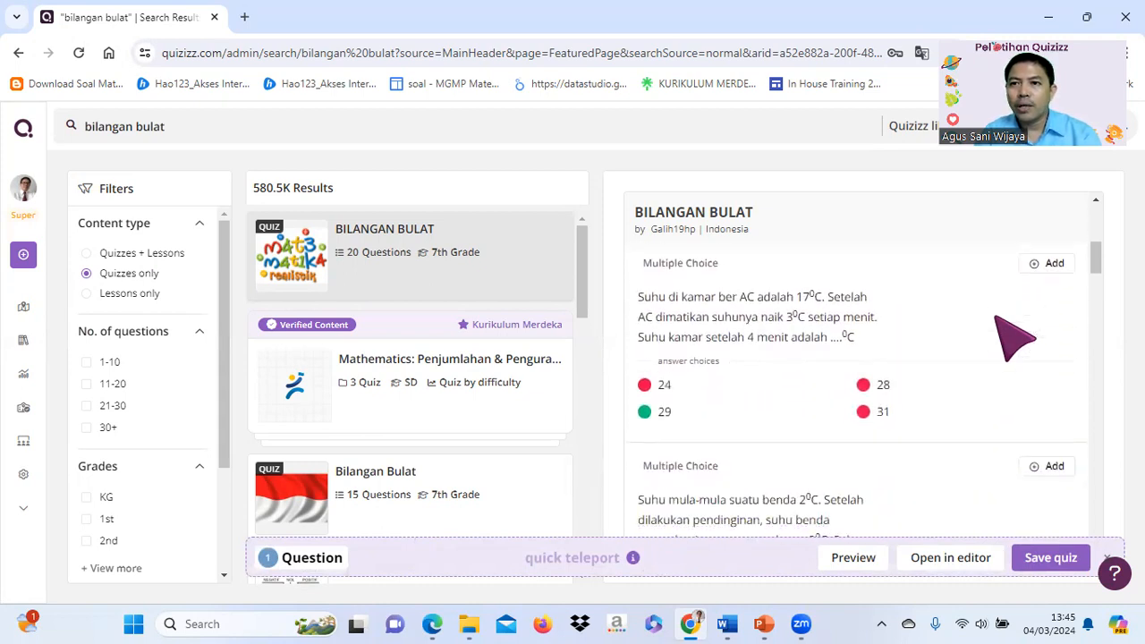
left_click(1045, 265)
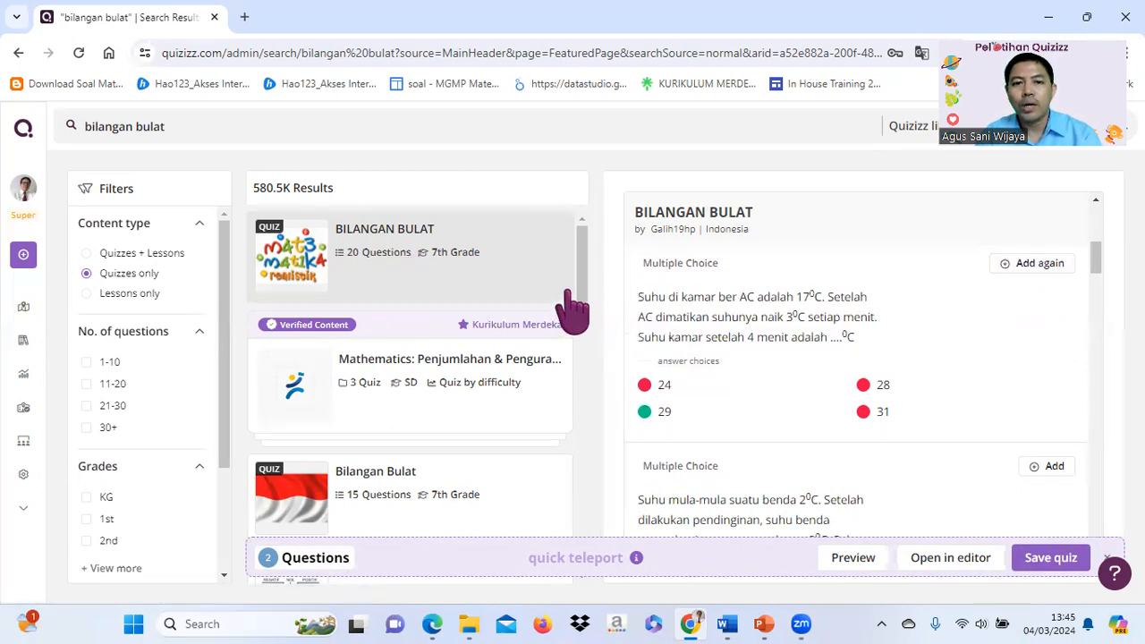
Add the "Sebutkan Macam-macam bilangan bulat" question from the 15-question 7th grade quiz, plus one further question, to the new quiz.
scroll(587, 290, "down", 1)
left_click_drag(587, 290, 557, 319)
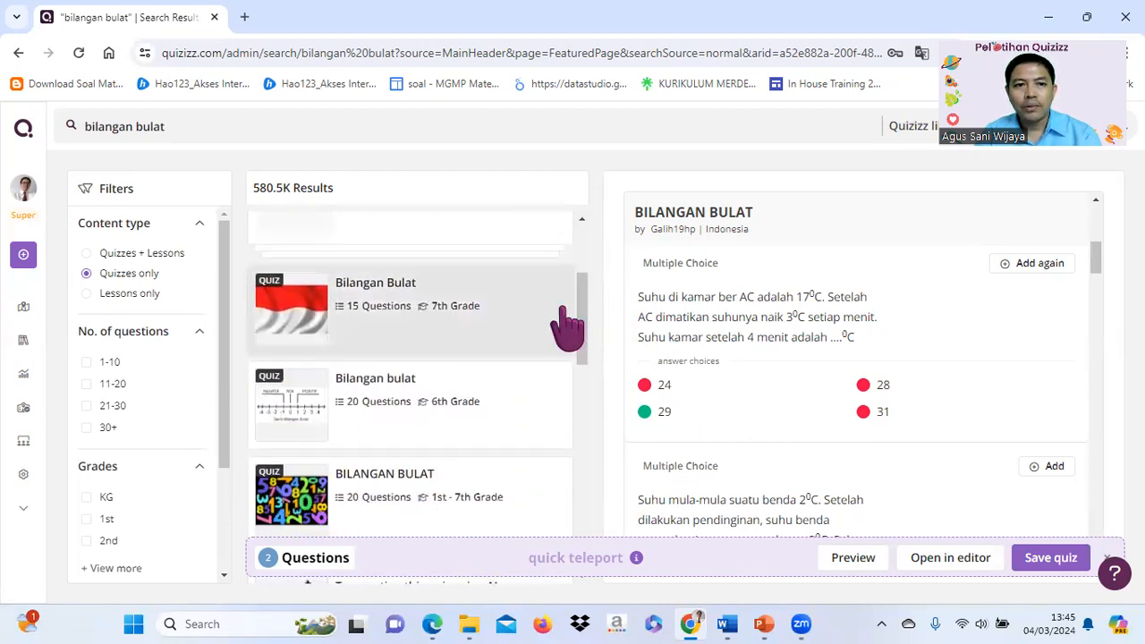
left_click(358, 312)
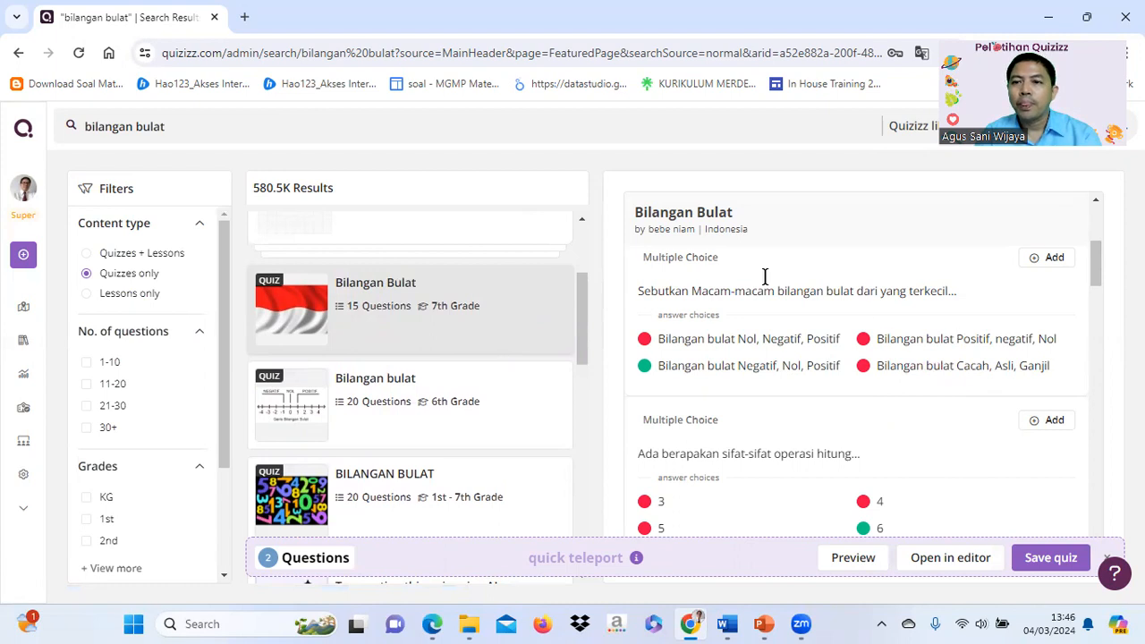
left_click(1044, 264)
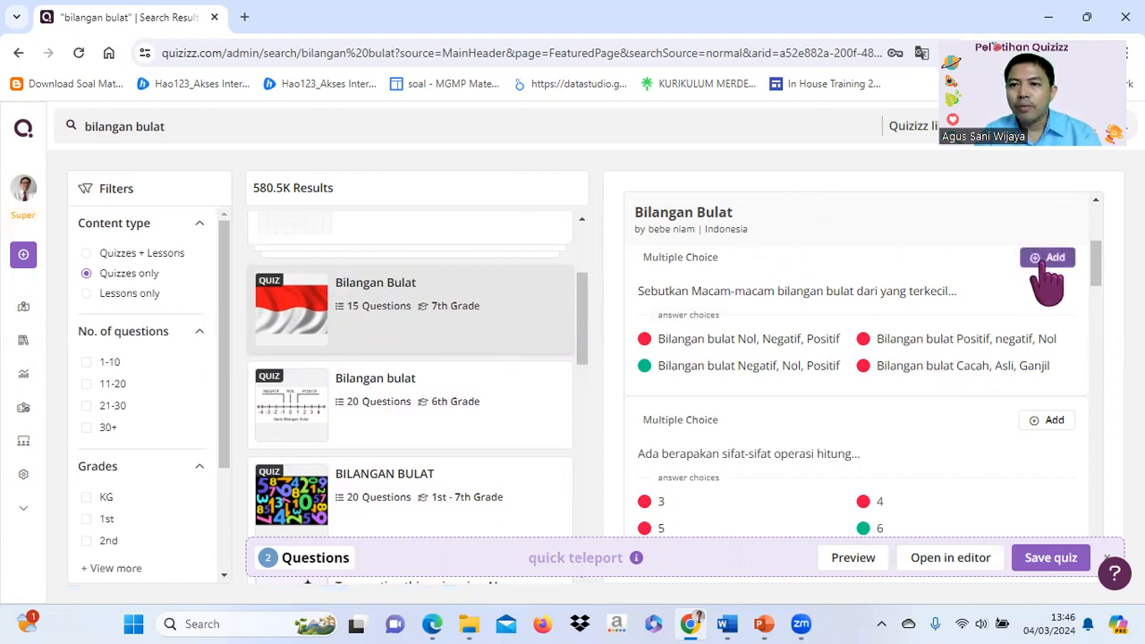
scroll(1000, 311, "down", 3)
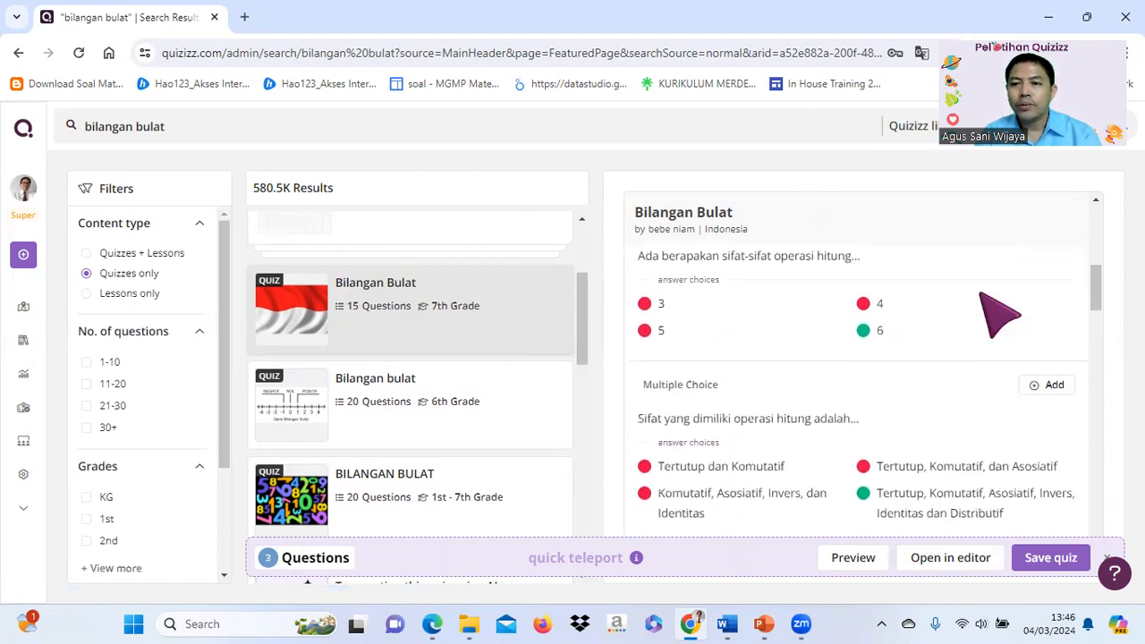
left_click(1021, 333)
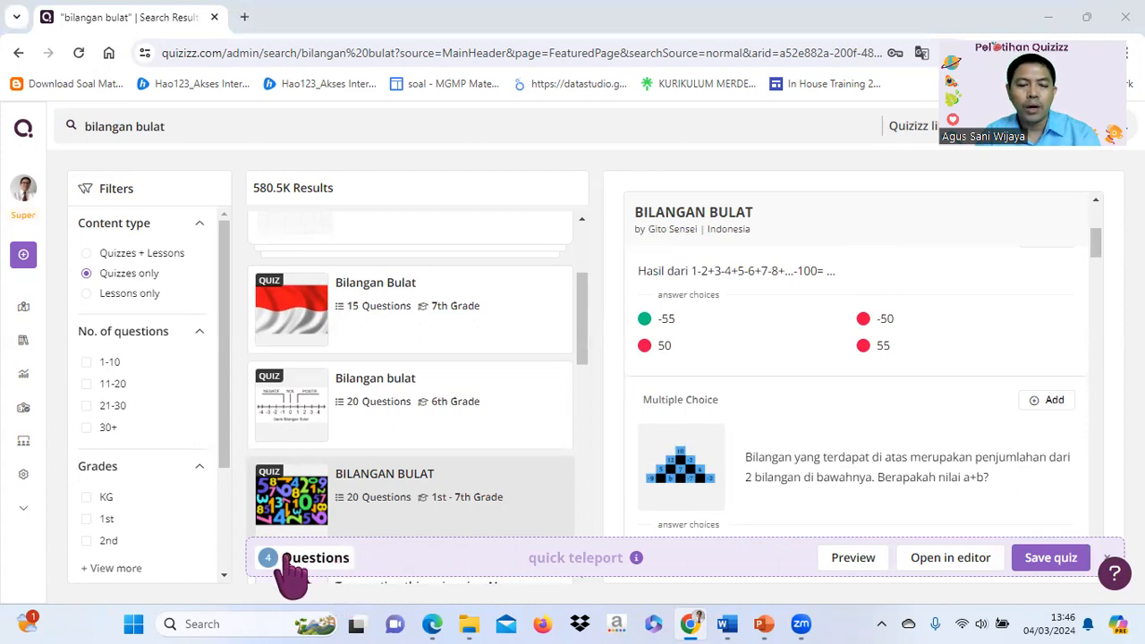
Save the collected questions as a quiz and name it "Bilangan Bulat".
left_click(1043, 558)
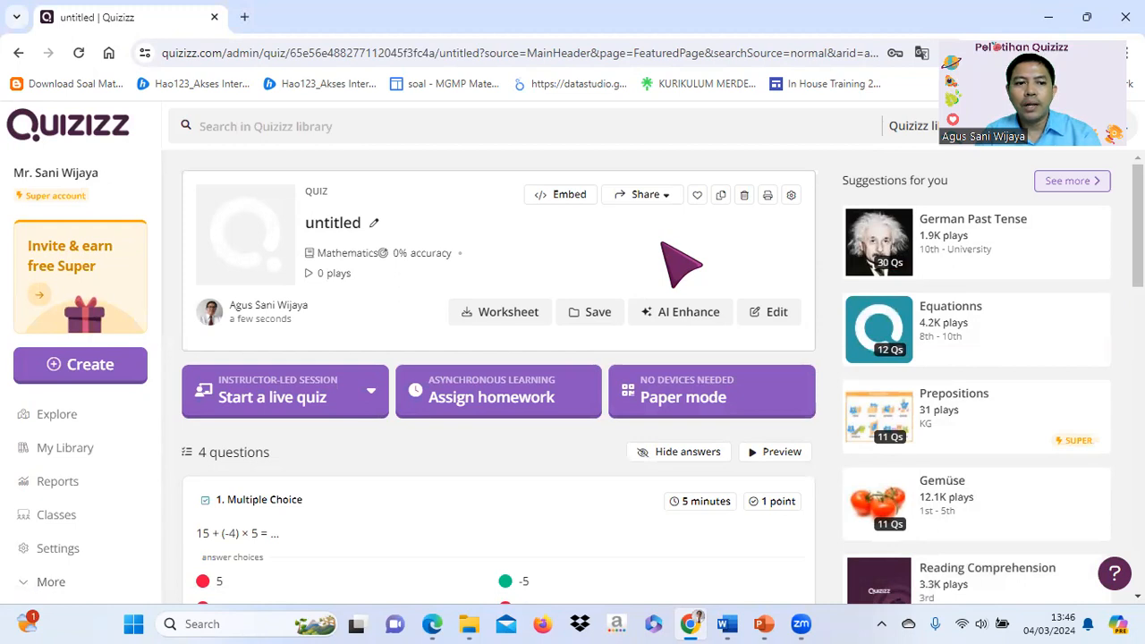
left_click(375, 222)
key("BackSpace")
key("BackSpace")
key("BackSpace")
key("BackSpace")
key("BackSpace")
key("BackSpace")
key("BackSpace")
key("BackSpace")
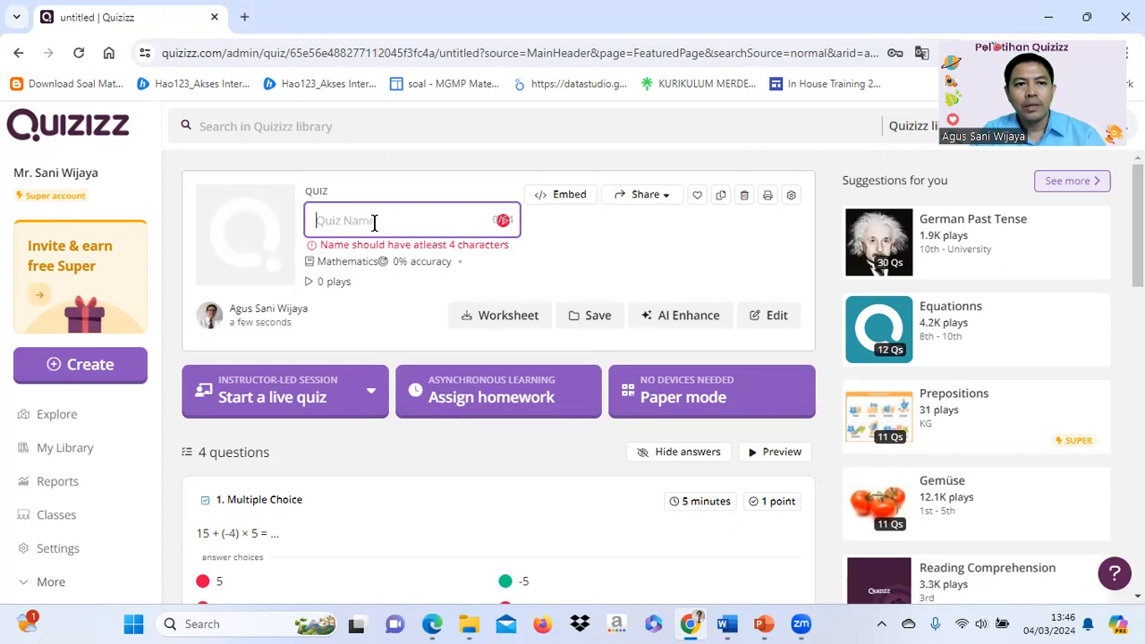
type("b")
key("BackSpace")
type("Bilangan Bulat")
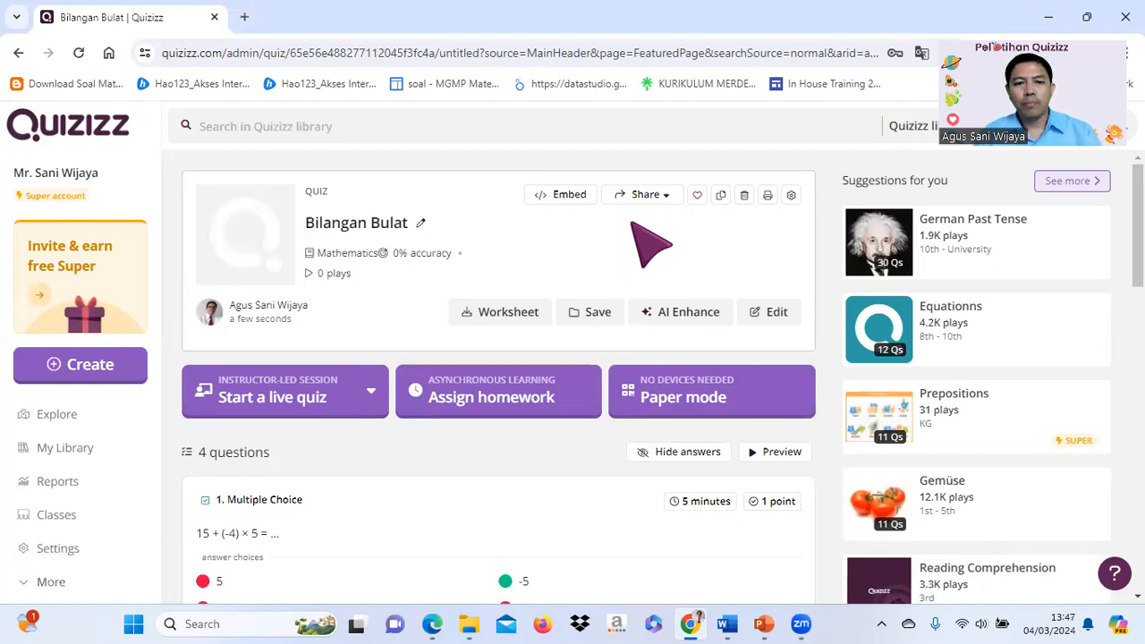
Create a new quiz from scratch.
scroll(634, 235, "down", 3)
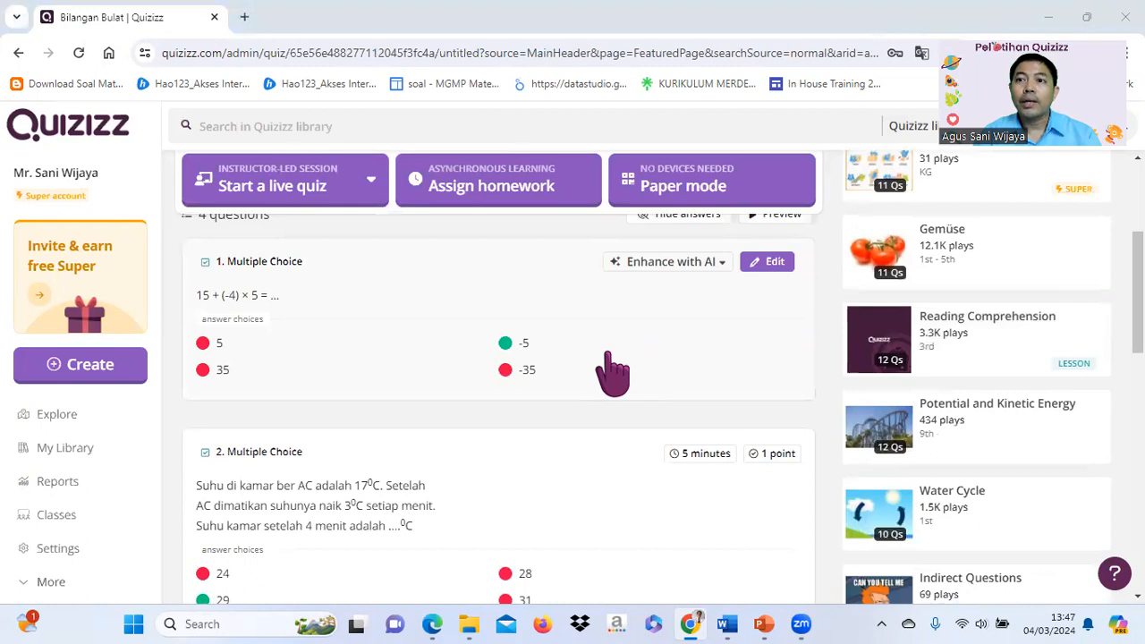
scroll(613, 371, "up", 1)
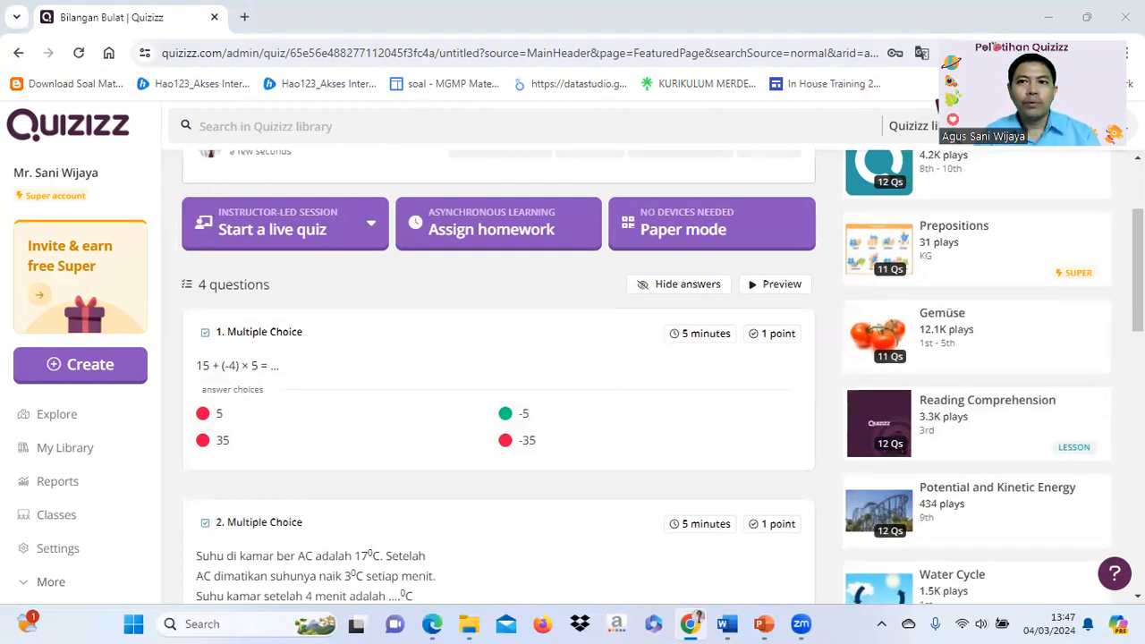
left_click(85, 368)
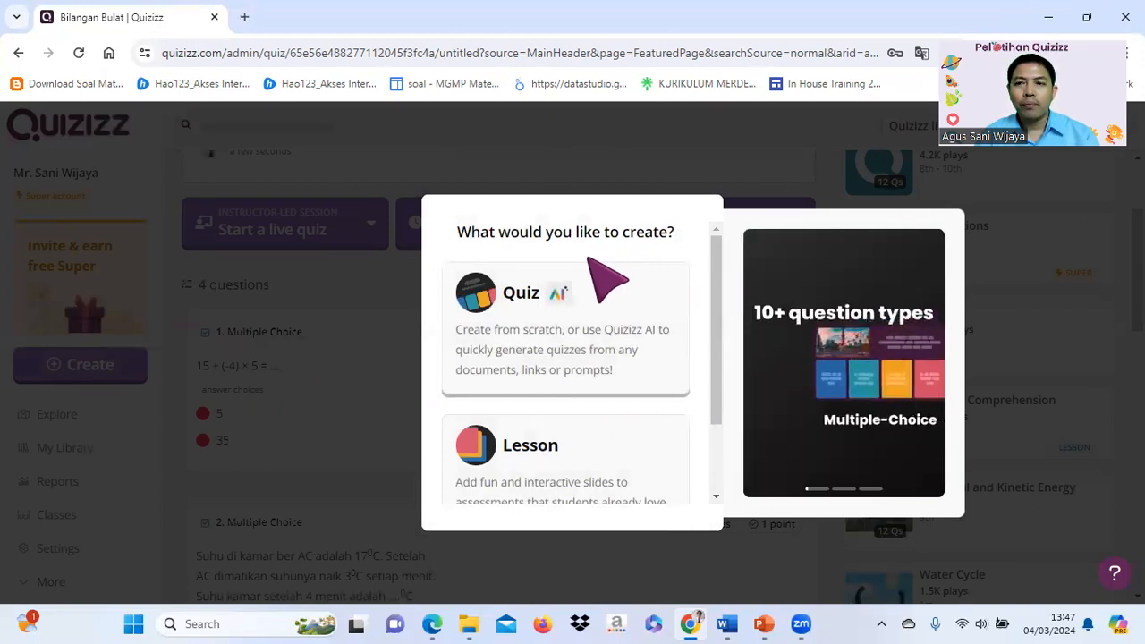
left_click(586, 318)
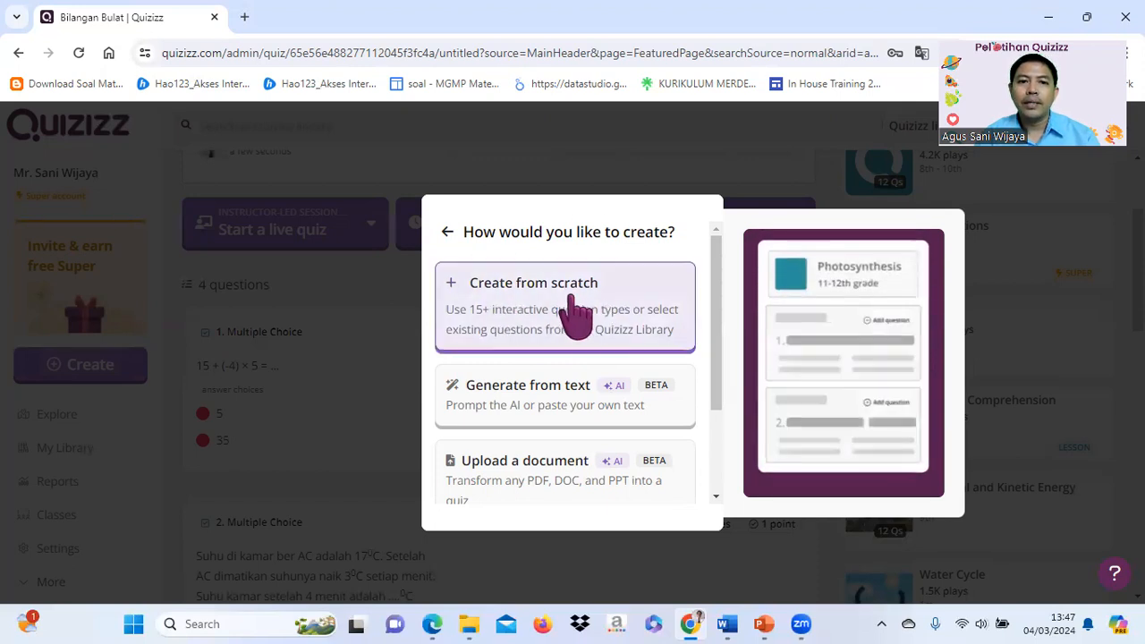
left_click(585, 322)
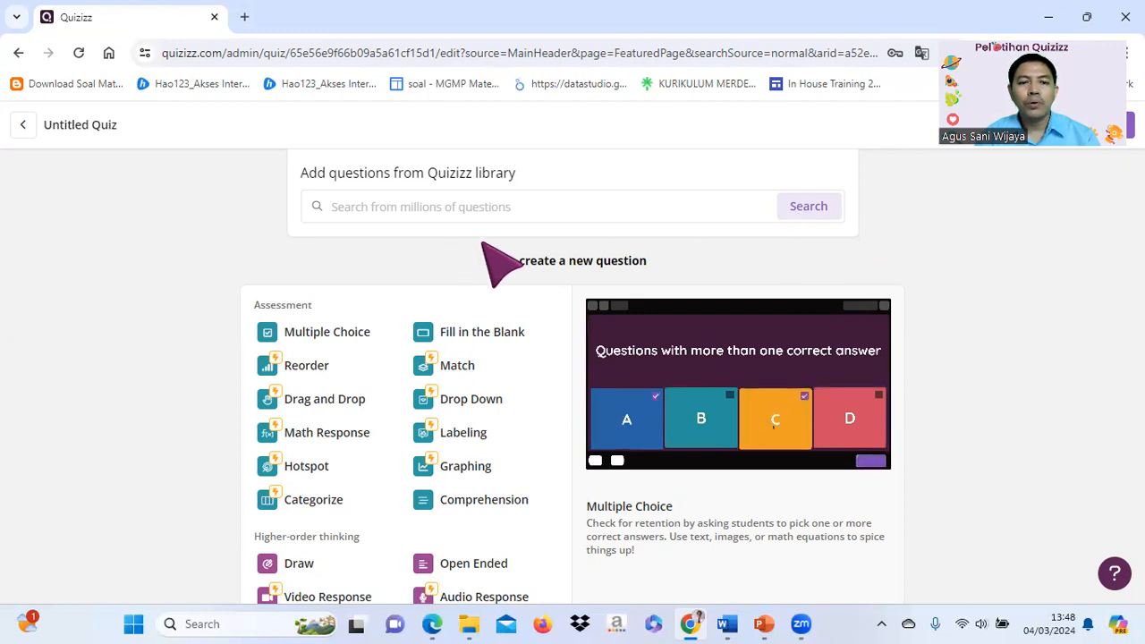
Add a new Multiple Choice question to the untitled quiz.
scroll(485, 240, "down", 1)
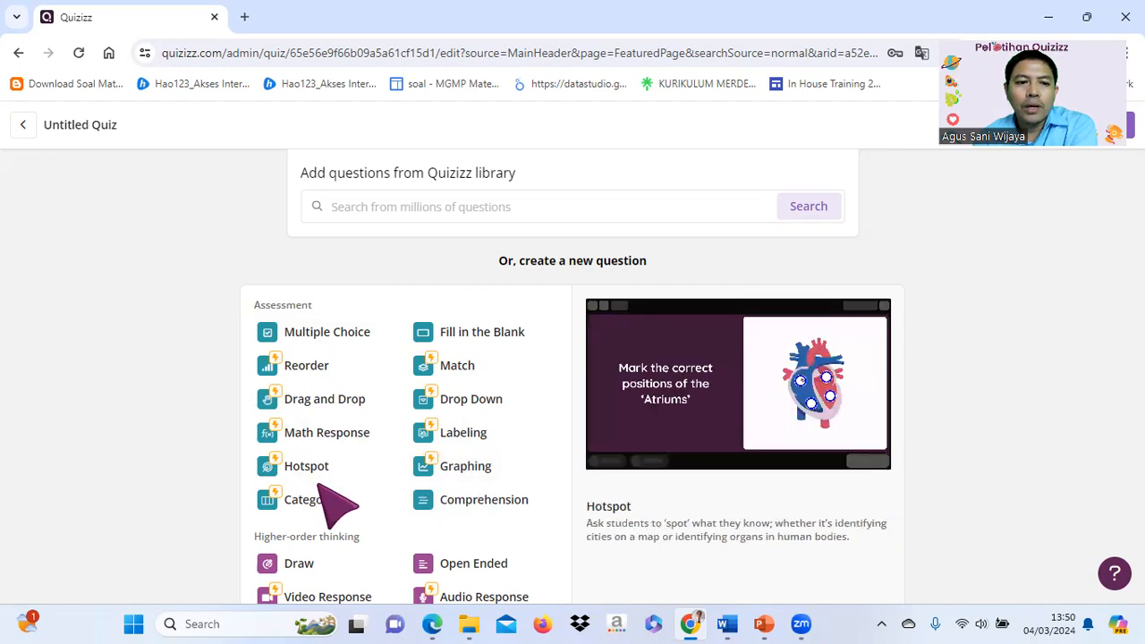
scroll(340, 485, "down", 1)
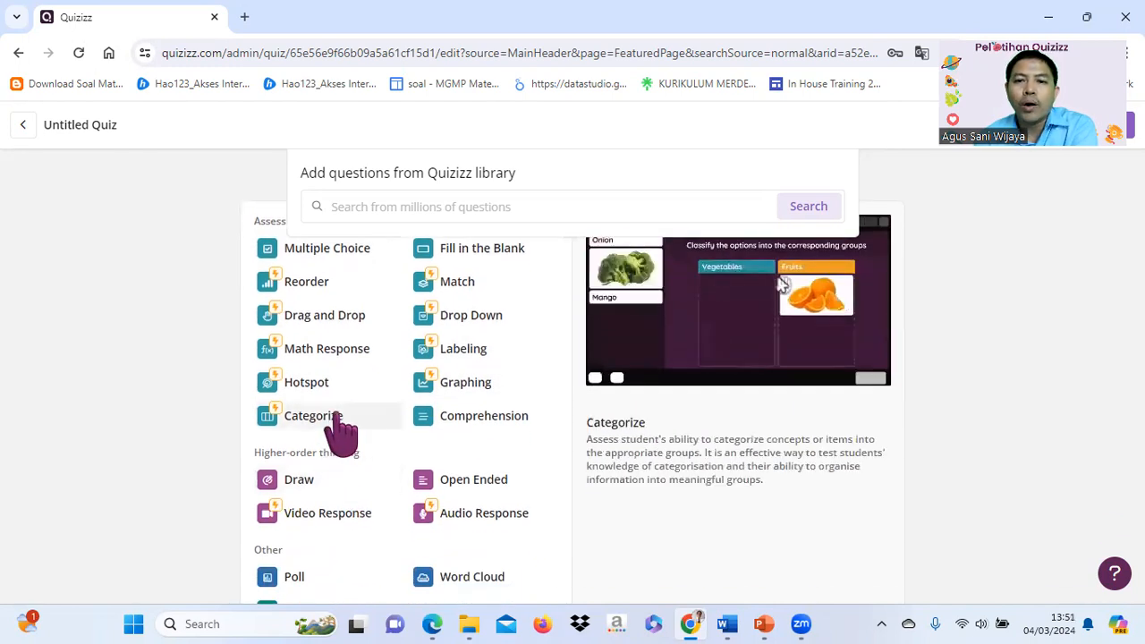
scroll(404, 408, "up", 1)
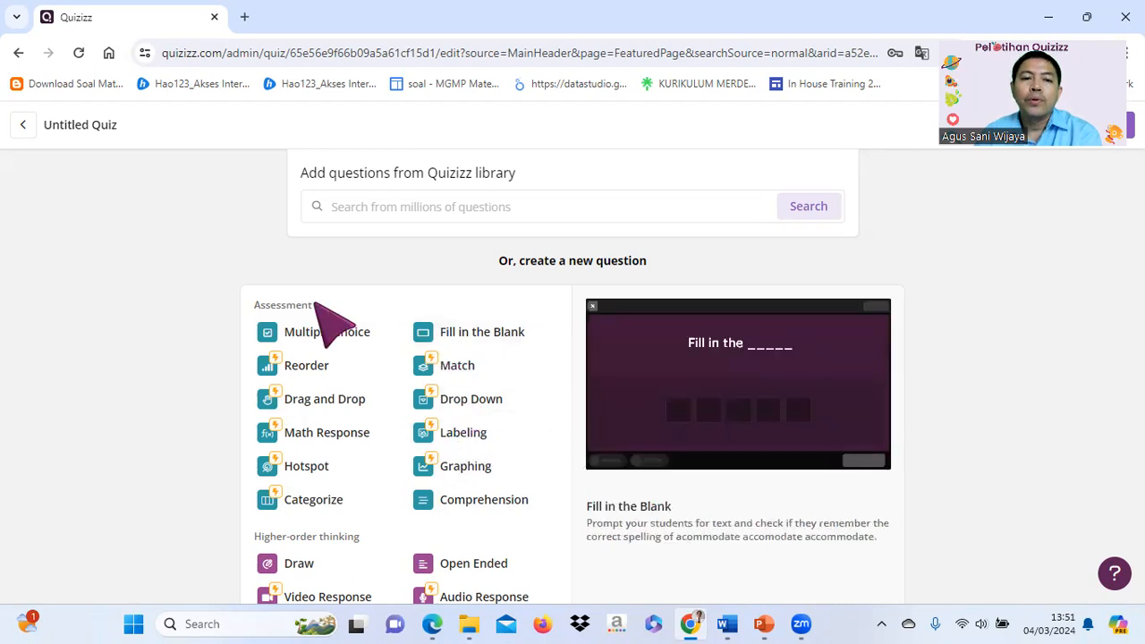
left_click(344, 352)
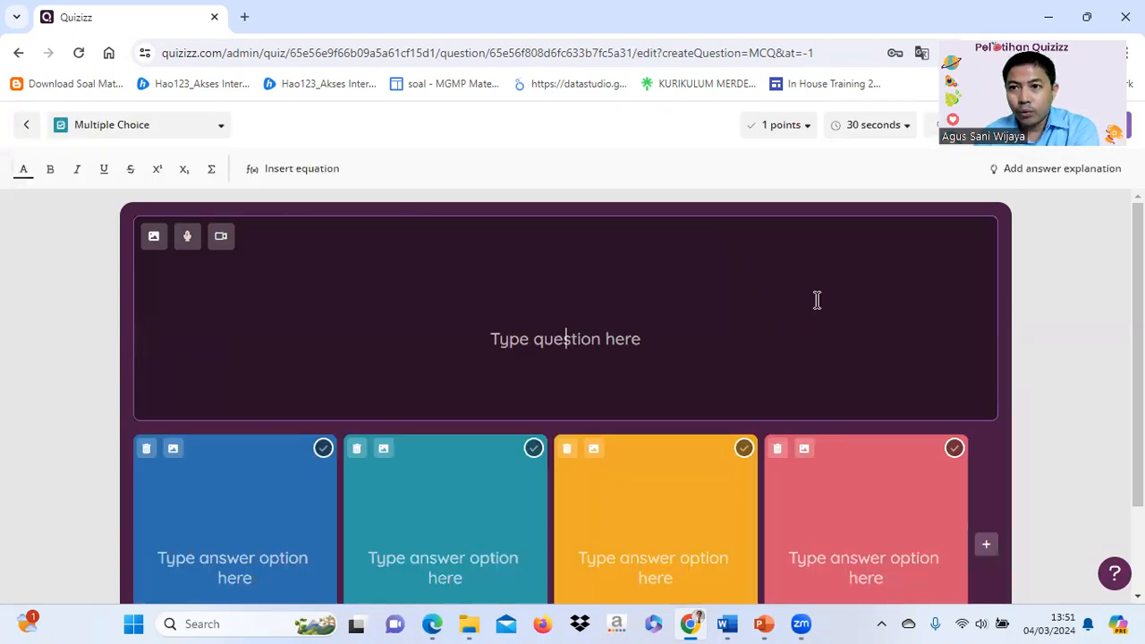
scroll(815, 294, "down", 1)
scroll(603, 330, "up", 1)
scroll(662, 268, "down", 1)
scroll(663, 268, "up", 1)
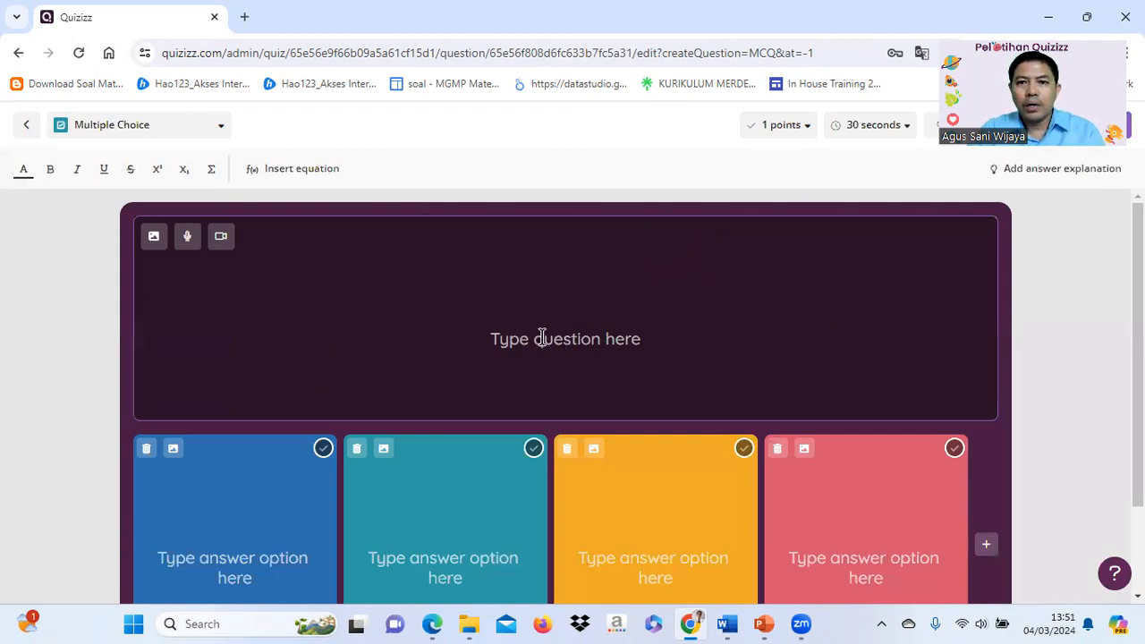
key("ctrl+minus")
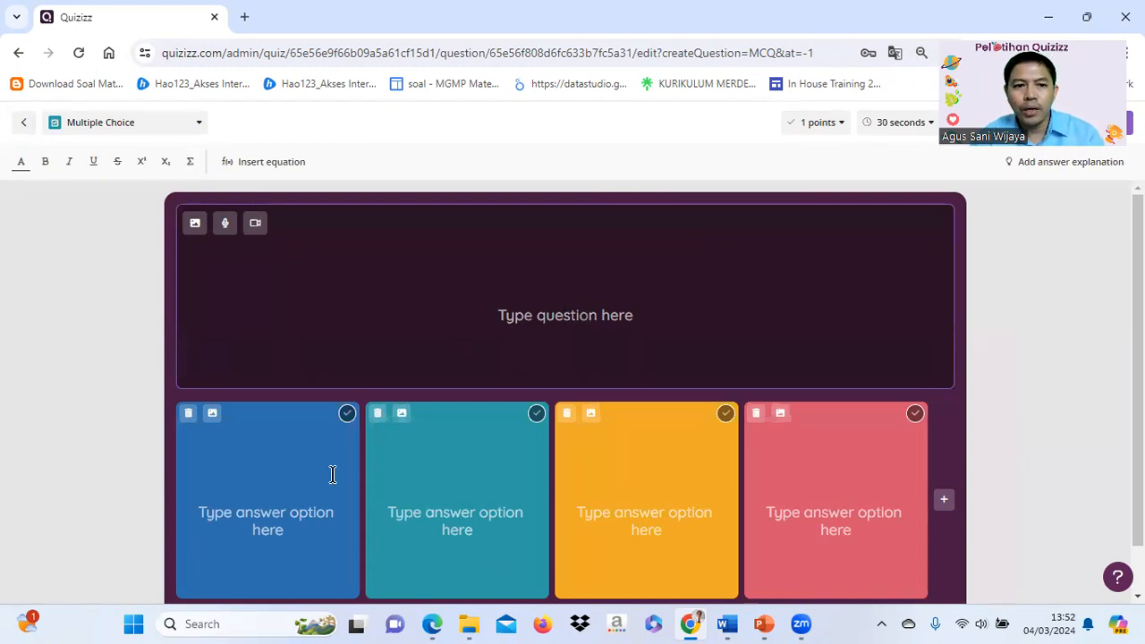
Enter "1 + 1 = ....." as the text of the multiple choice question.
left_click(299, 511)
left_click(457, 511)
left_click(614, 512)
left_click(816, 514)
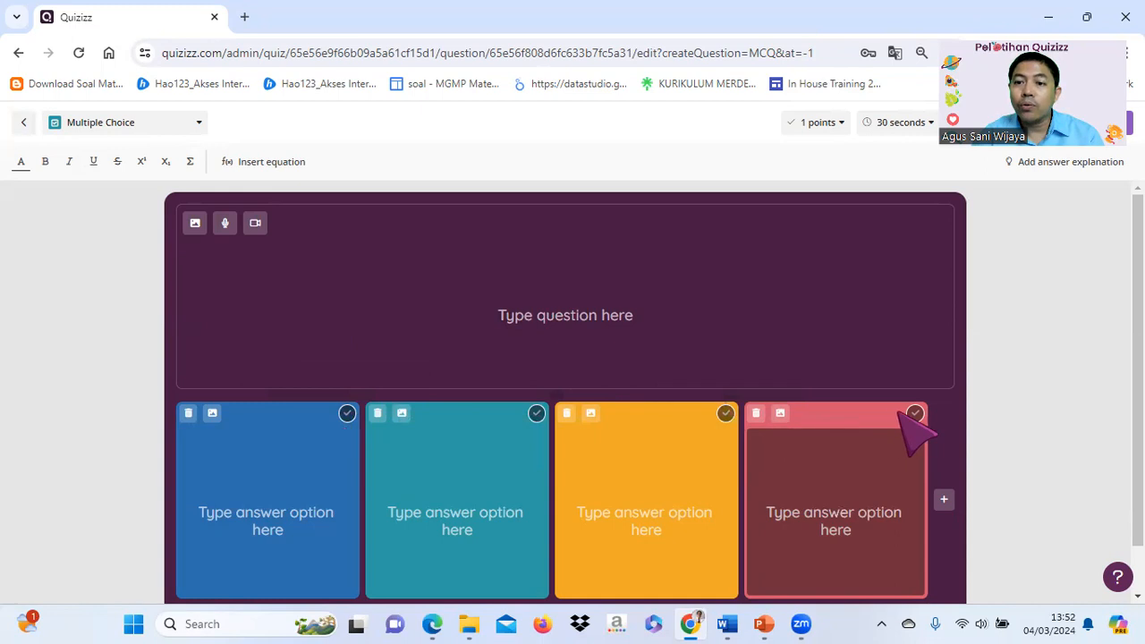
left_click(613, 327)
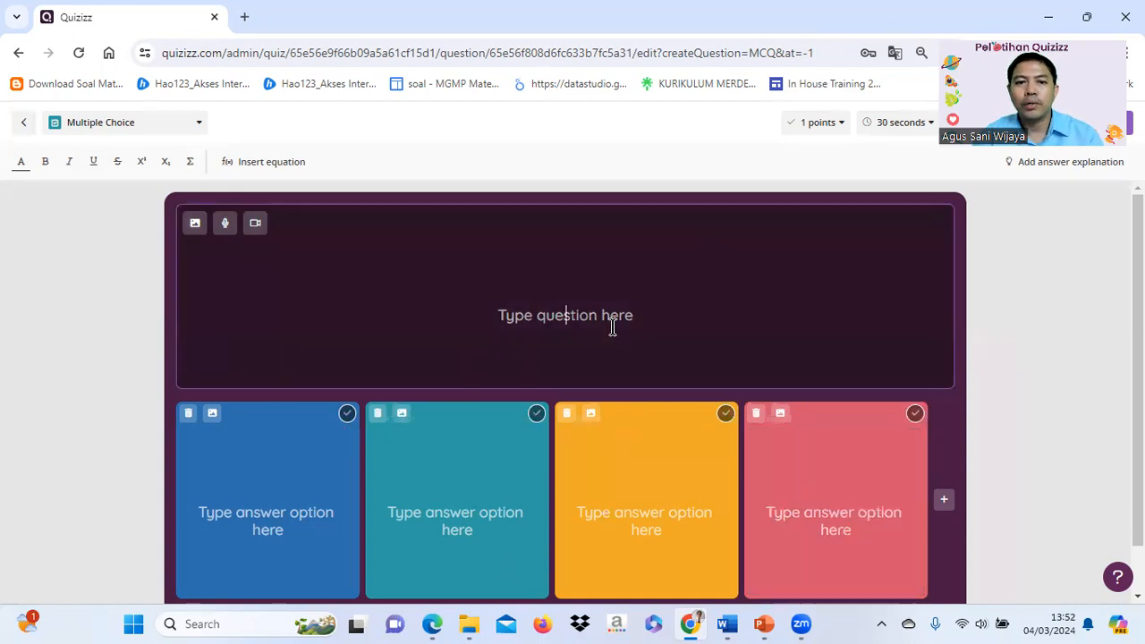
type("1")
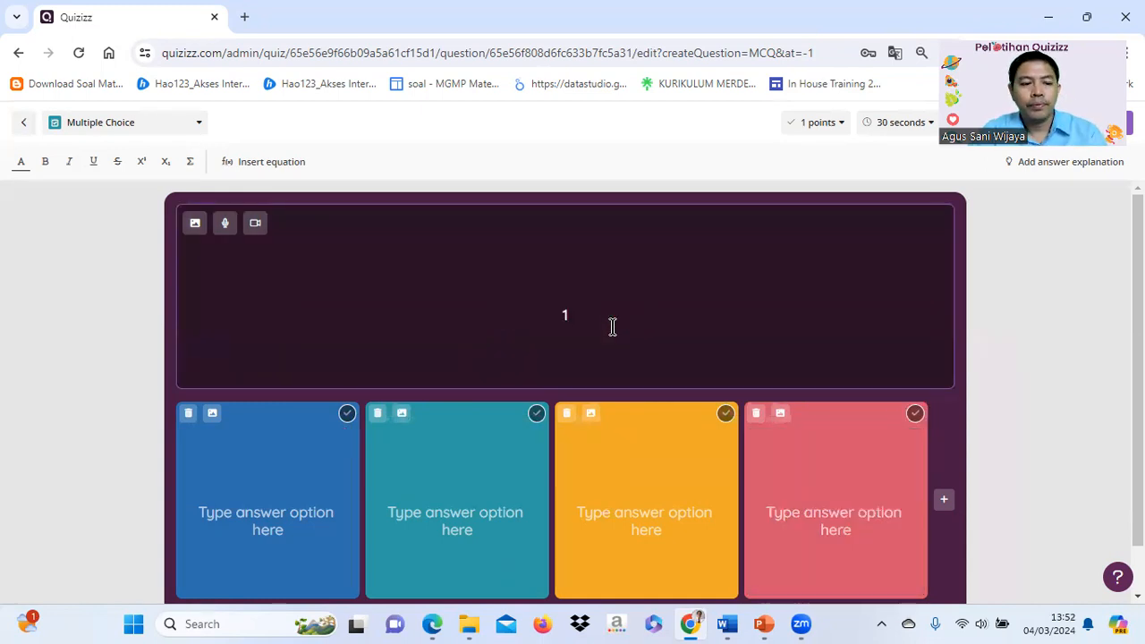
type(" + 1")
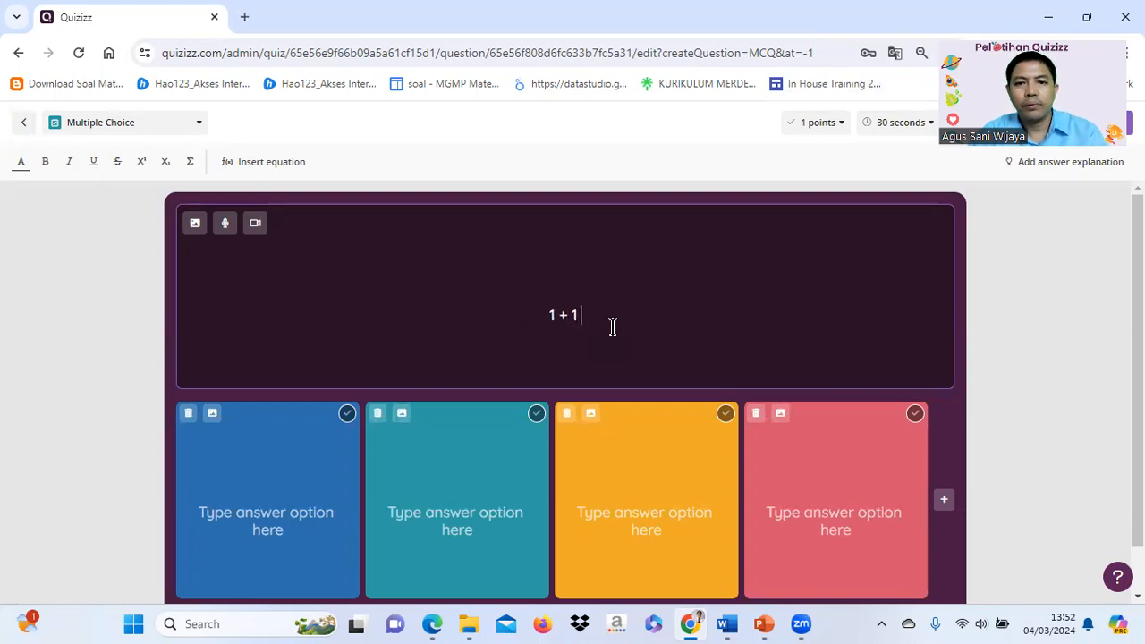
type(" = ....")
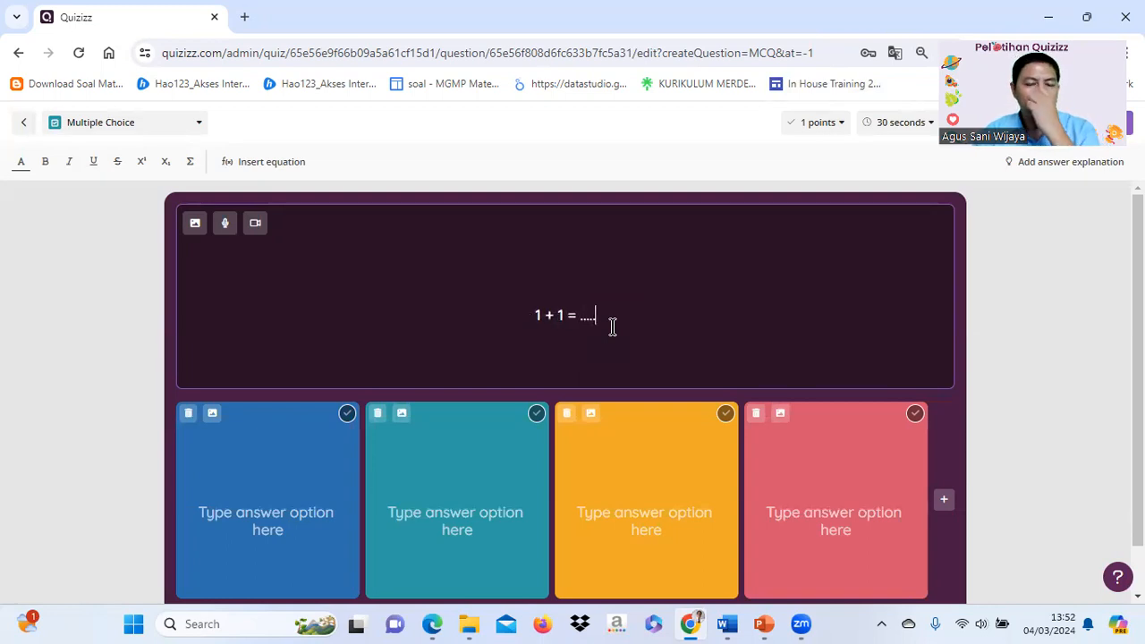
Fill in the four answer options with 2, 3, 4 and 5, in that order.
left_click(282, 516)
type("2")
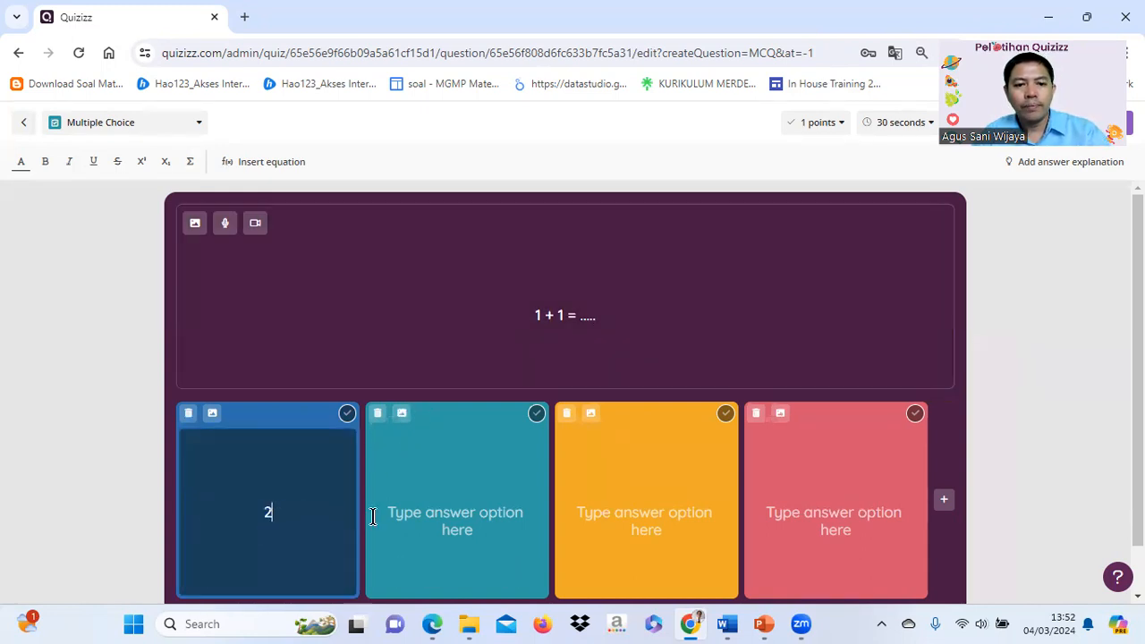
left_click(462, 506)
type("3")
left_click(641, 511)
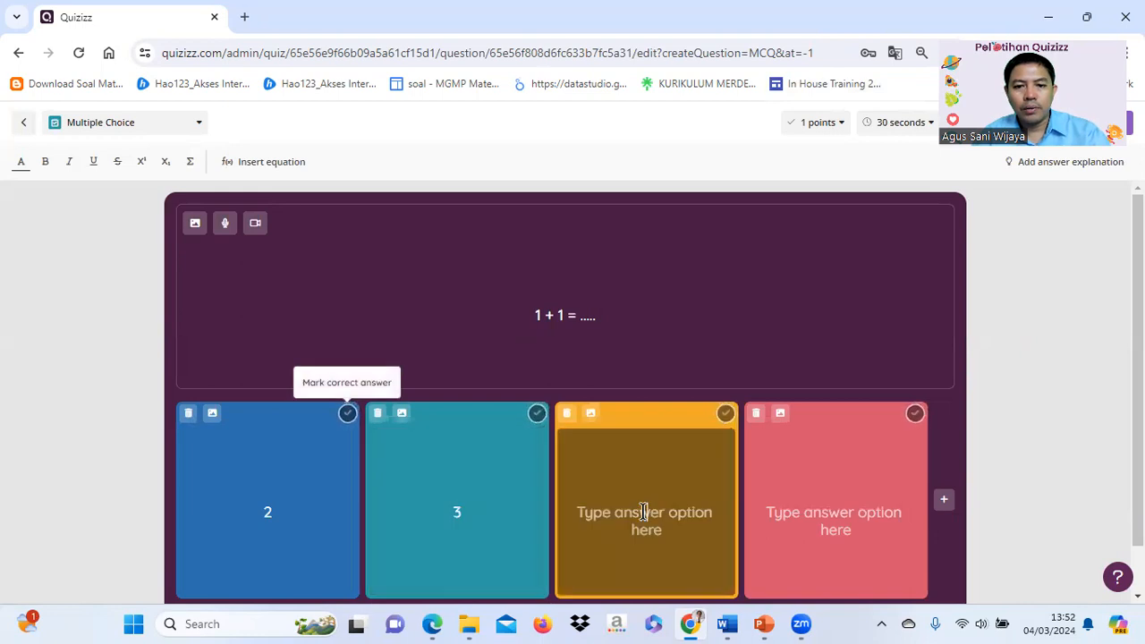
type("4")
left_click(895, 532)
type("5")
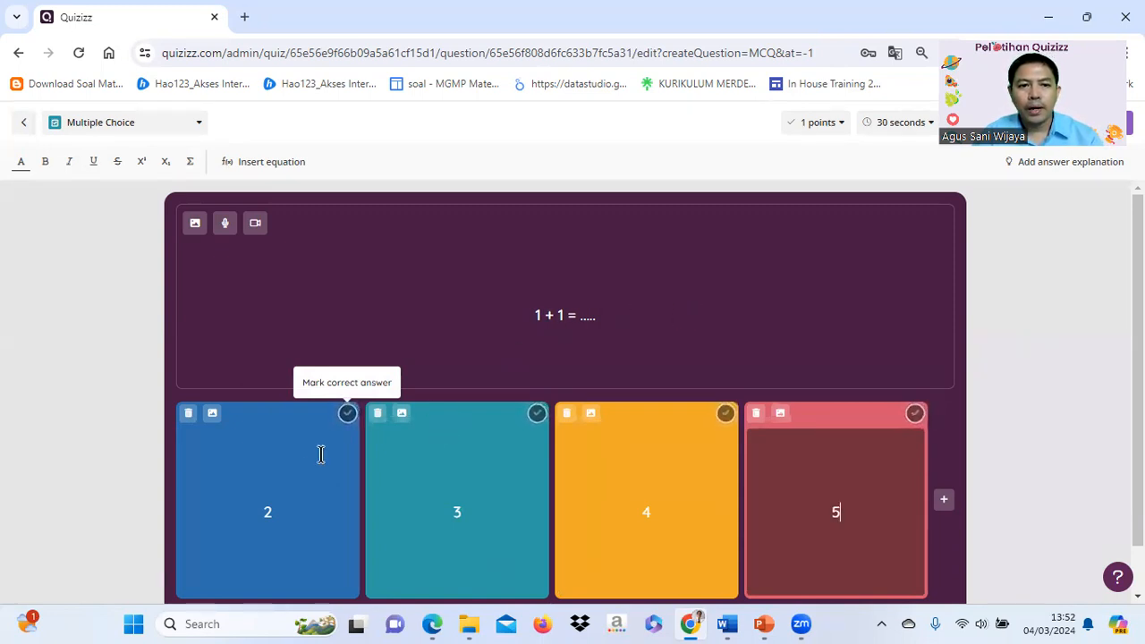
Mark 2 as the correct answer and save the question.
left_click(347, 413)
scroll(677, 332, "down", 1)
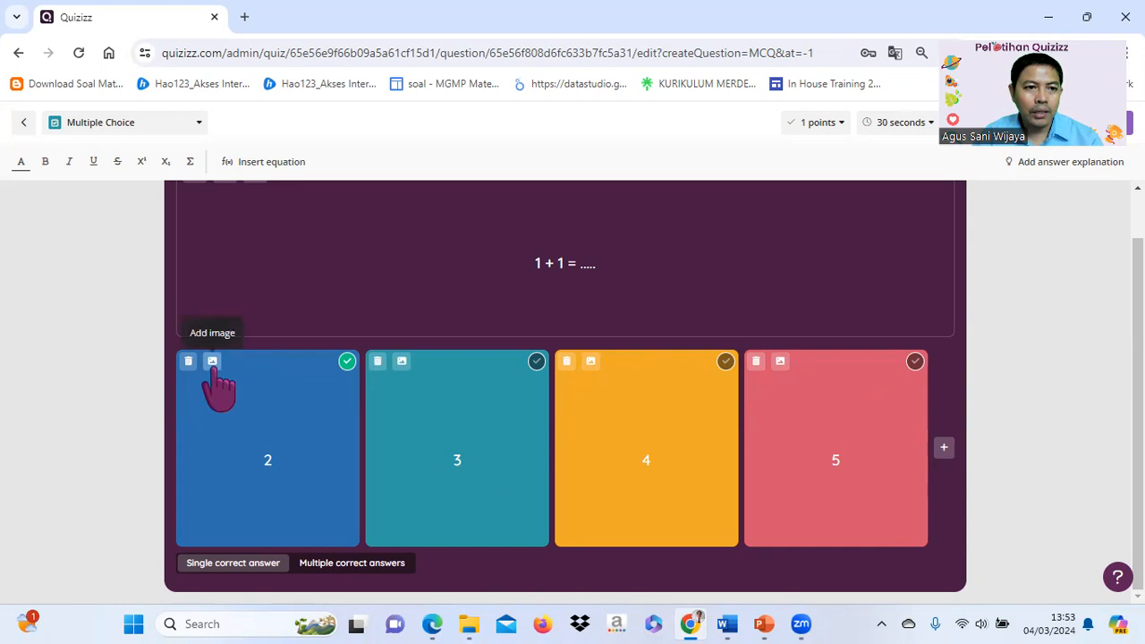
scroll(379, 378, "up", 2)
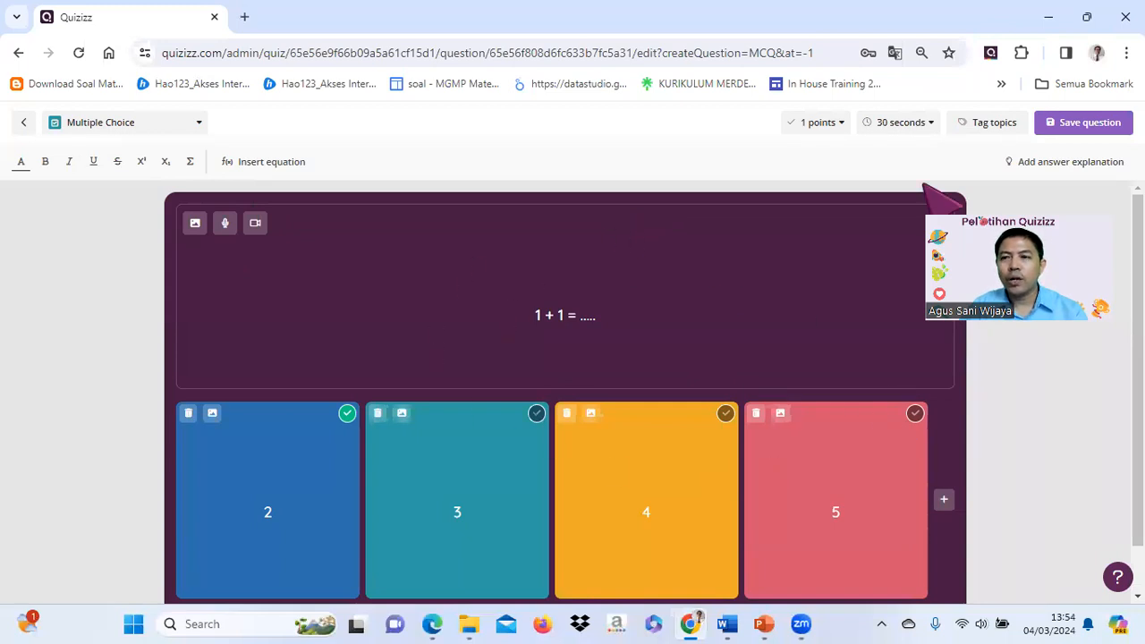
left_click(1091, 130)
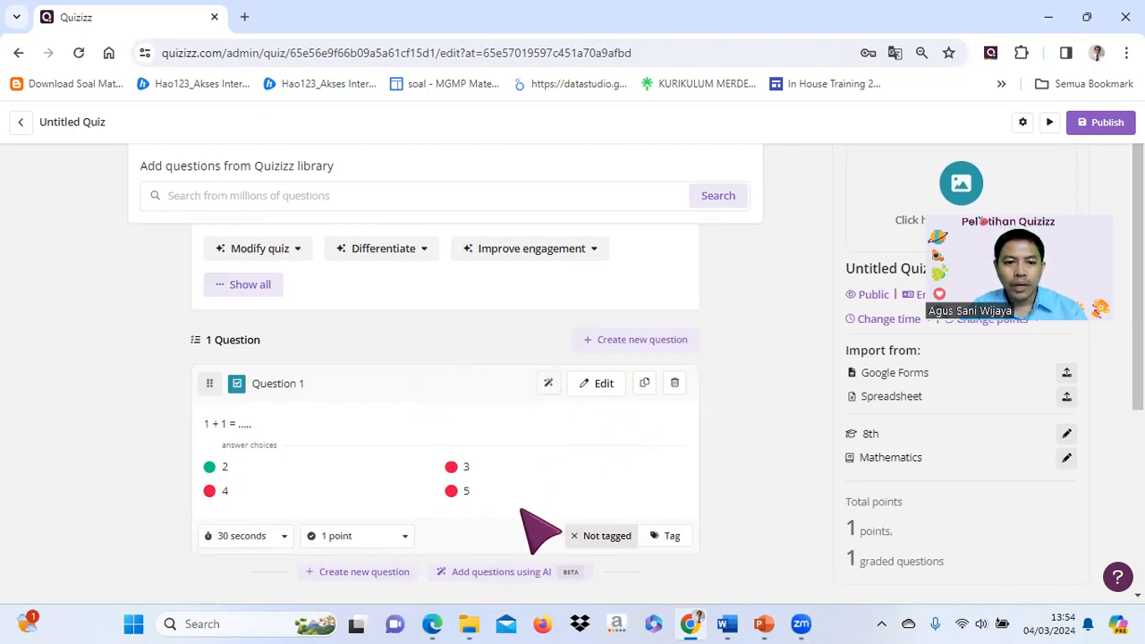
Add a new Fill in the Blank question after the 1 + 1 question.
left_click(378, 576)
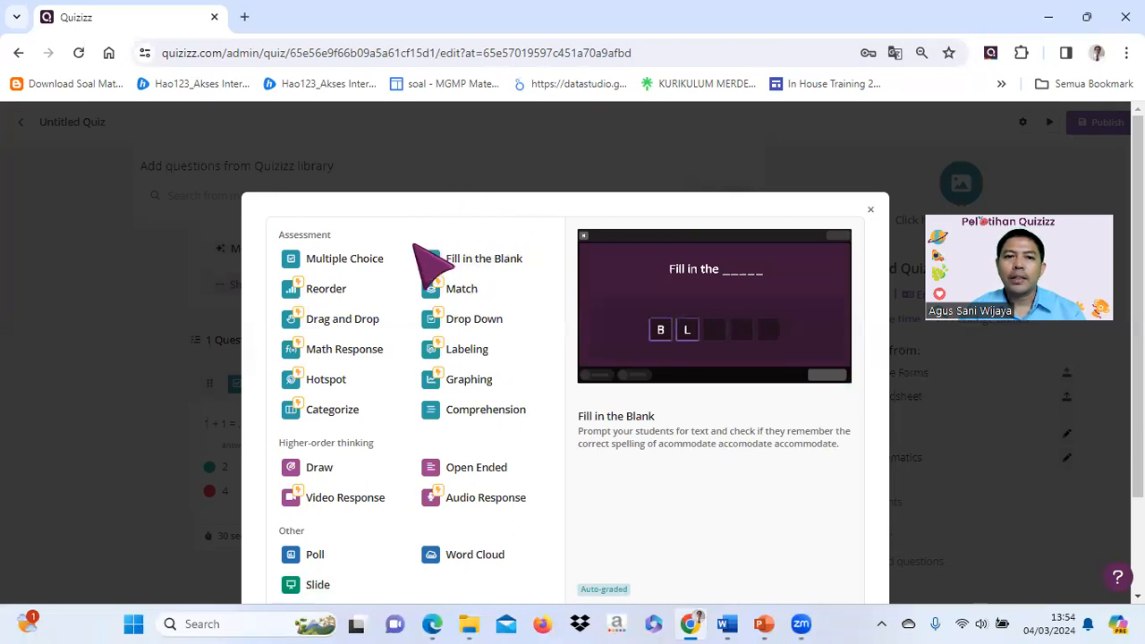
left_click(477, 260)
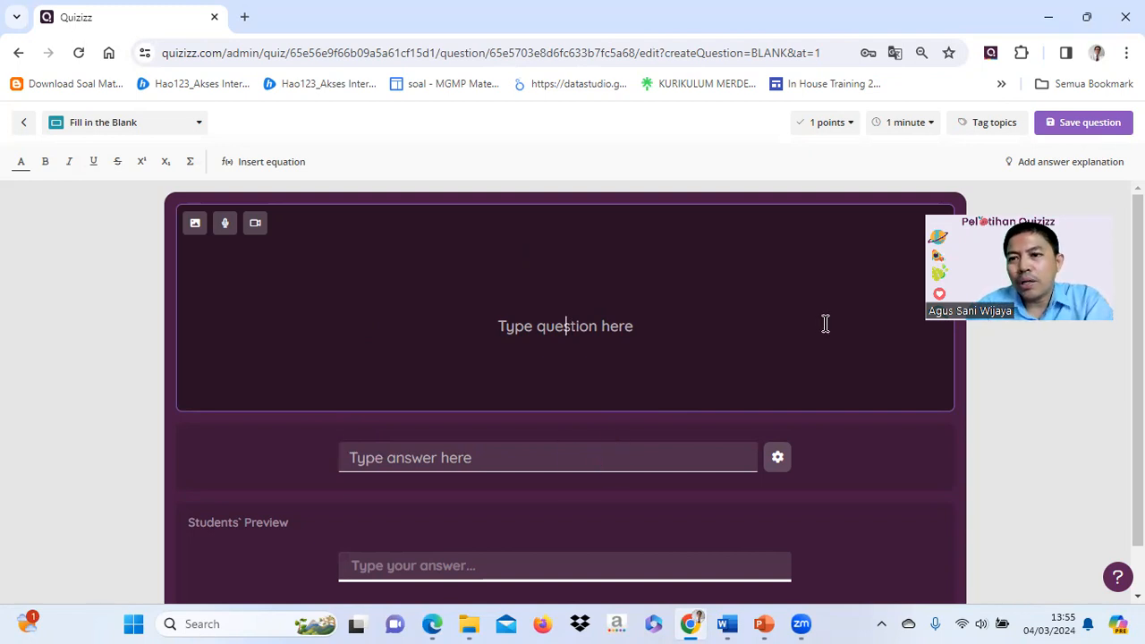
scroll(774, 326, "down", 1)
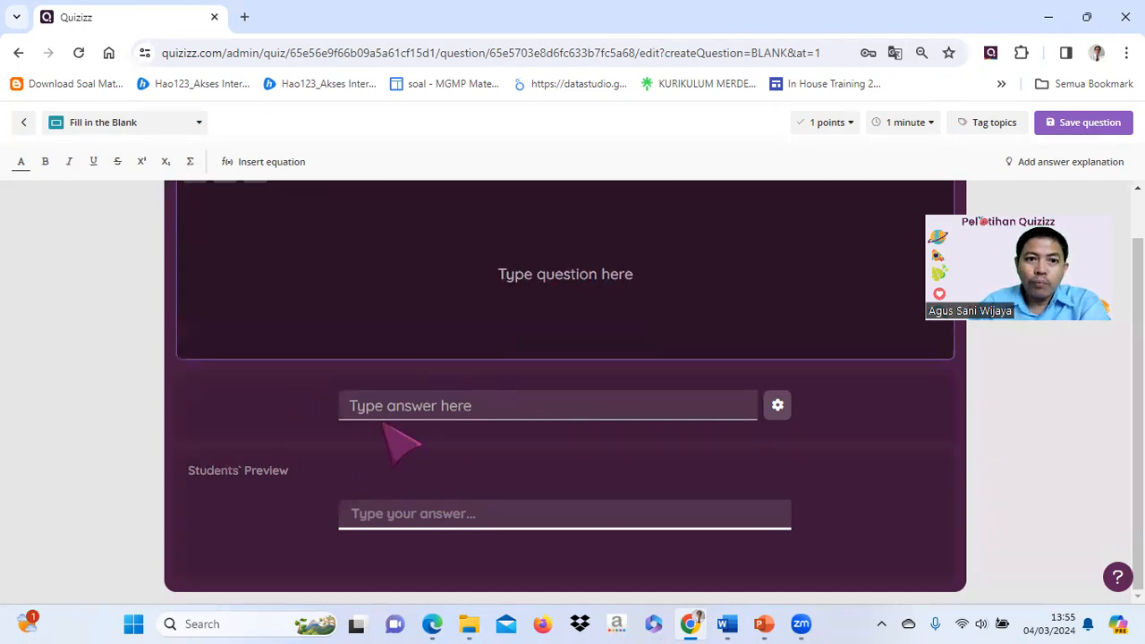
left_click(425, 408)
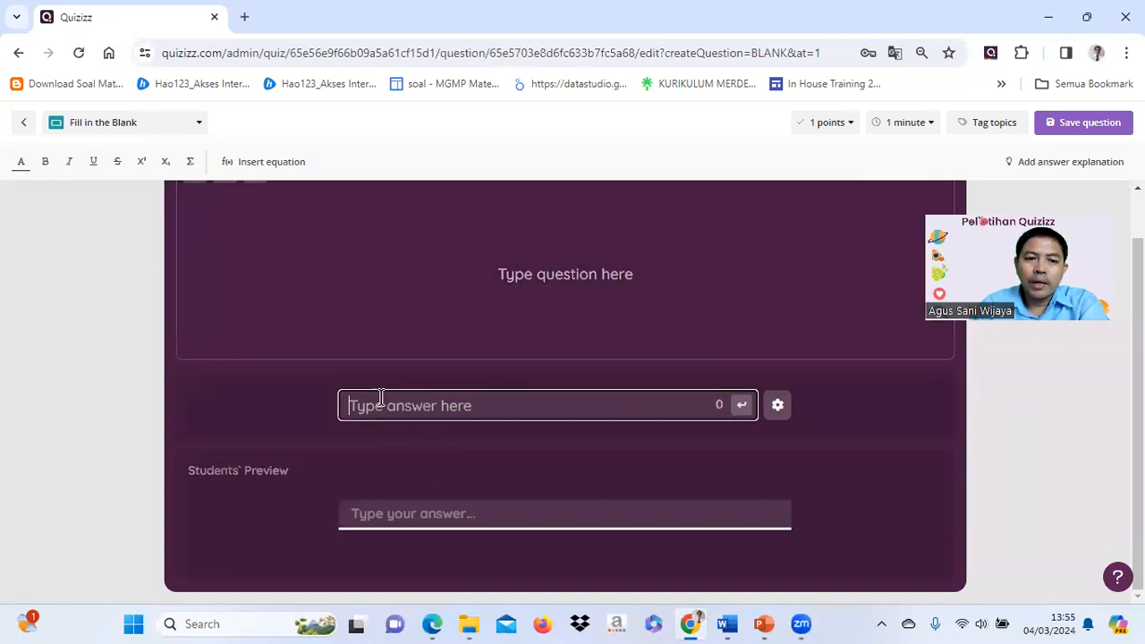
left_click(404, 517)
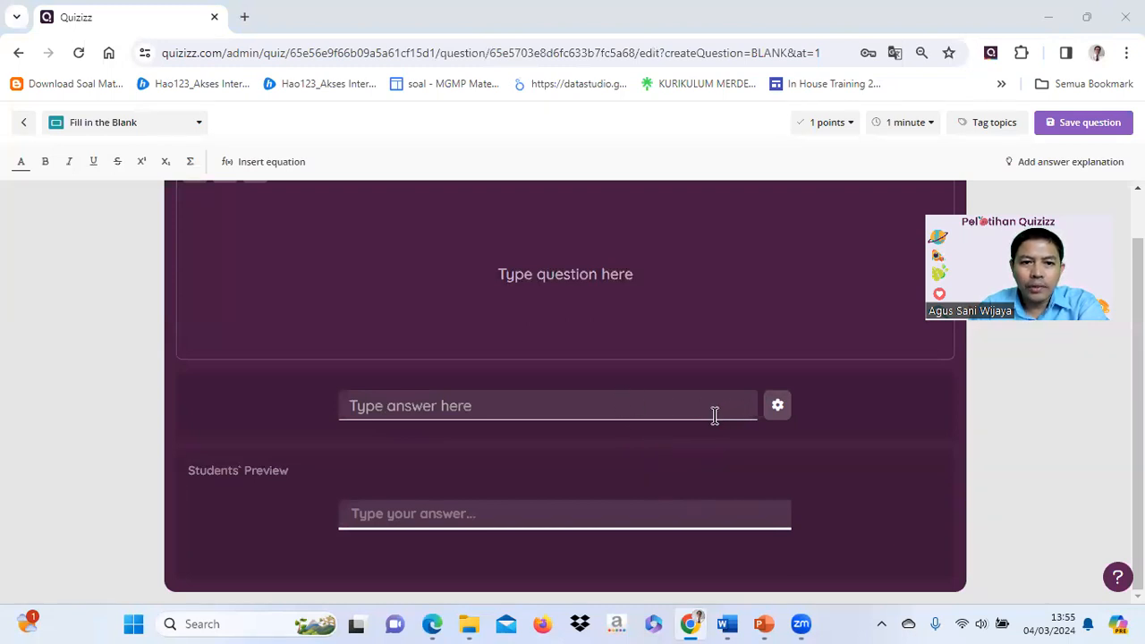
Examine the Fill in the Blank settings, including the separate boxes and single input field formats, without changing them.
left_click(779, 407)
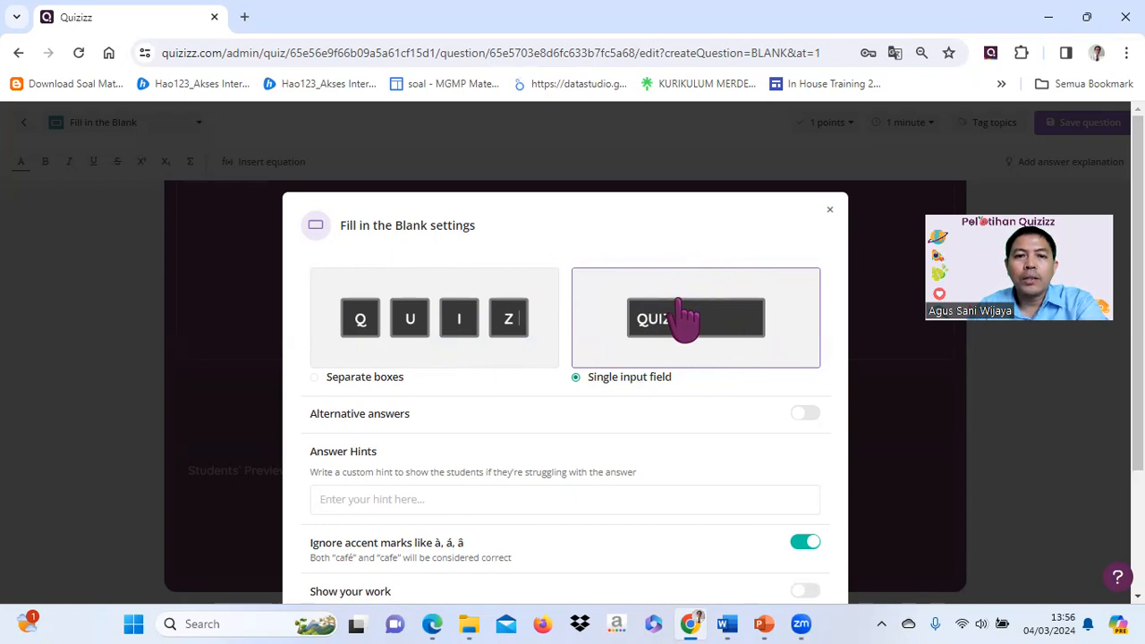
left_click(829, 209)
scroll(661, 330, "up", 1)
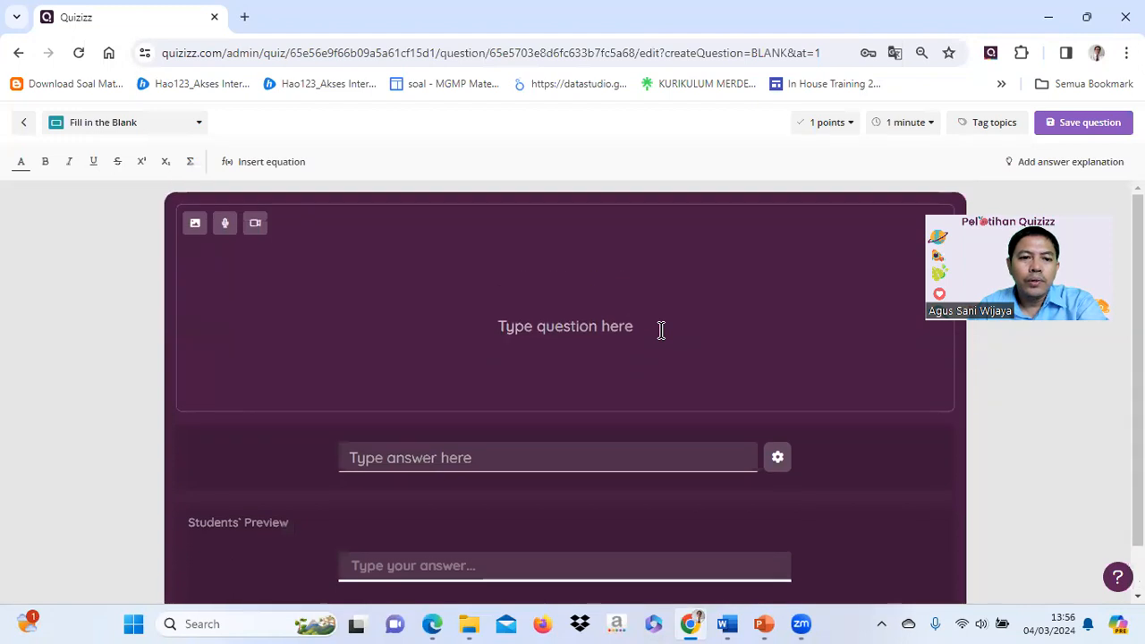
Enter the question text "Persatuan Indonesia adalah sila pancasila ke ...." in the Fill in the Blank question.
scroll(661, 331, "down", 1)
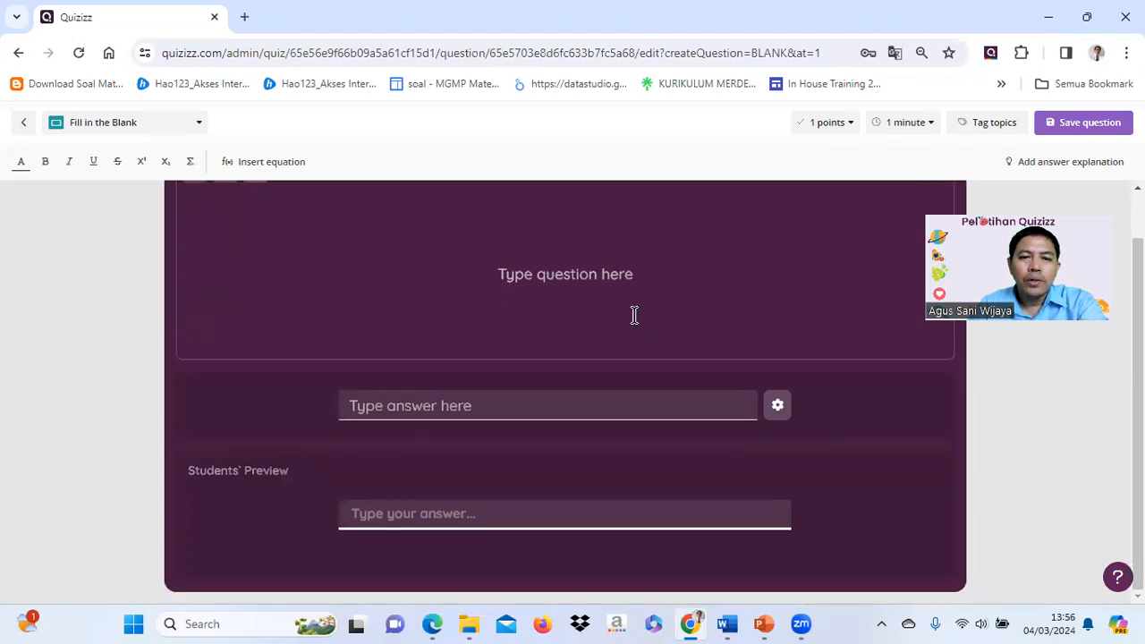
left_click(562, 274)
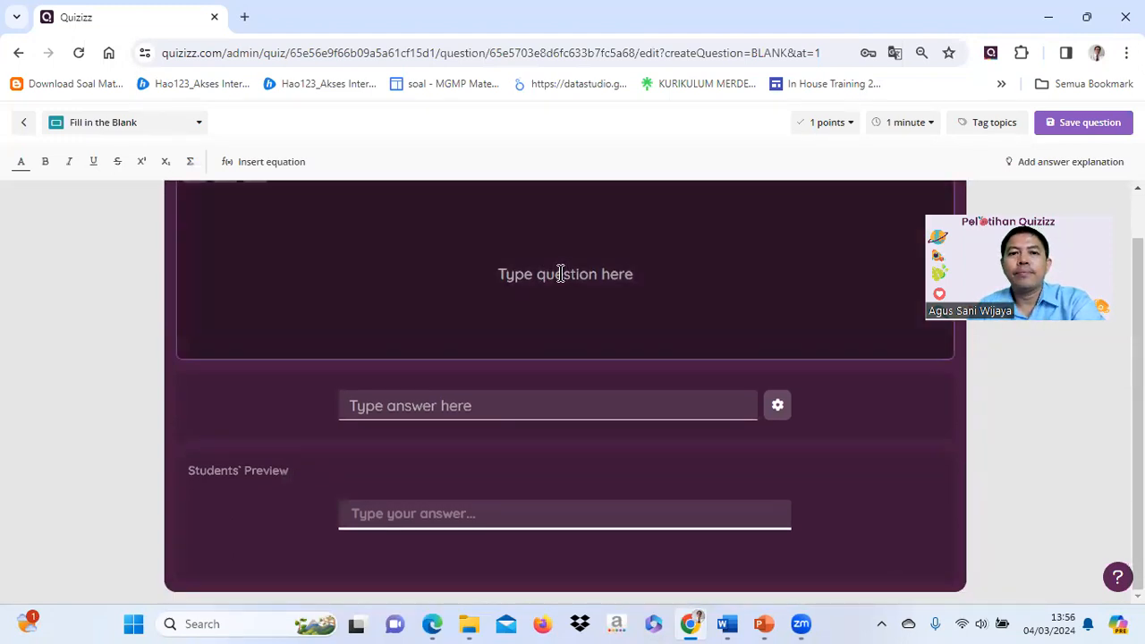
type("Pe")
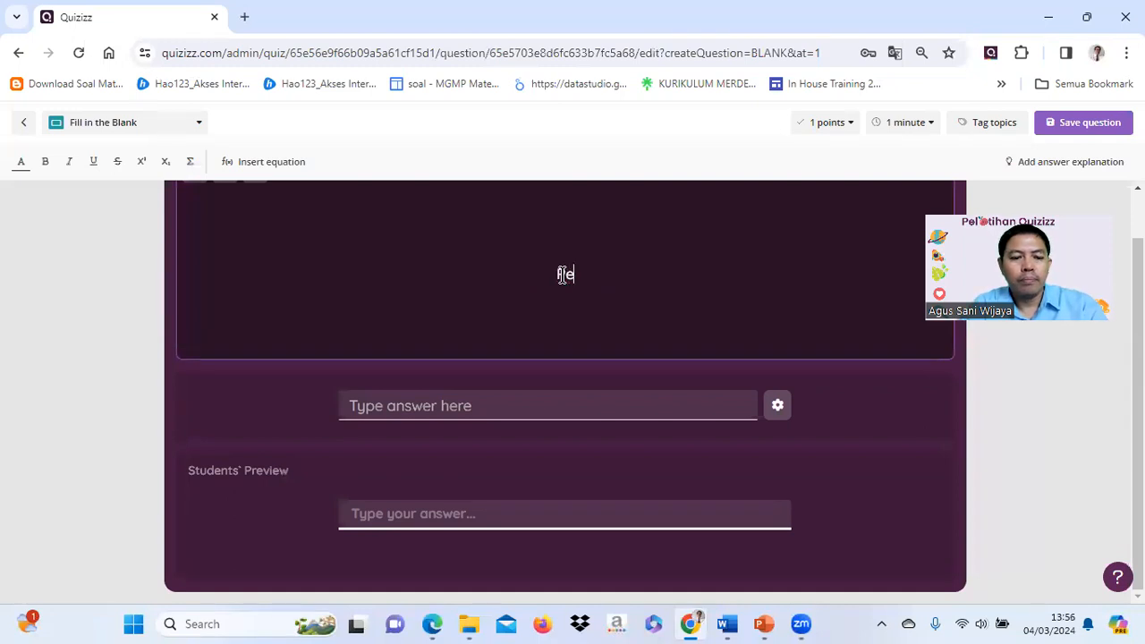
type("rsatua")
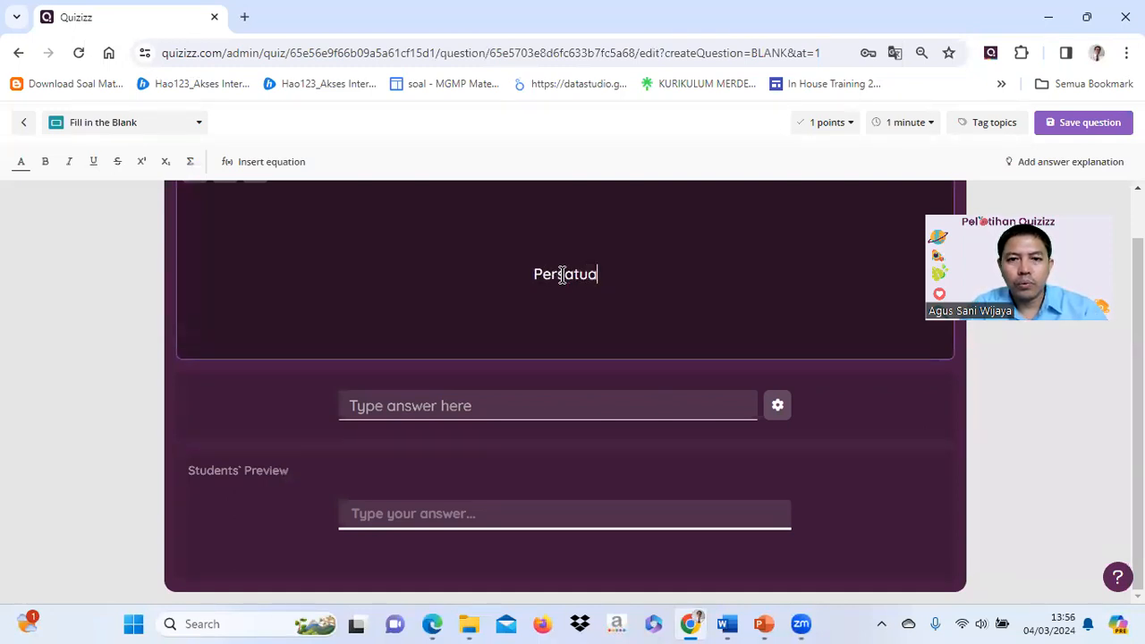
type("n Ind")
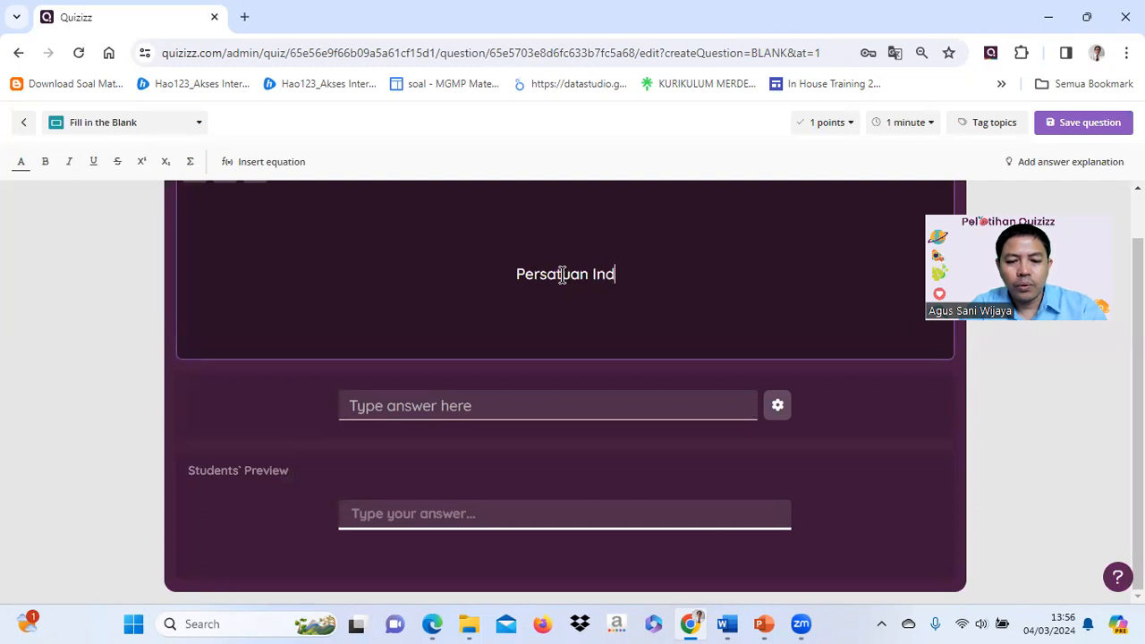
type("onesia ")
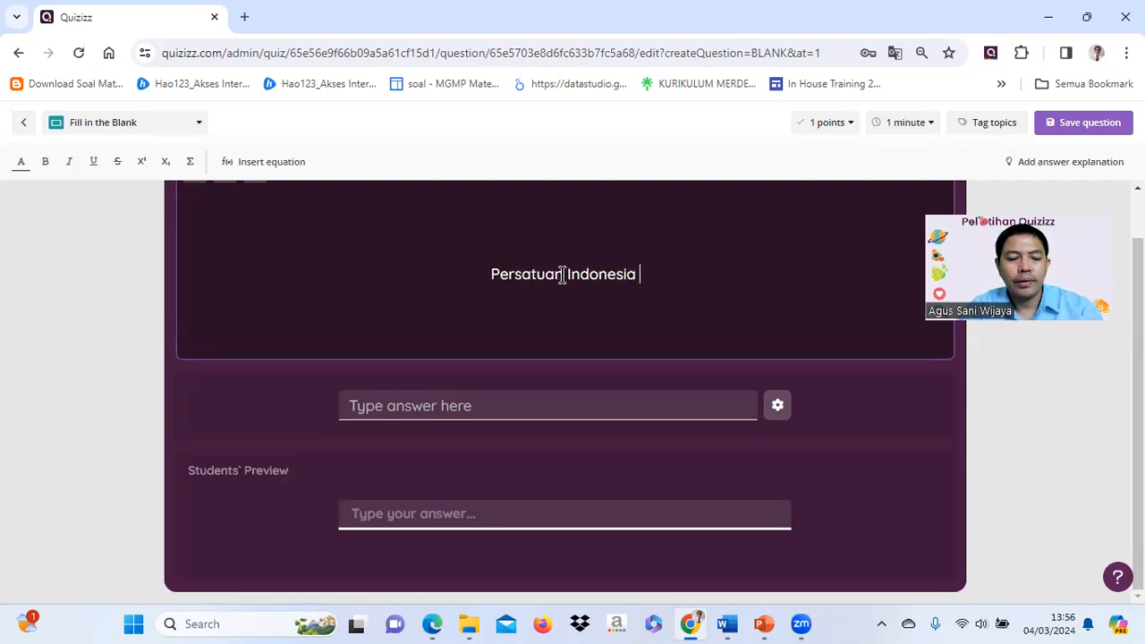
type("adalah sila pancasila ke ....")
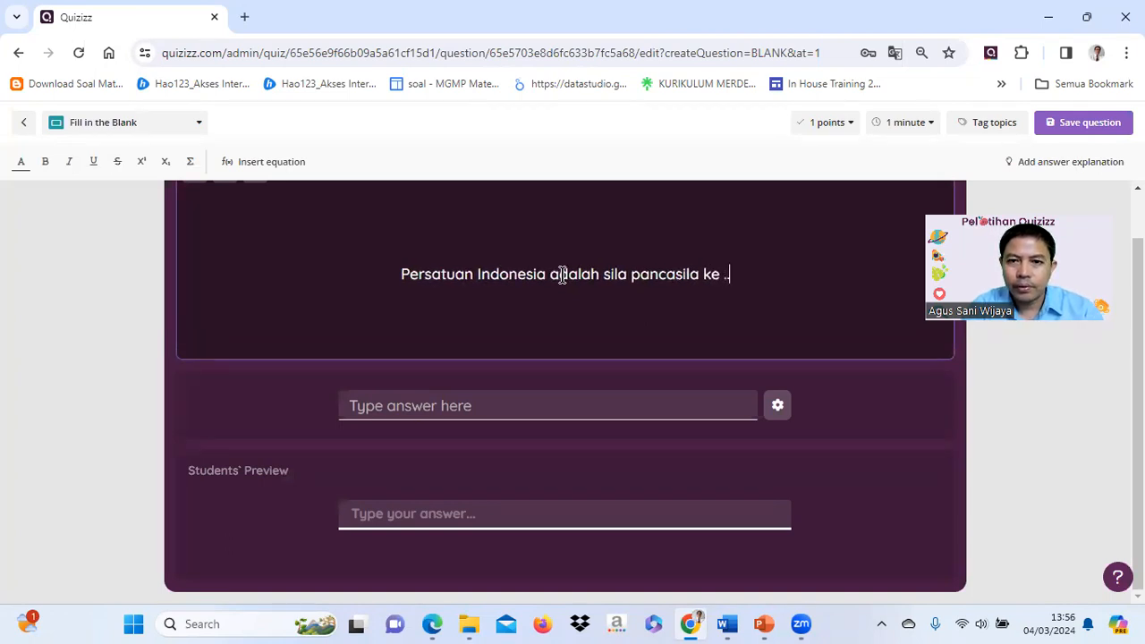
Enter 3 as the main answer to the Fill in the Blank question.
left_click(433, 406)
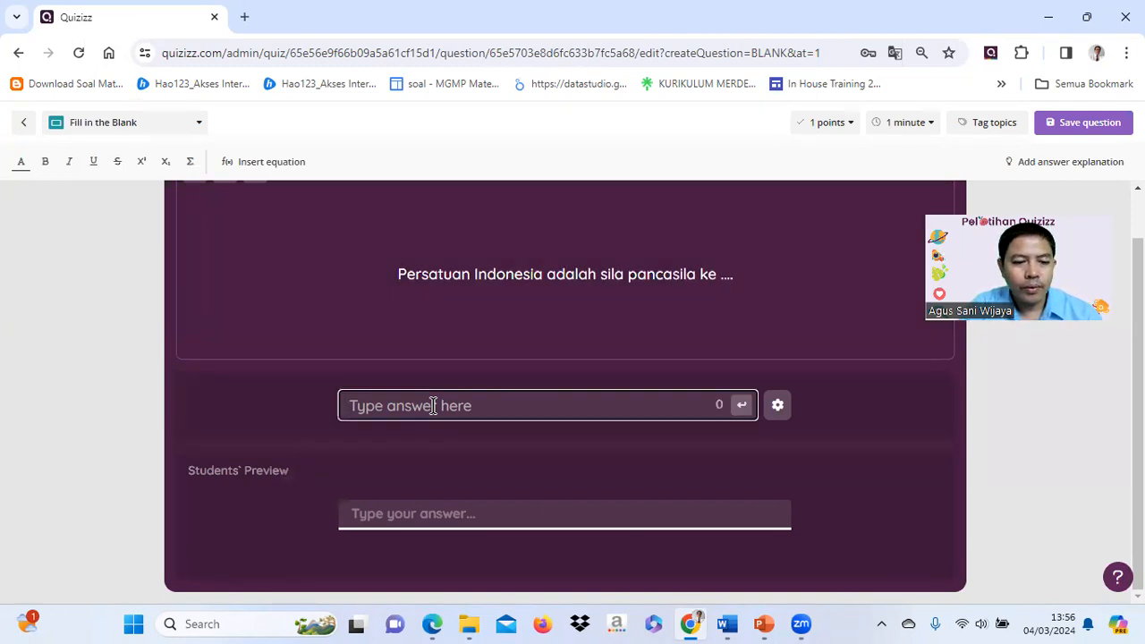
type("3")
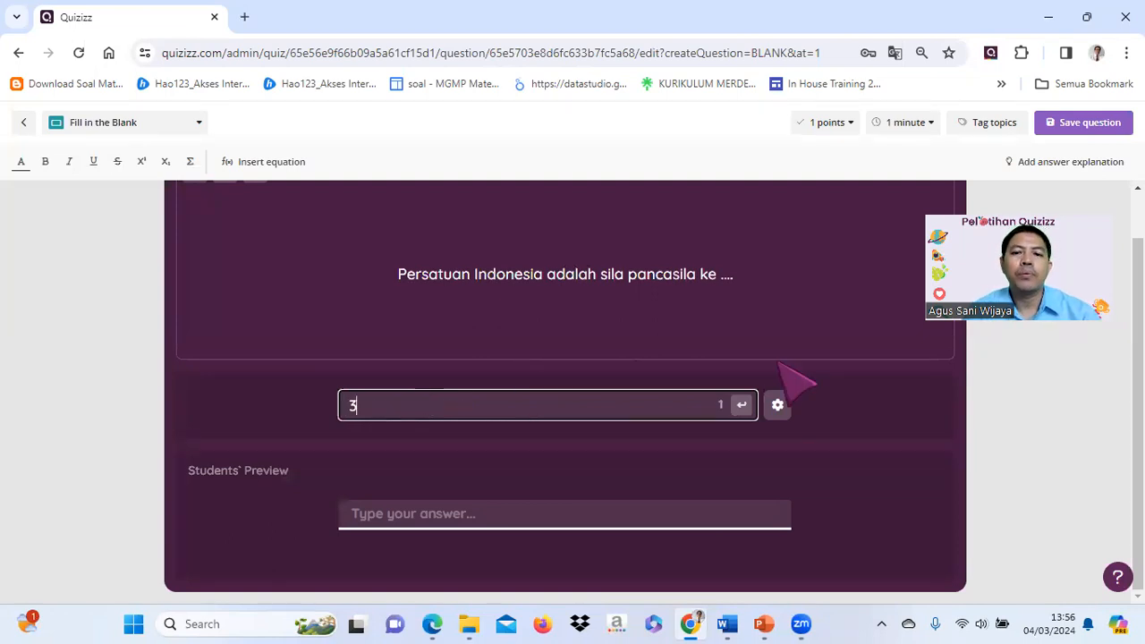
left_click(742, 406)
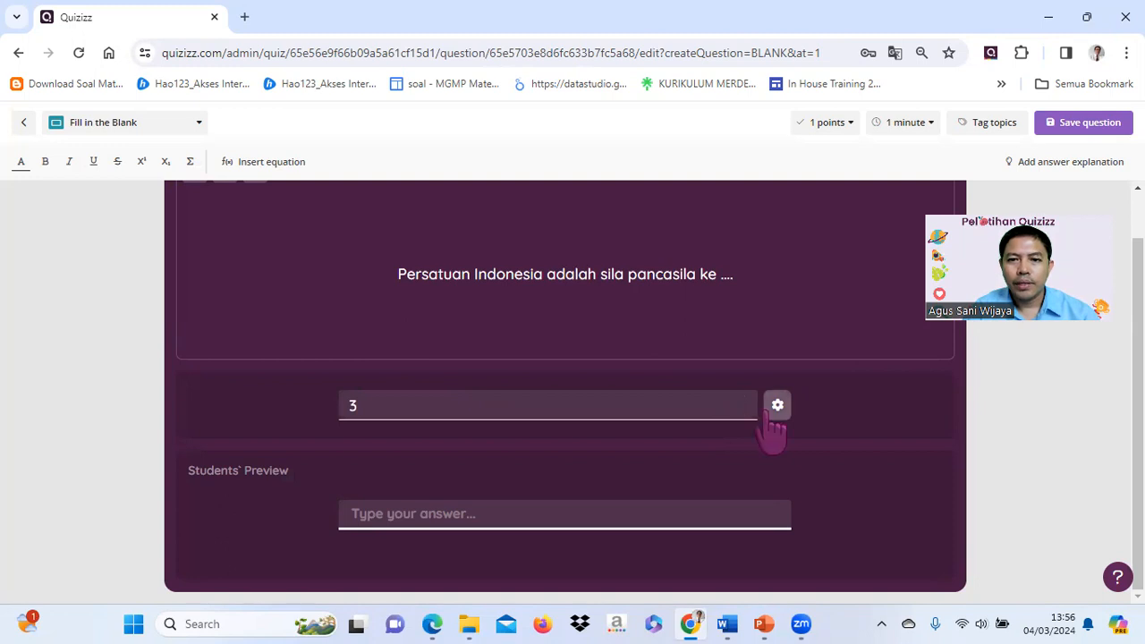
left_click(739, 409)
left_click(735, 410)
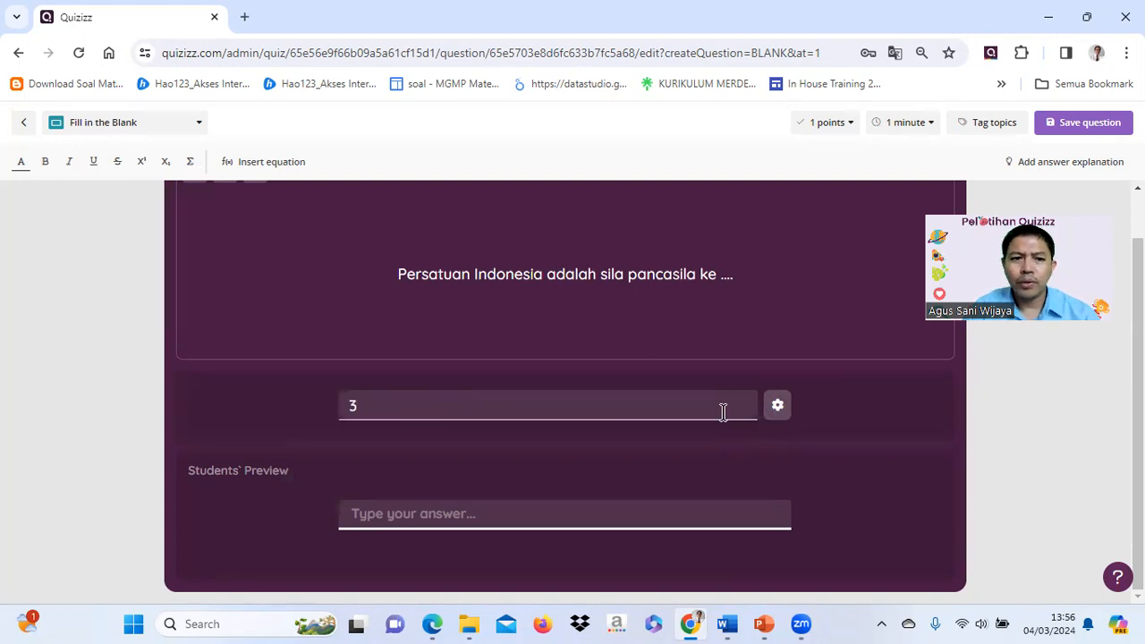
Enable alternative answers in the Fill in the Blank settings and save the settings.
left_click(778, 405)
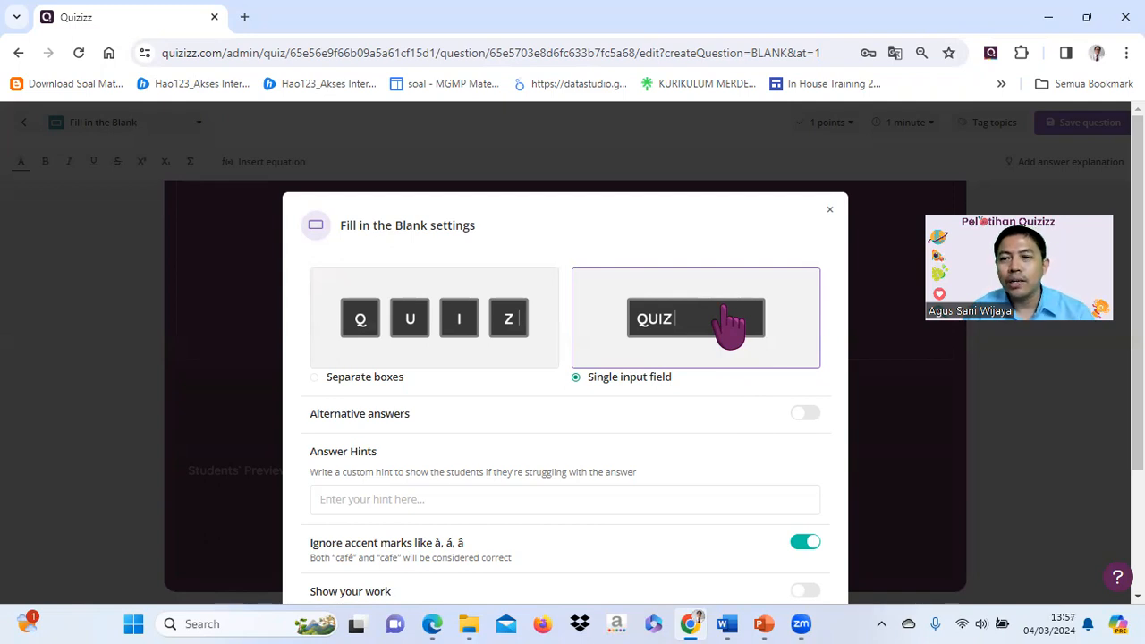
left_click(805, 414)
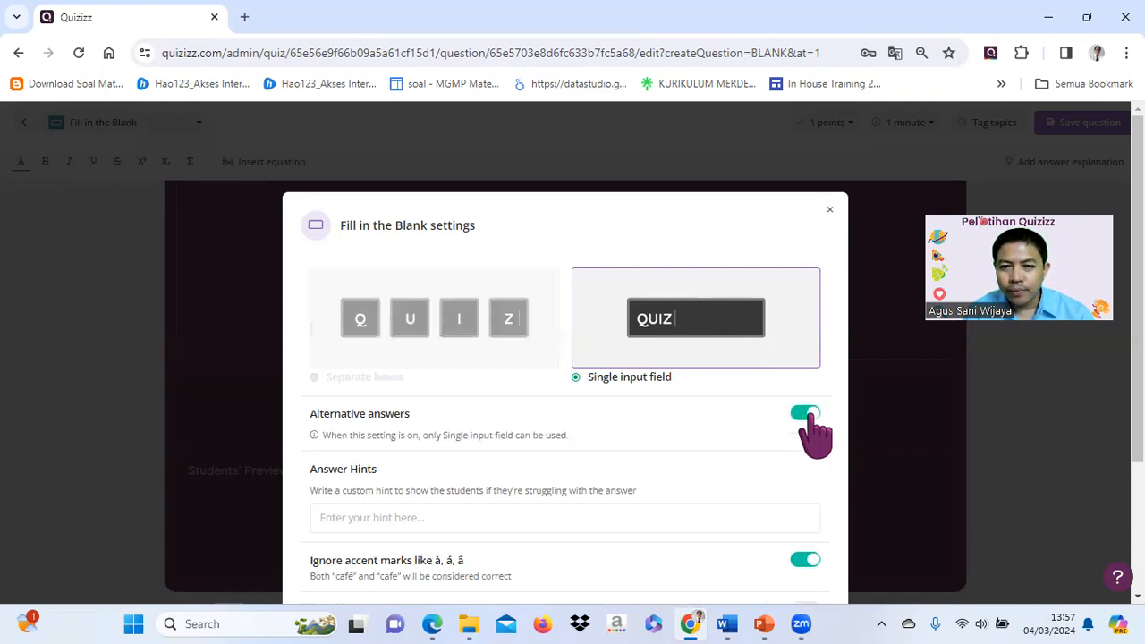
scroll(729, 415, "down", 3)
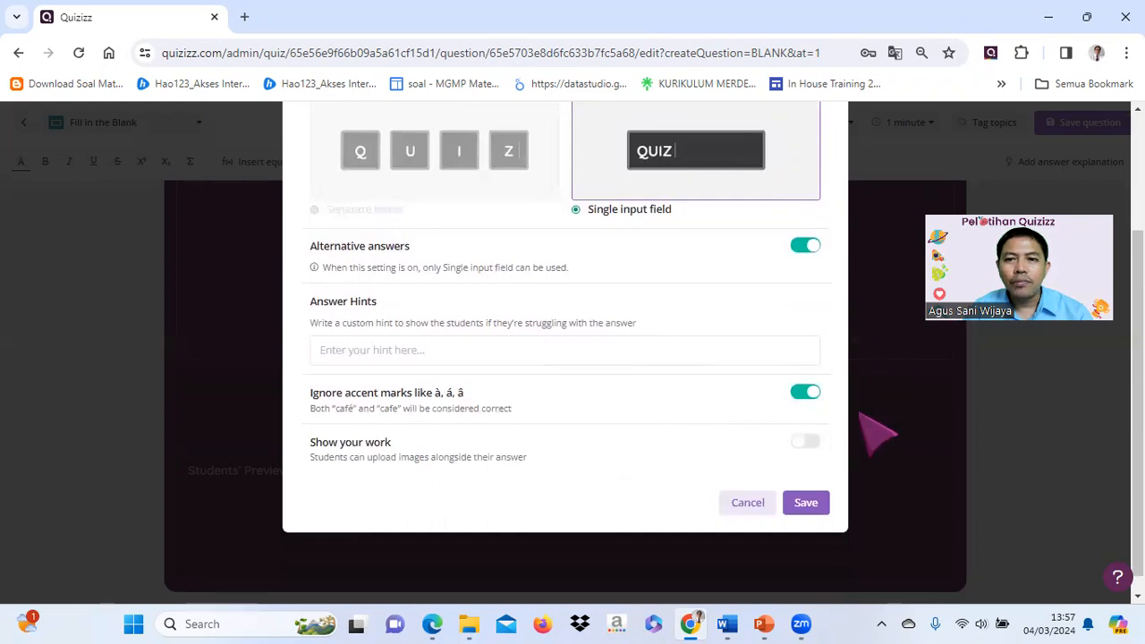
left_click(805, 504)
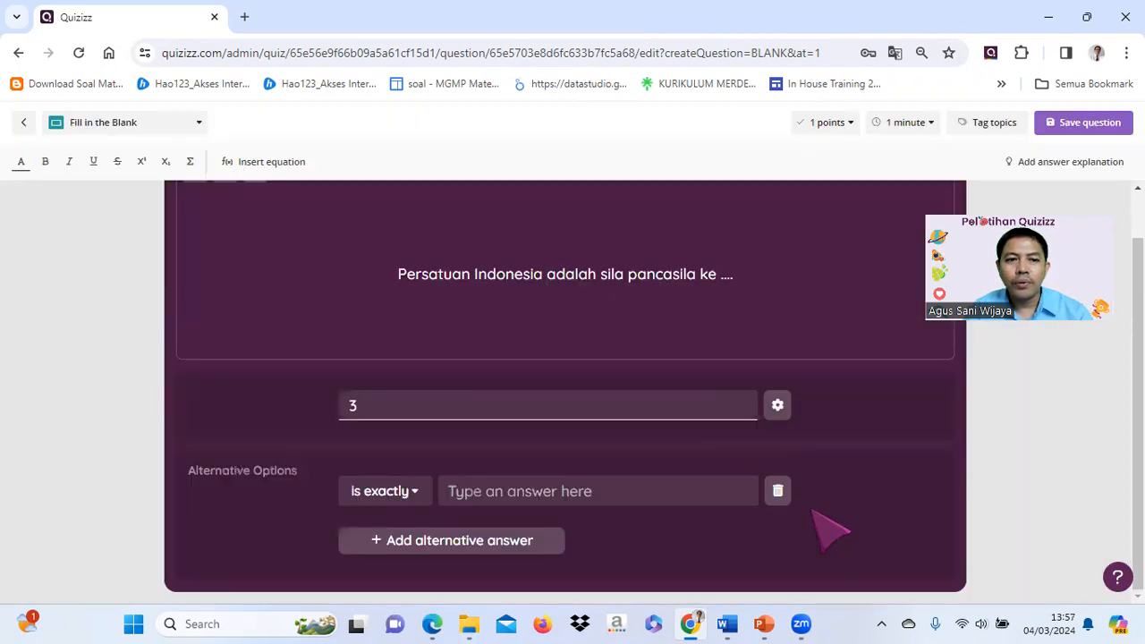
Enter 3 as the first alternative answer, keeping its match type as "is exactly".
left_click(683, 405)
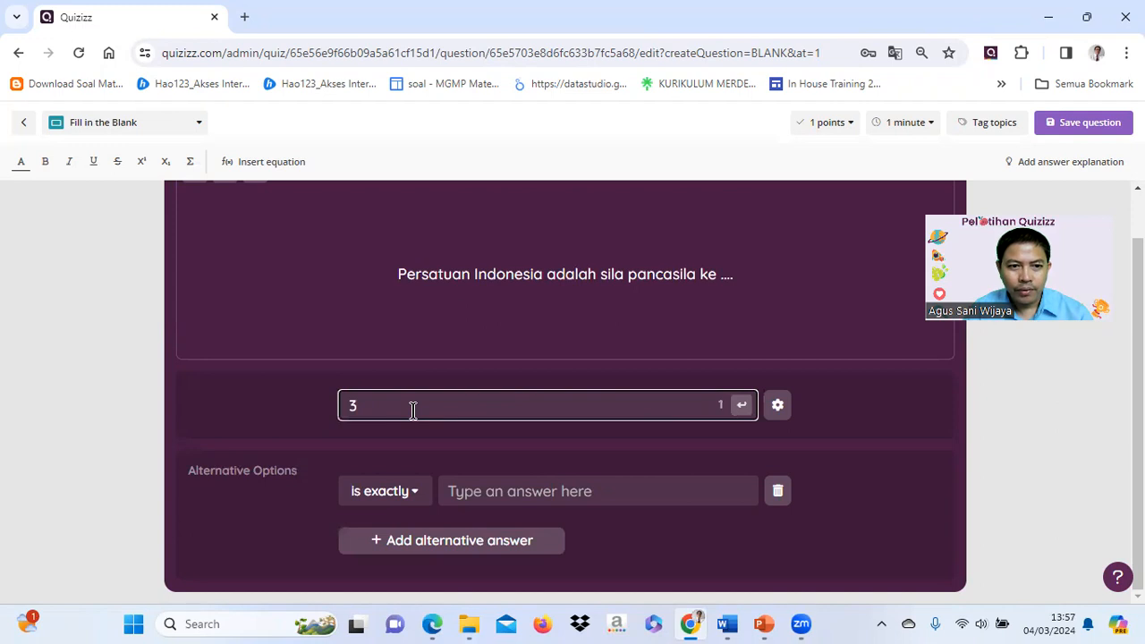
left_click(429, 493)
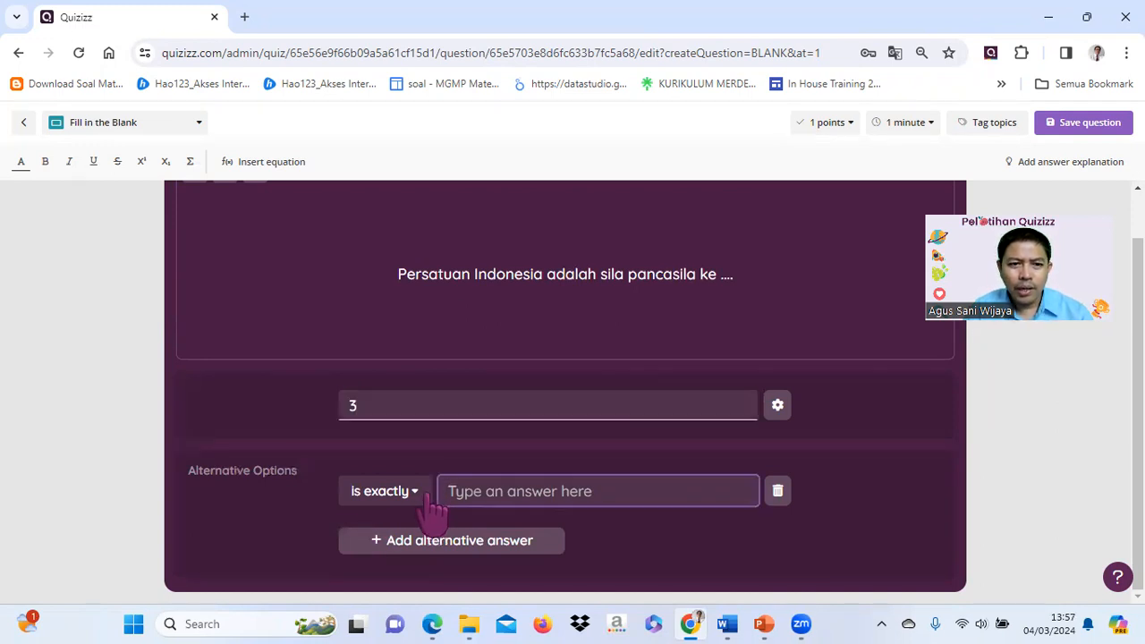
left_click(474, 403)
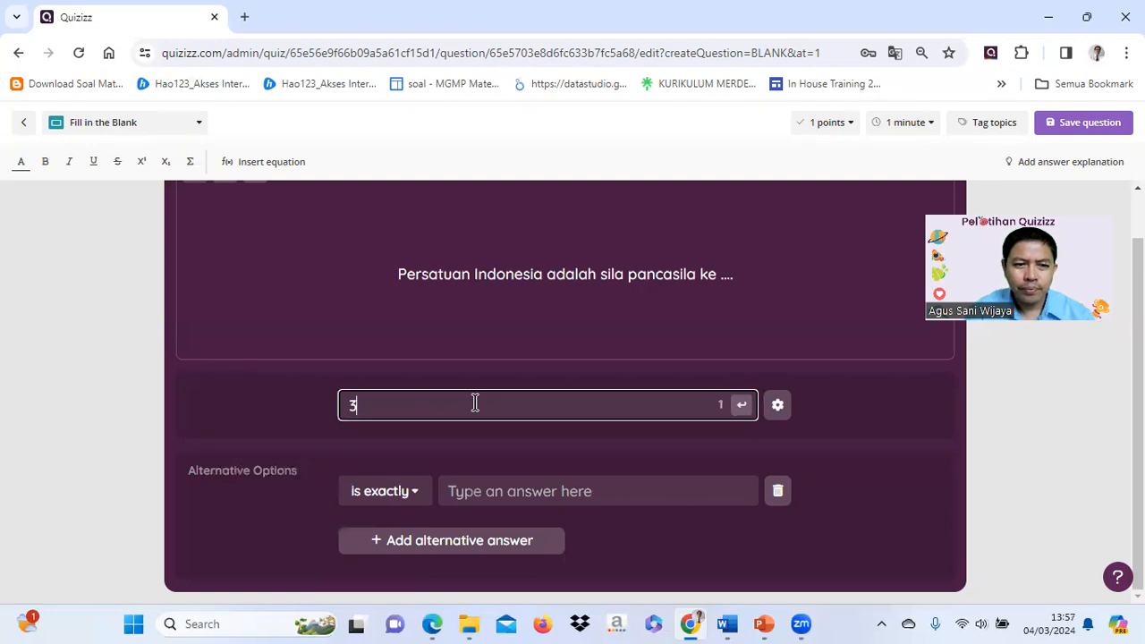
left_click(467, 493)
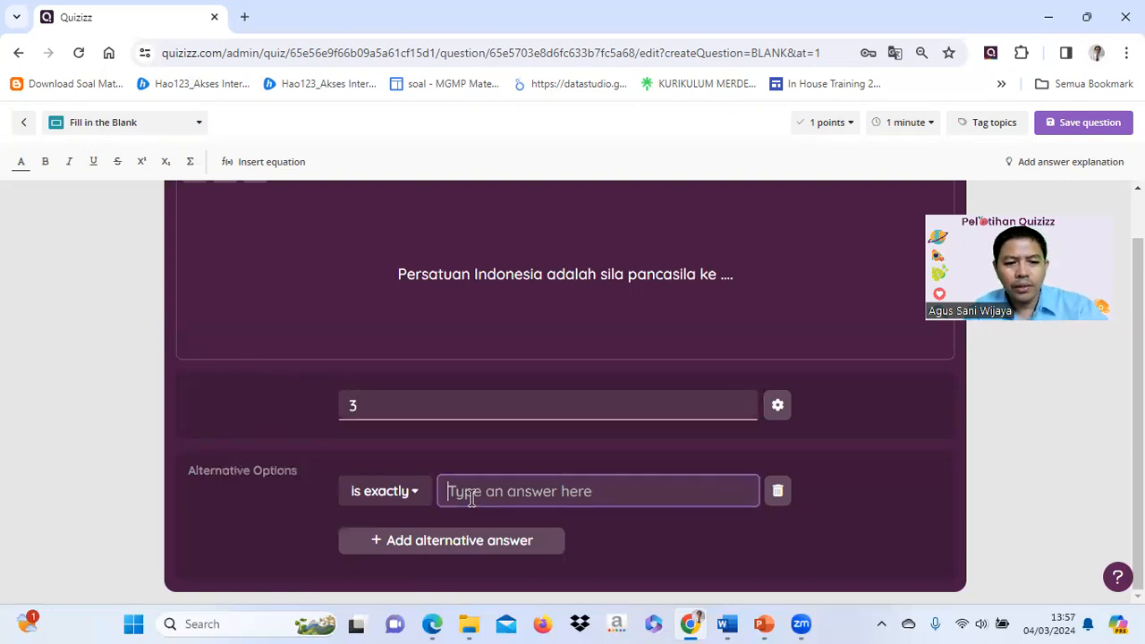
type("3")
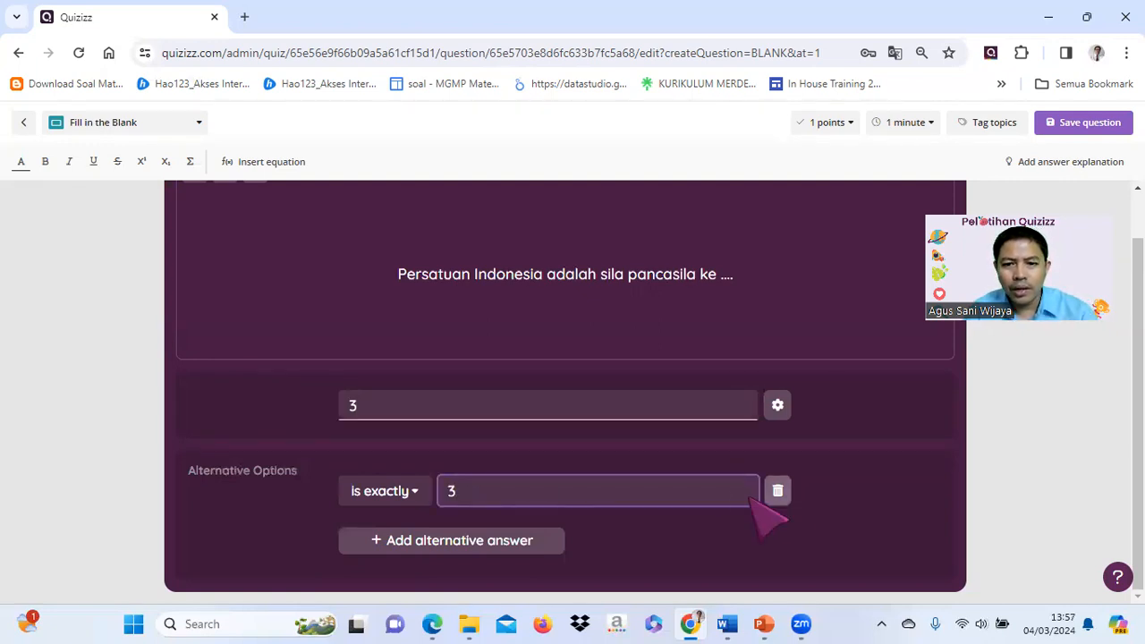
left_click(410, 497)
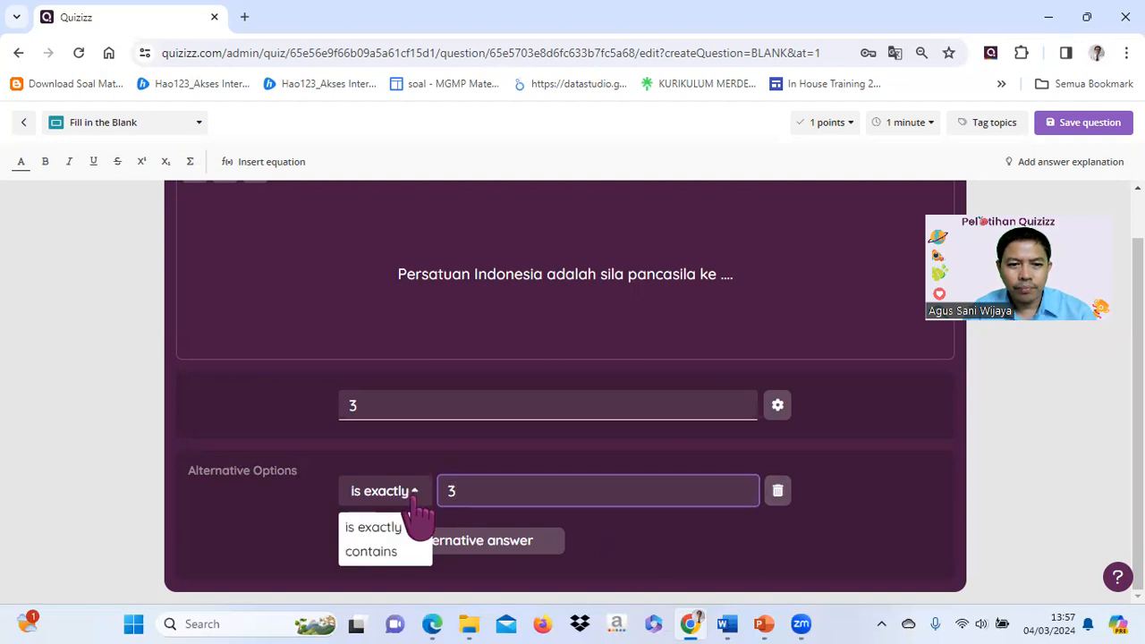
left_click(614, 552)
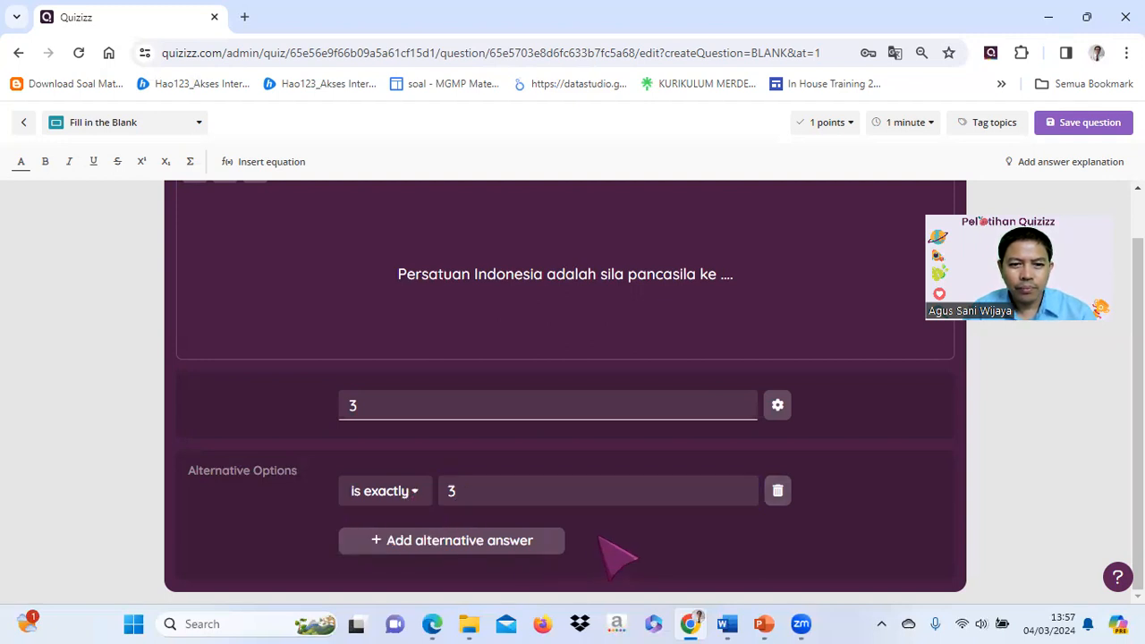
Add a second alternative answer, "tiga", with the "is exactly" match type.
left_click(438, 551)
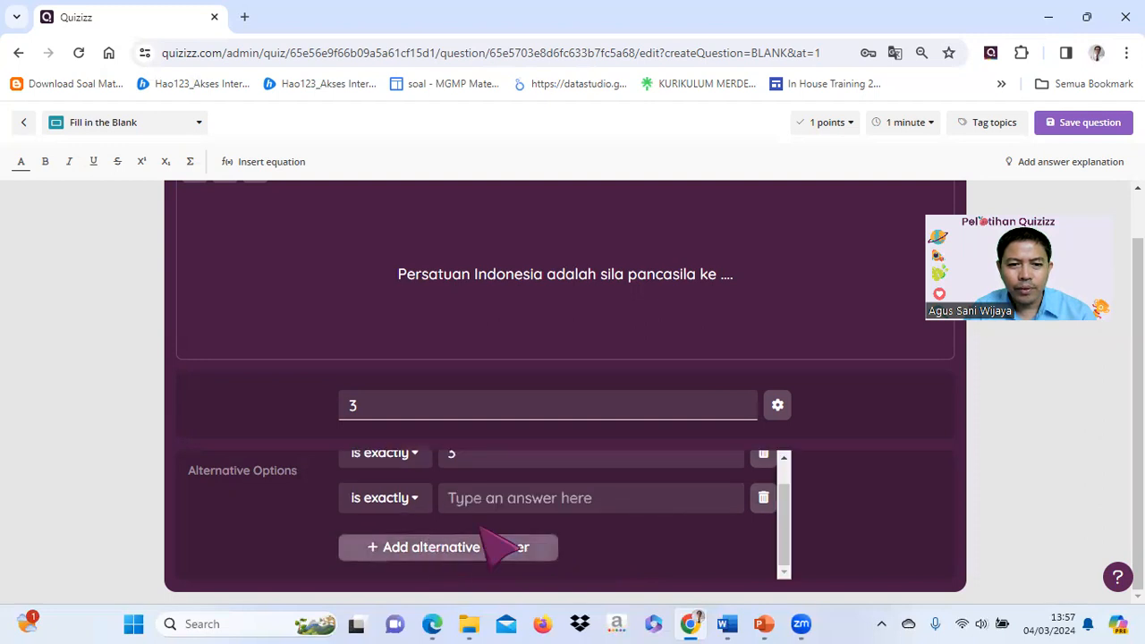
left_click(513, 502)
type("tuga")
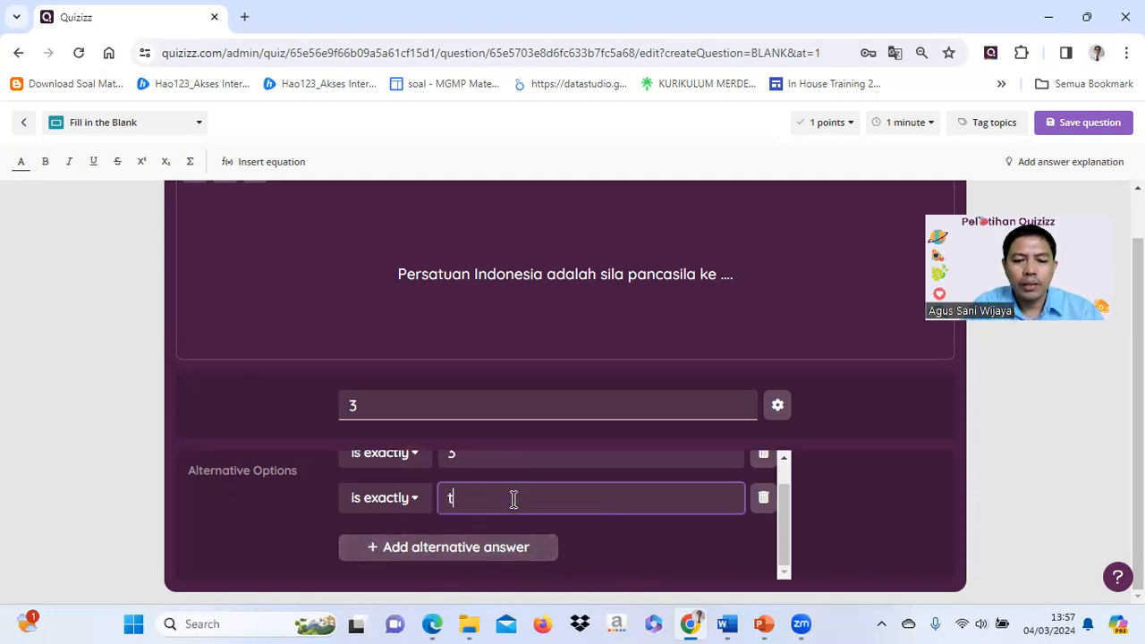
key("BackSpace")
key("BackSpace")
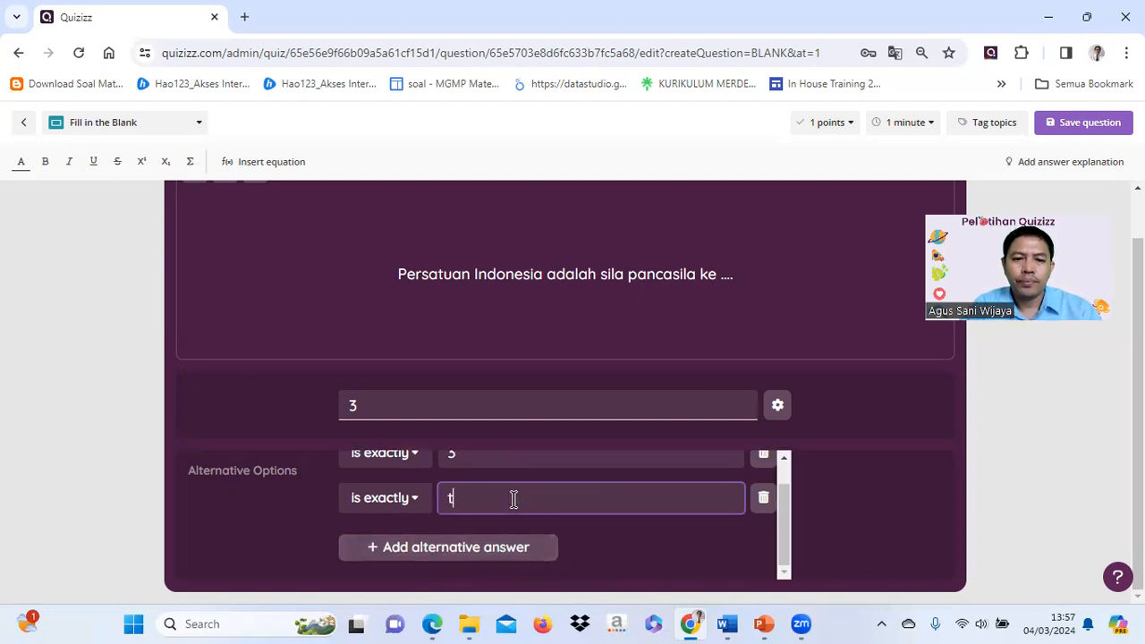
type("iga")
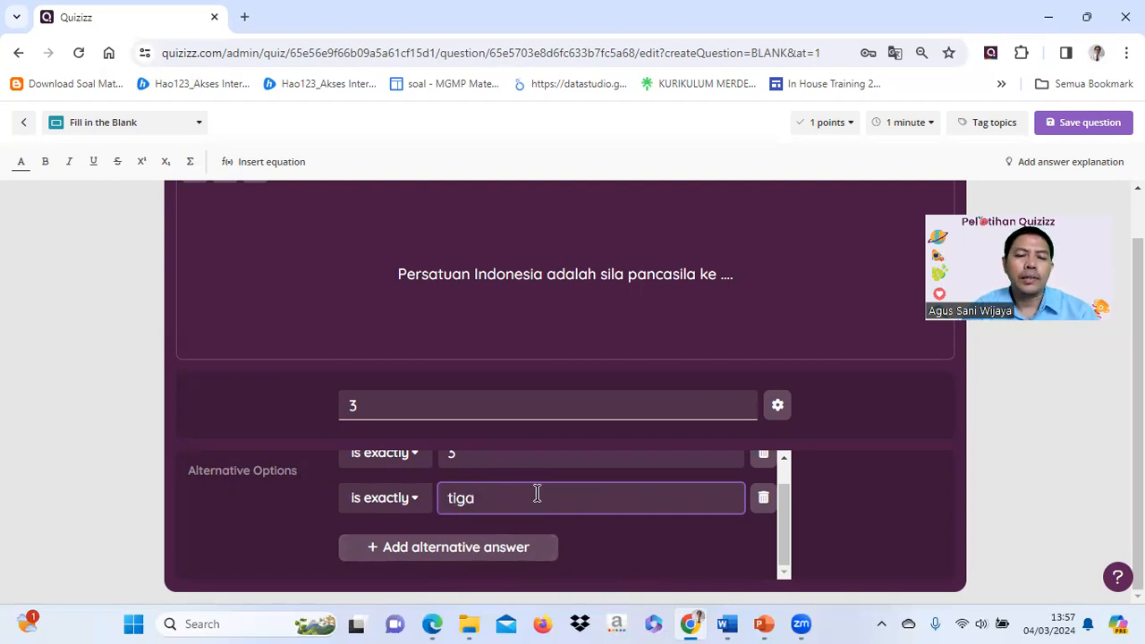
Re-enter 3 as the main answer and save the Fill in the Blank question to the quiz.
scroll(818, 521, "up", 1)
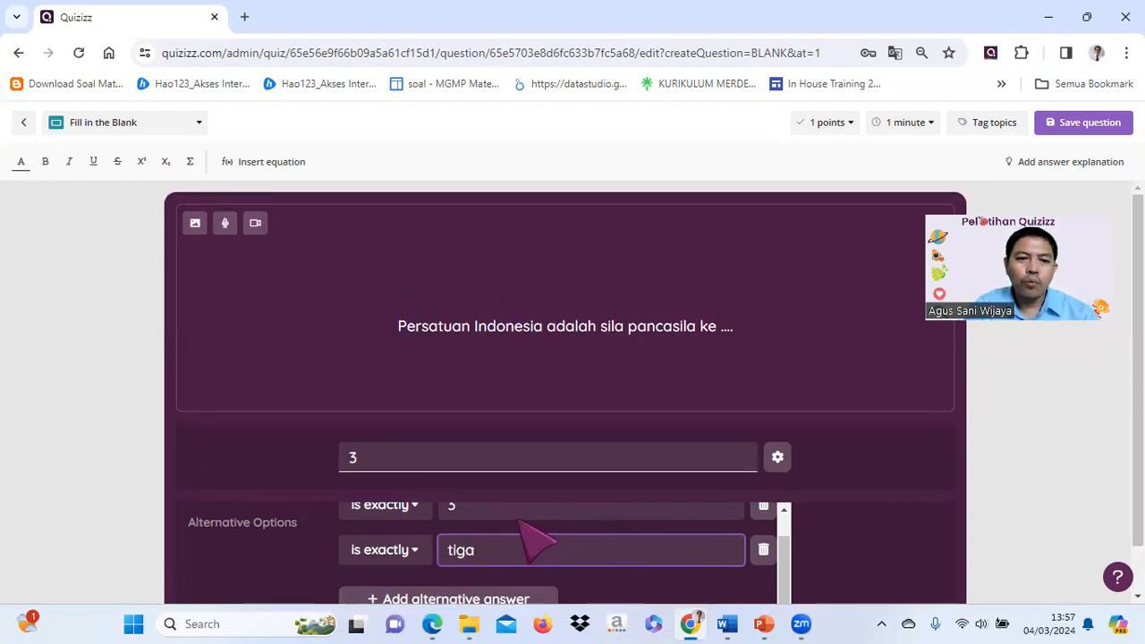
scroll(572, 539, "down", 1)
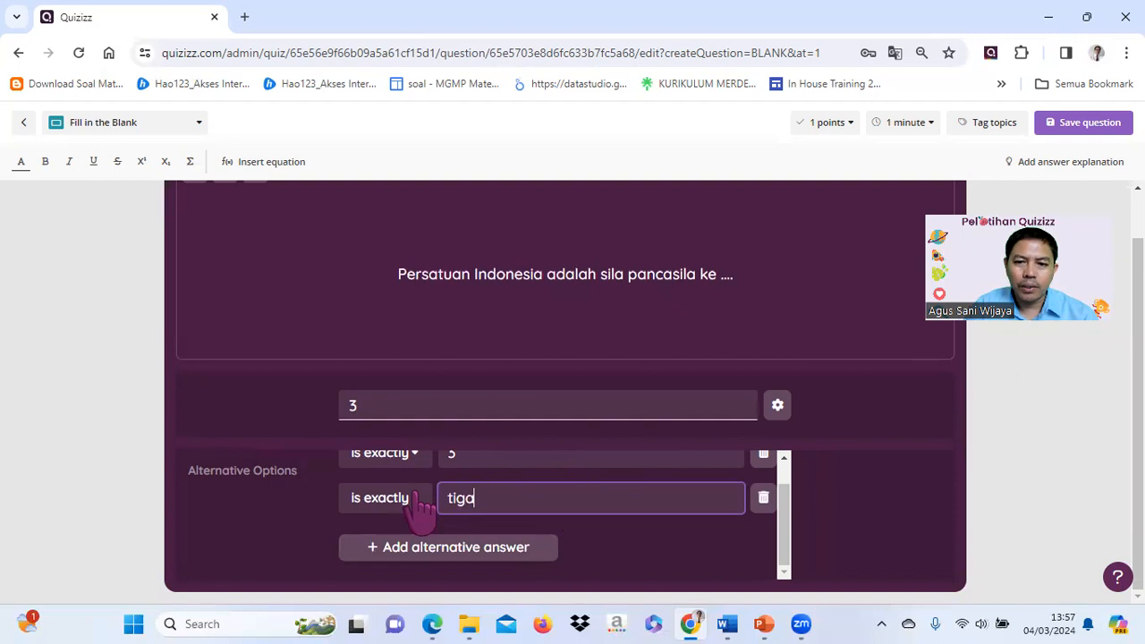
scroll(786, 524, "up", 1)
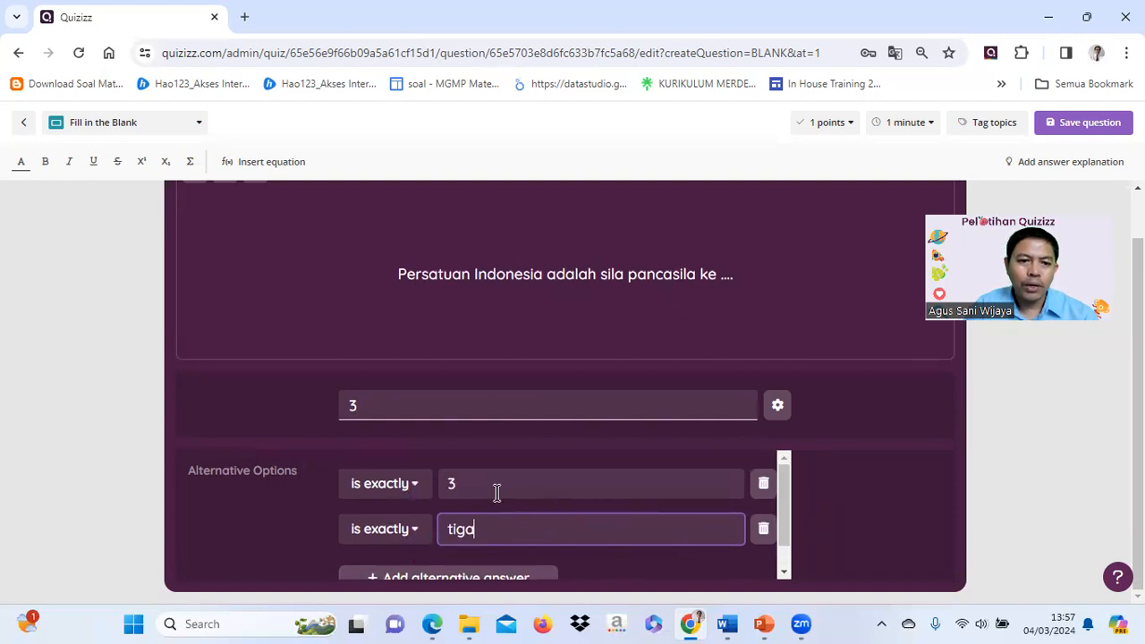
scroll(785, 528, "down", 1)
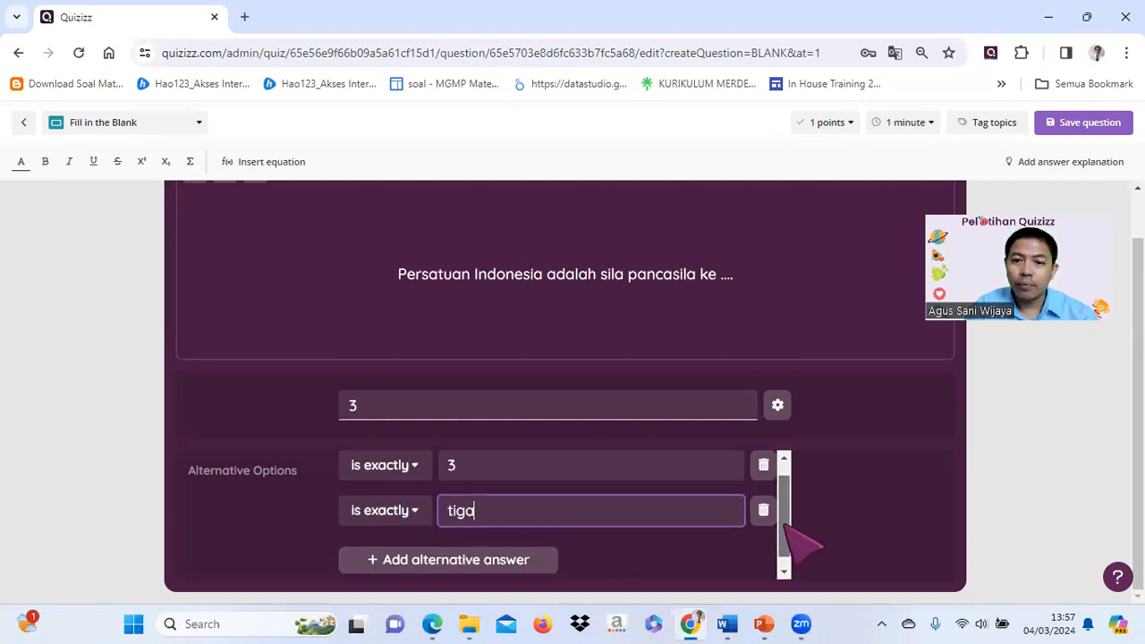
scroll(798, 520, "up", 1)
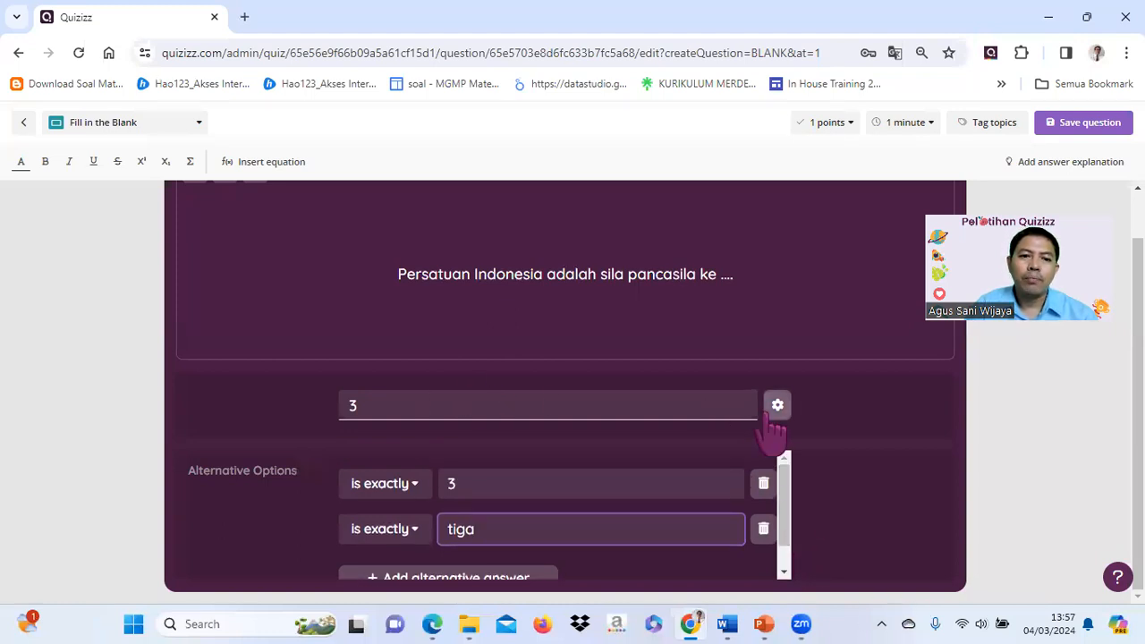
left_click(707, 393)
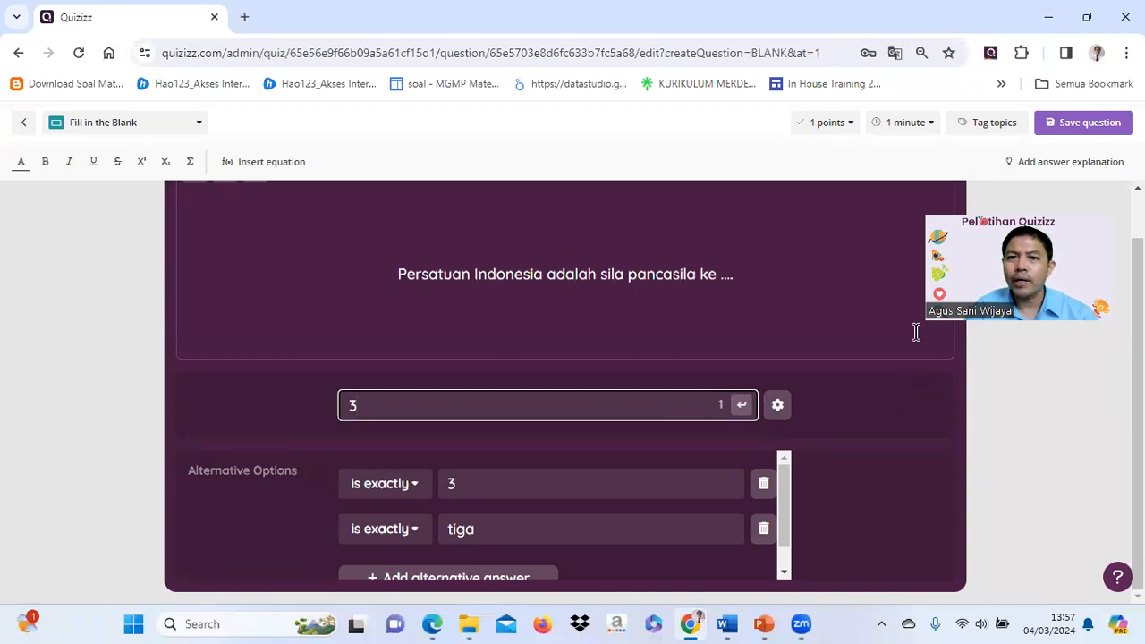
key("BackSpace")
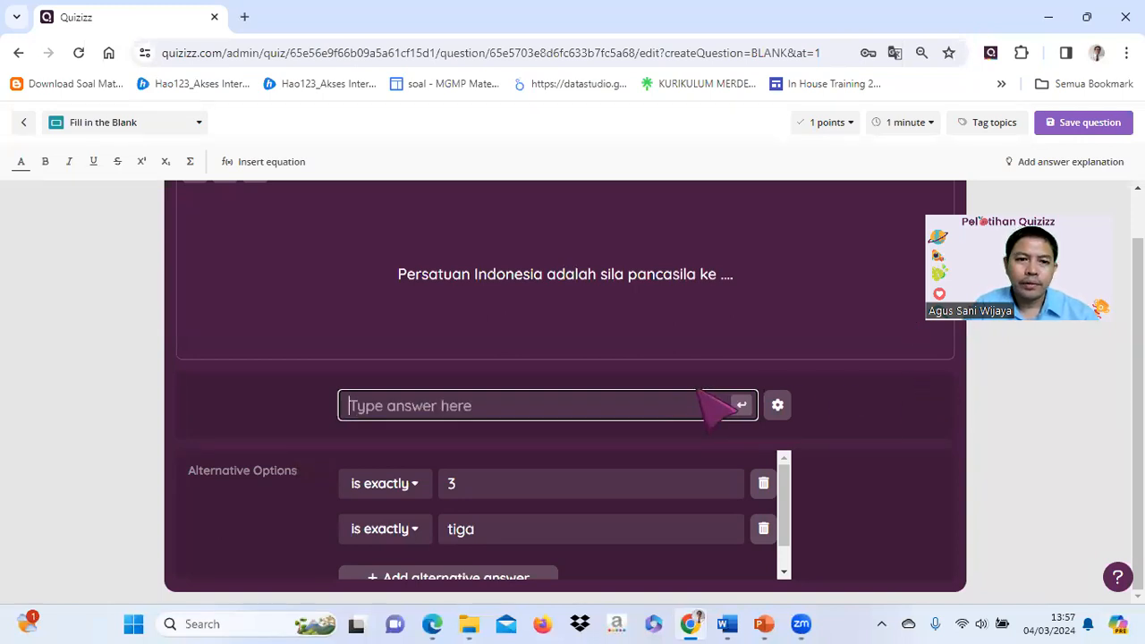
type("3")
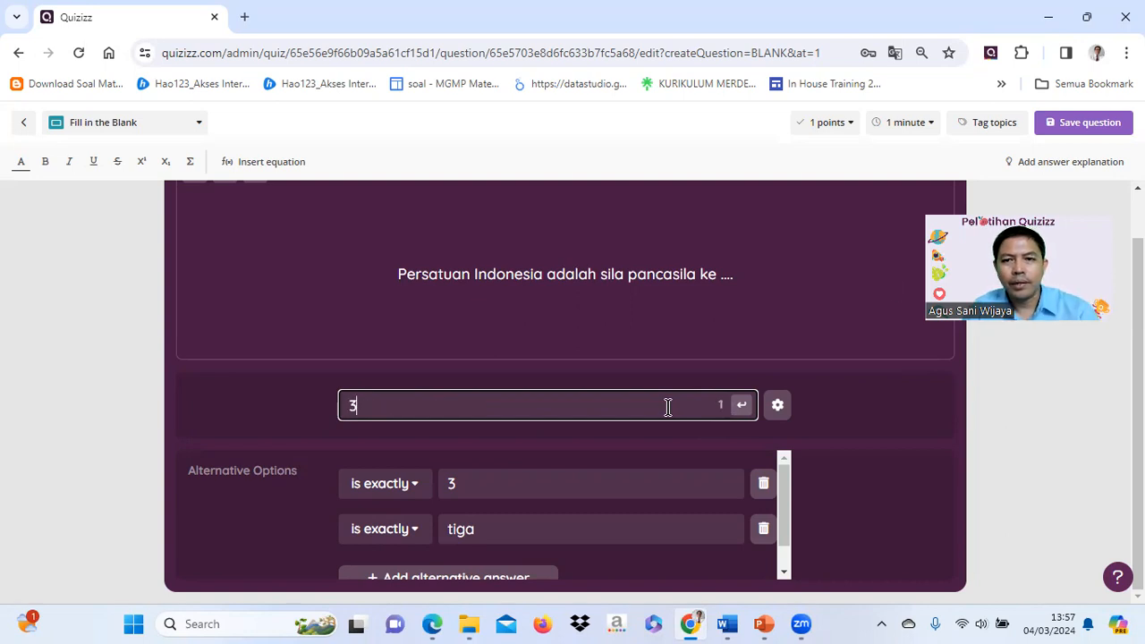
left_click(1060, 130)
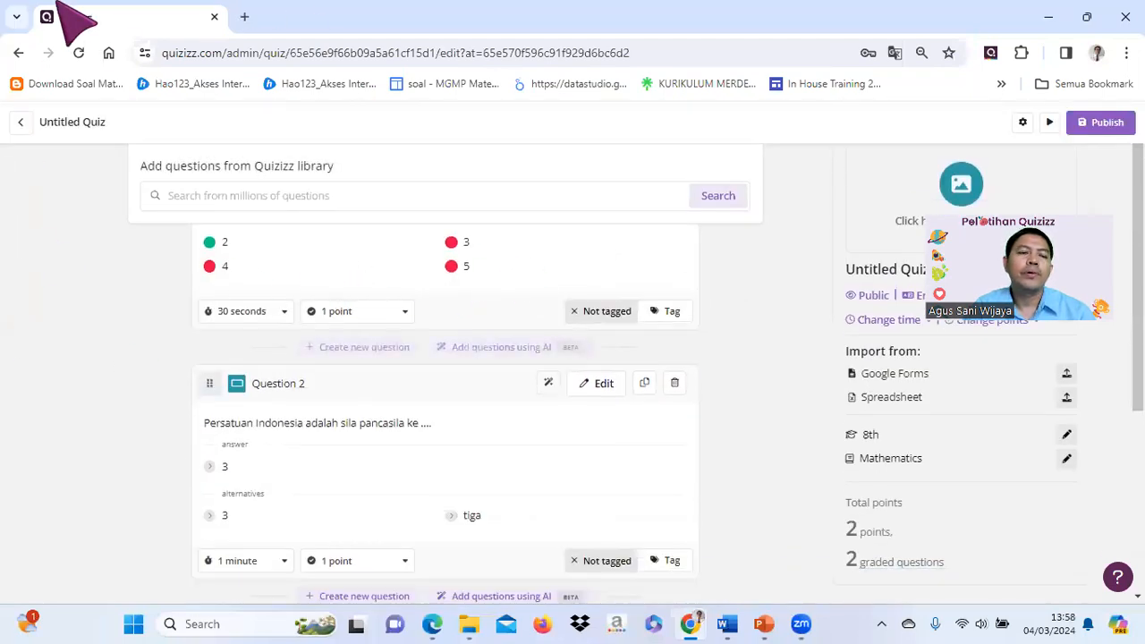
Create a new Categorize question below Question 2 in the quiz.
scroll(462, 393, "up", 3)
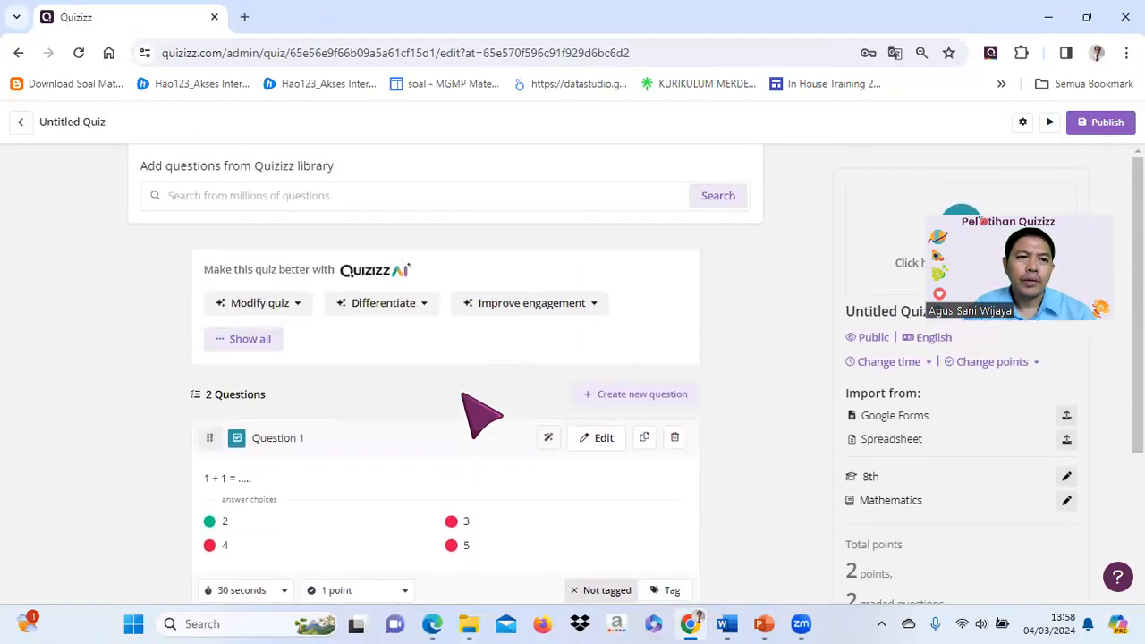
scroll(482, 414, "down", 2)
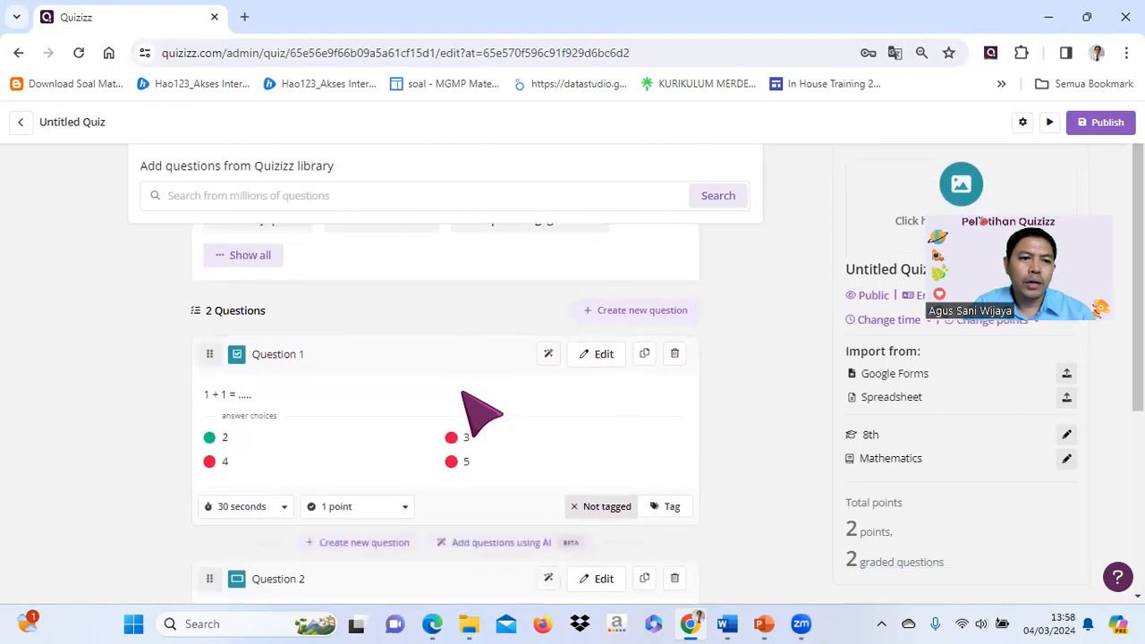
scroll(481, 413, "down", 2)
scroll(454, 378, "down", 3)
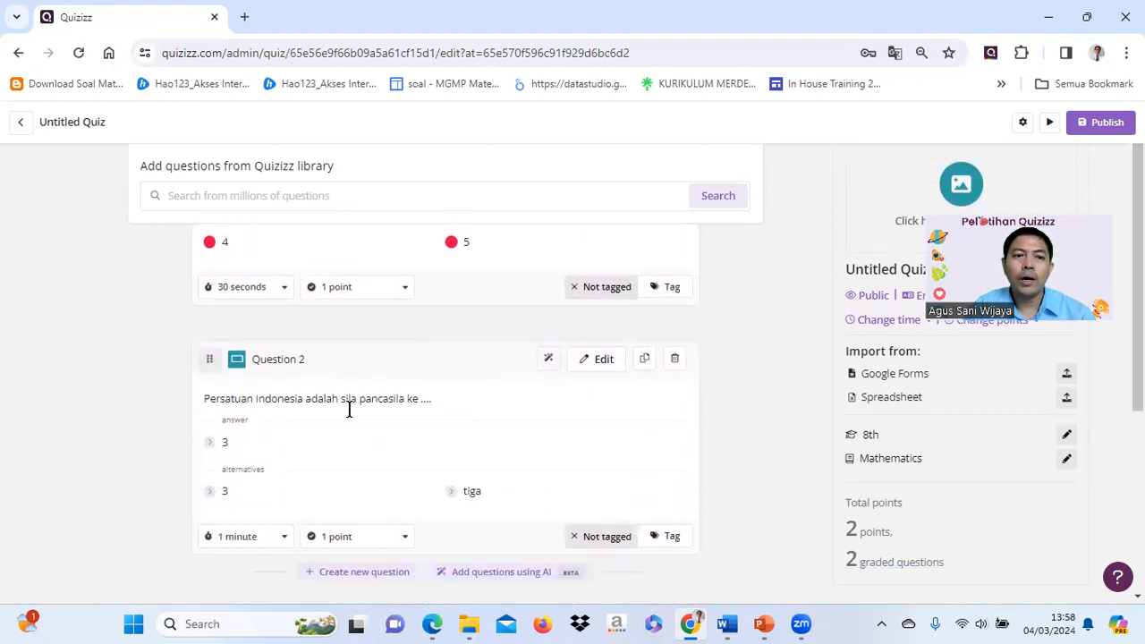
scroll(349, 409, "up", 2)
scroll(350, 404, "down", 2)
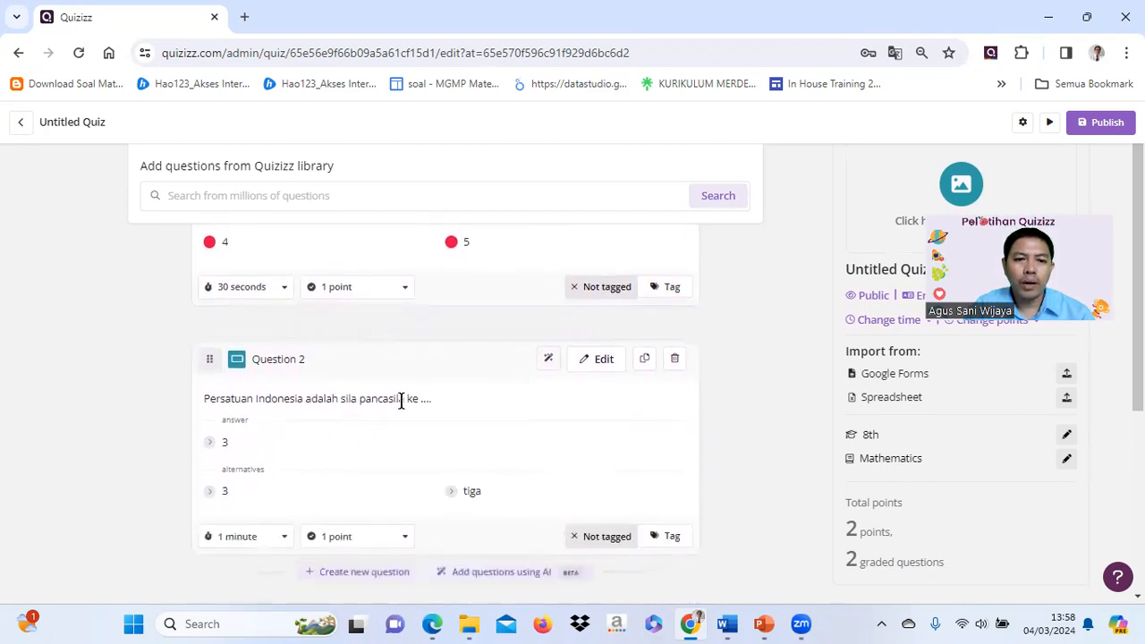
left_click(379, 573)
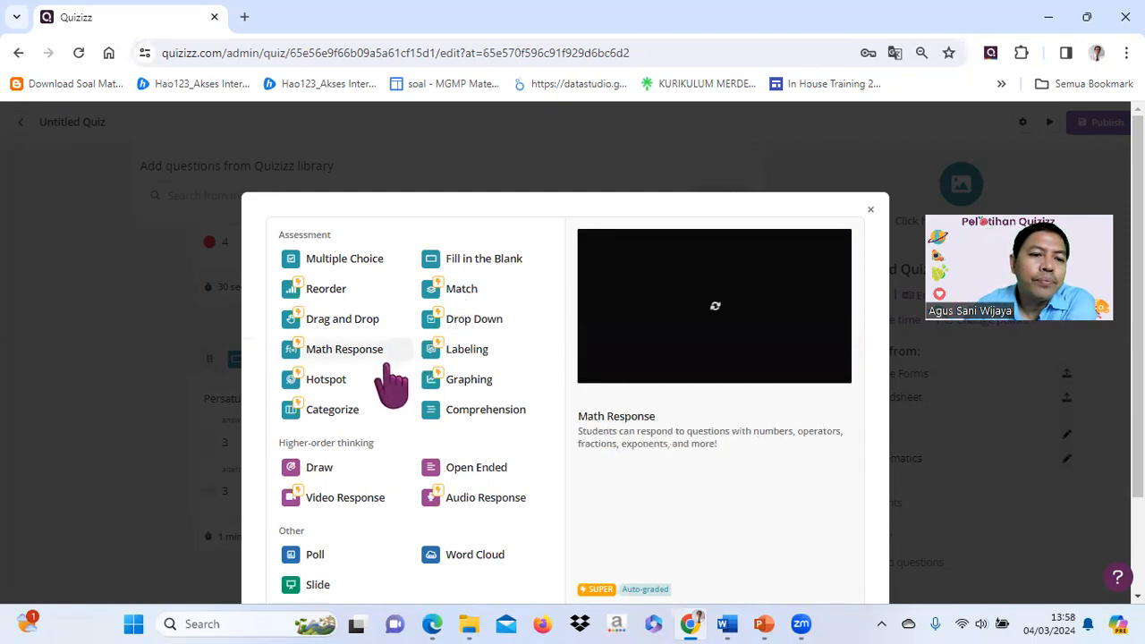
left_click(344, 410)
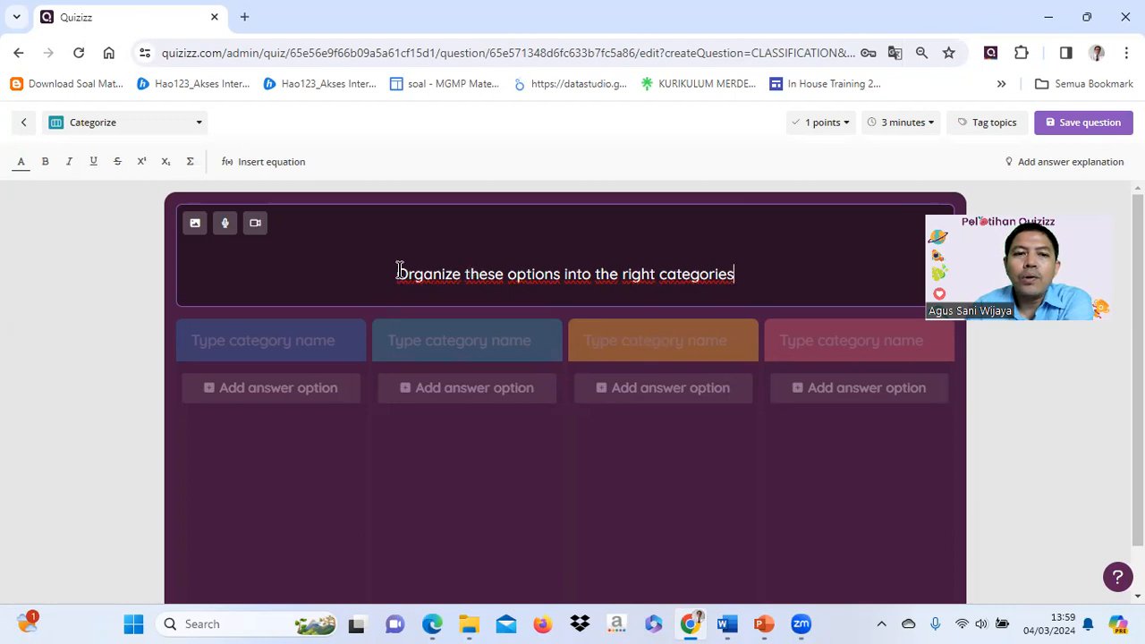
Replace the default question text with "kelompokkan kata berikut sesuai dengan katagori".
left_click_drag(394, 271, 757, 272)
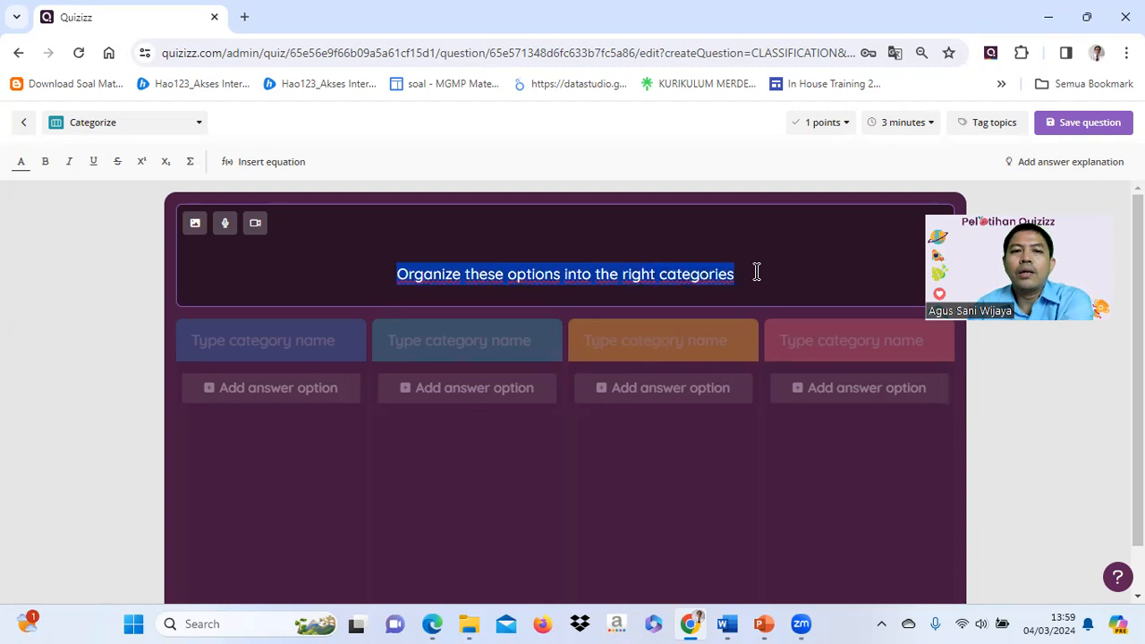
type("kelompo")
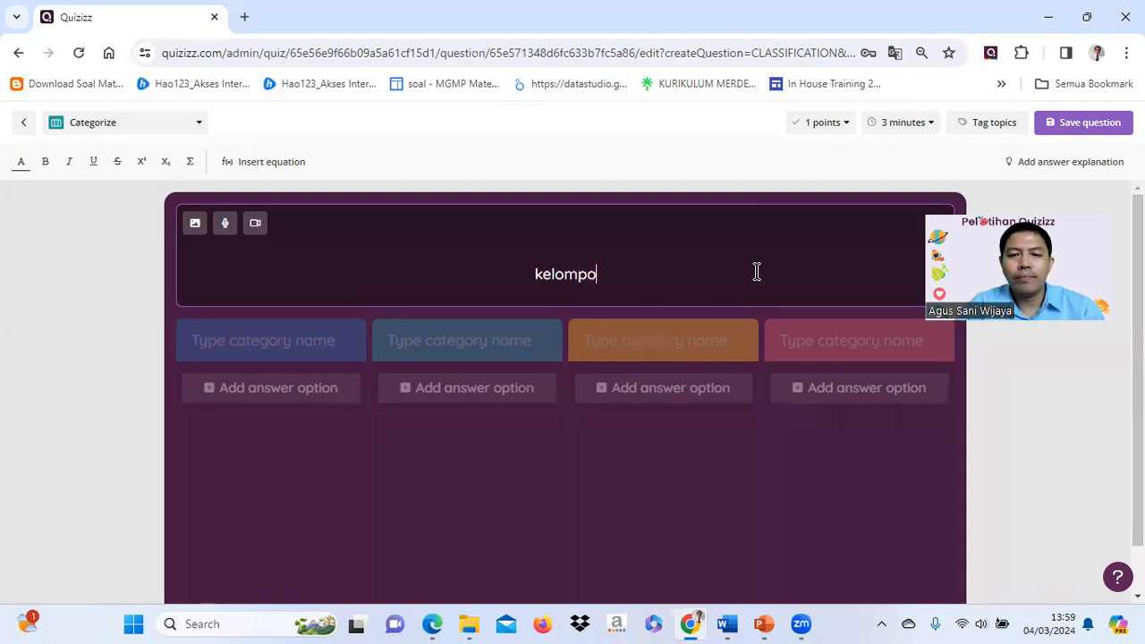
type("kkan men")
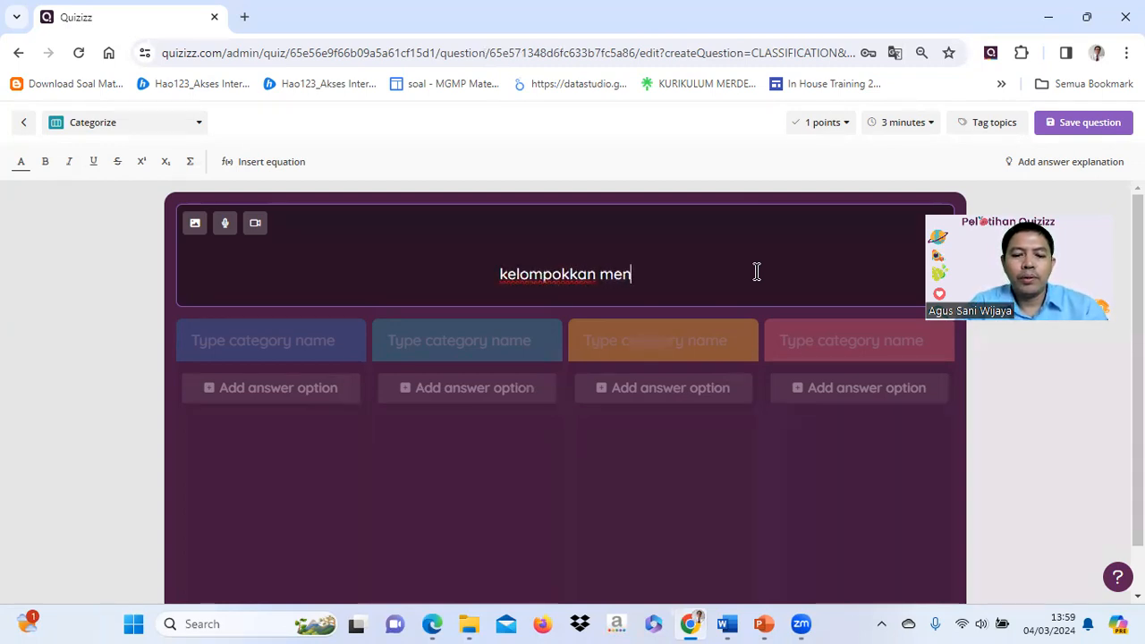
type("jadi")
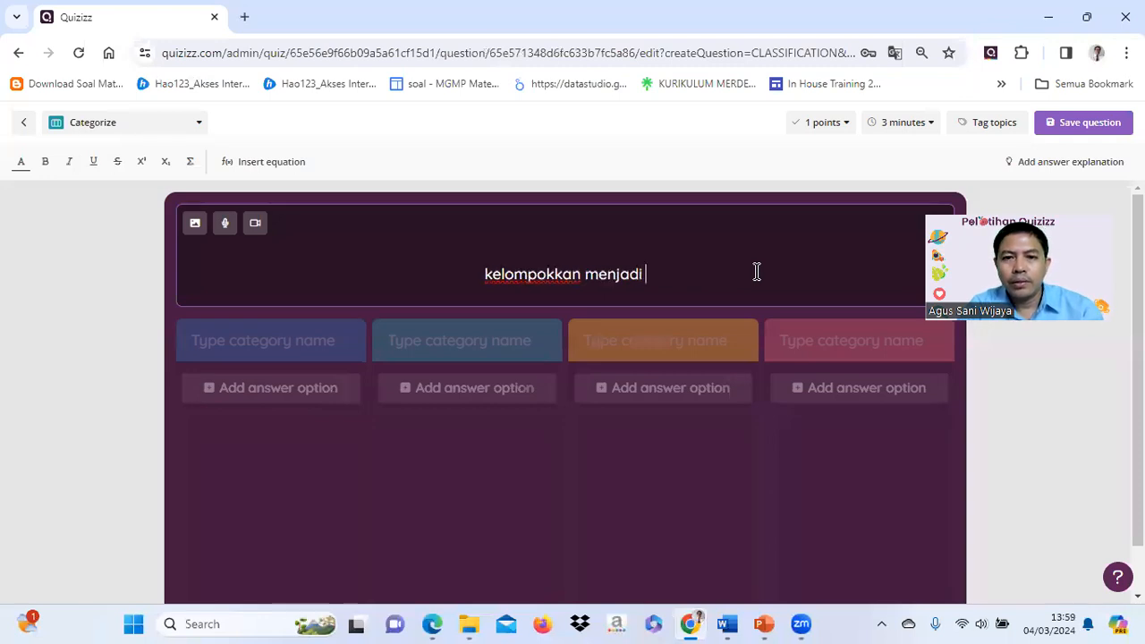
key("BackSpace")
key("BackSpace")
key("BackSpace")
key("BackSpace")
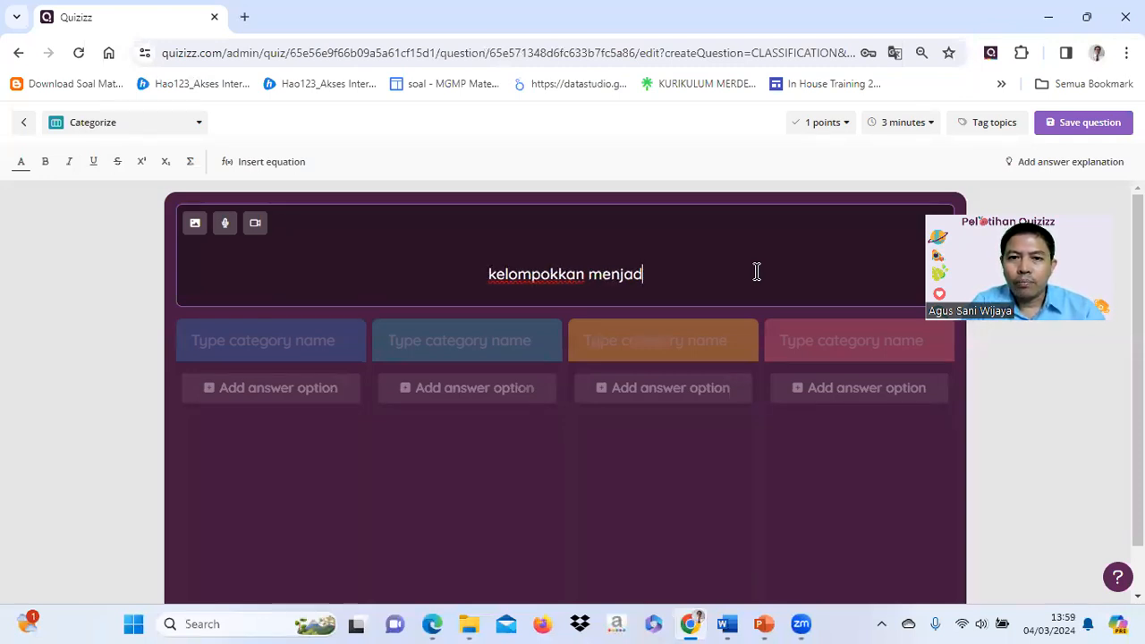
key("BackSpace")
key("BackSpace")
key("BackSpace")
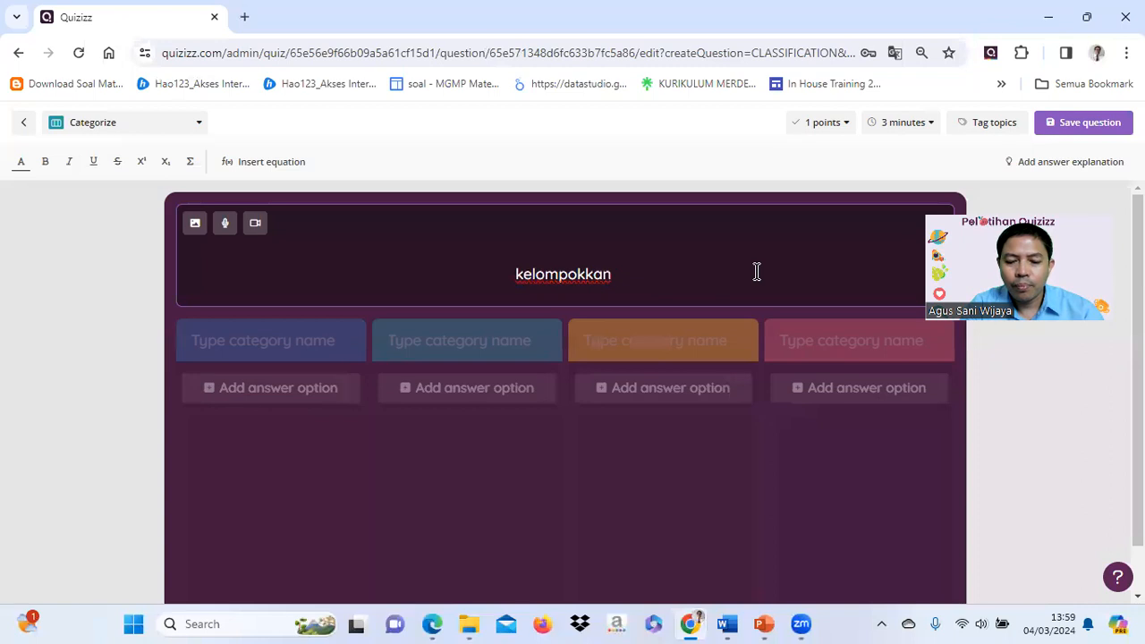
type("kata")
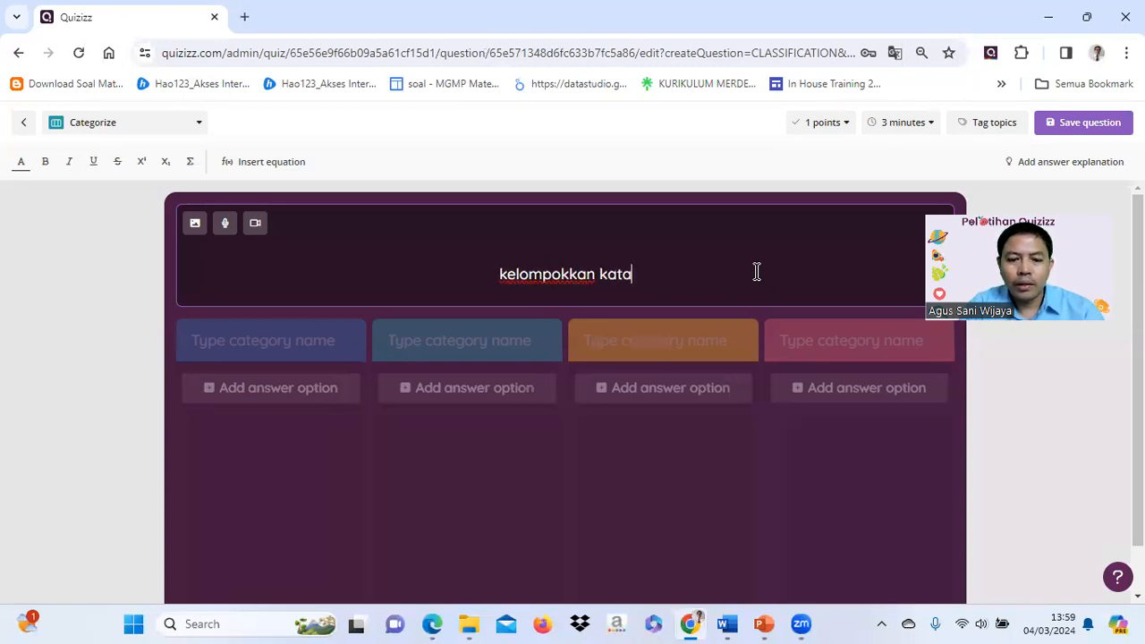
type(" berikut")
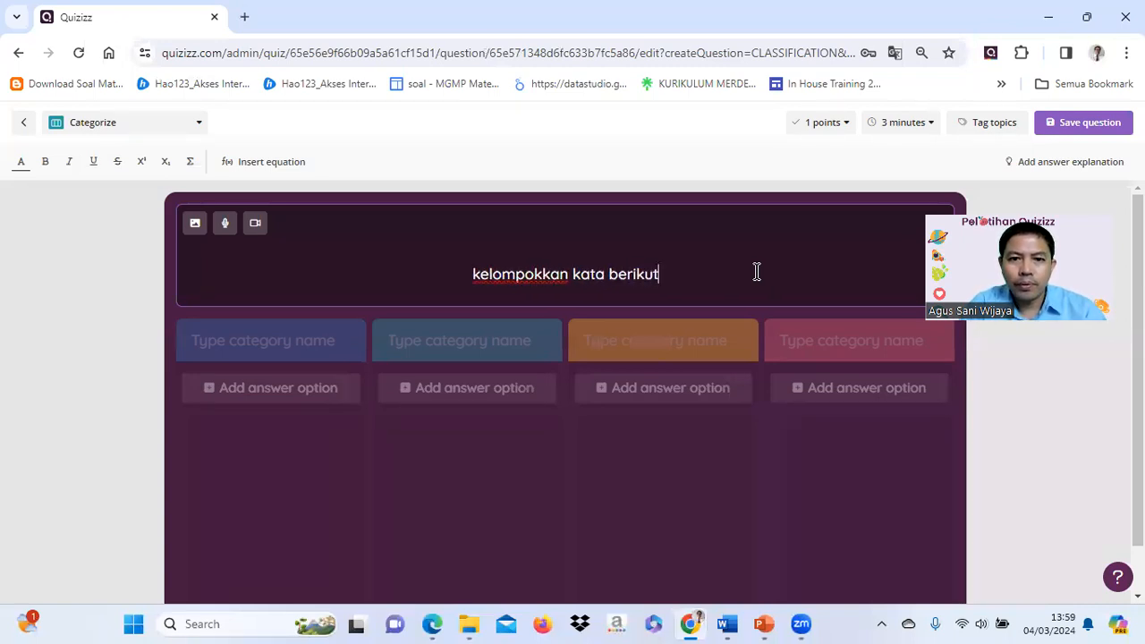
type(" sesuai ")
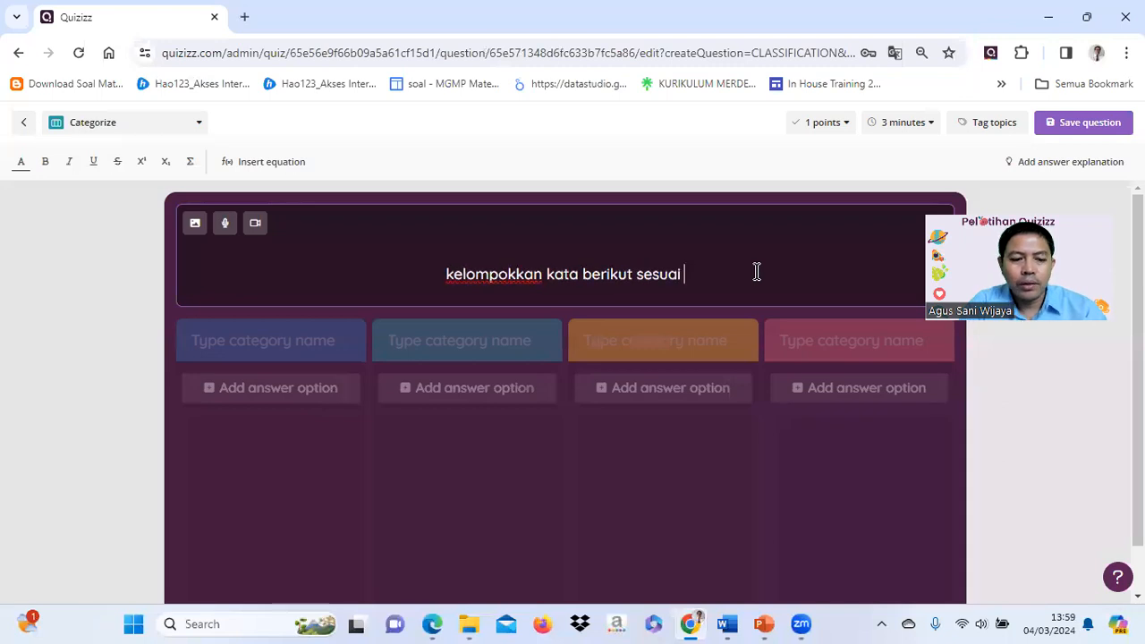
type("dengan ka")
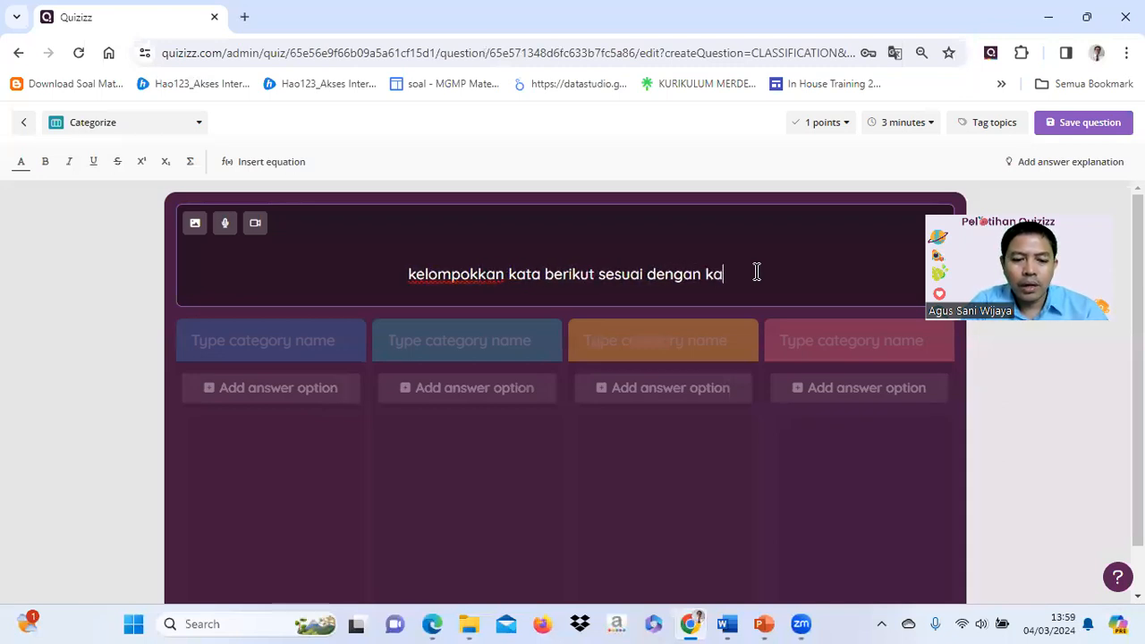
type("tagori")
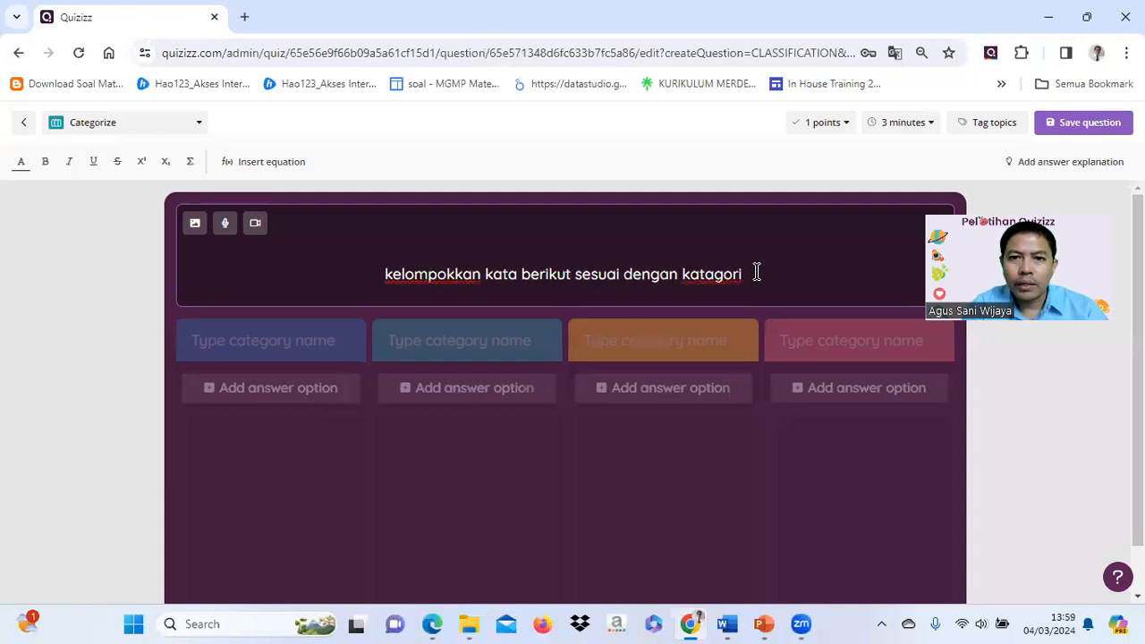
Correct "katagori" to "kategori" in the question text and append "yang benar" at its end.
left_click(714, 282)
key("BackSpace")
type("e")
left_click(760, 269)
type("yang bend")
type("r")
Name the first category "Abiotik" and the second category "Biotik".
left_click(287, 335)
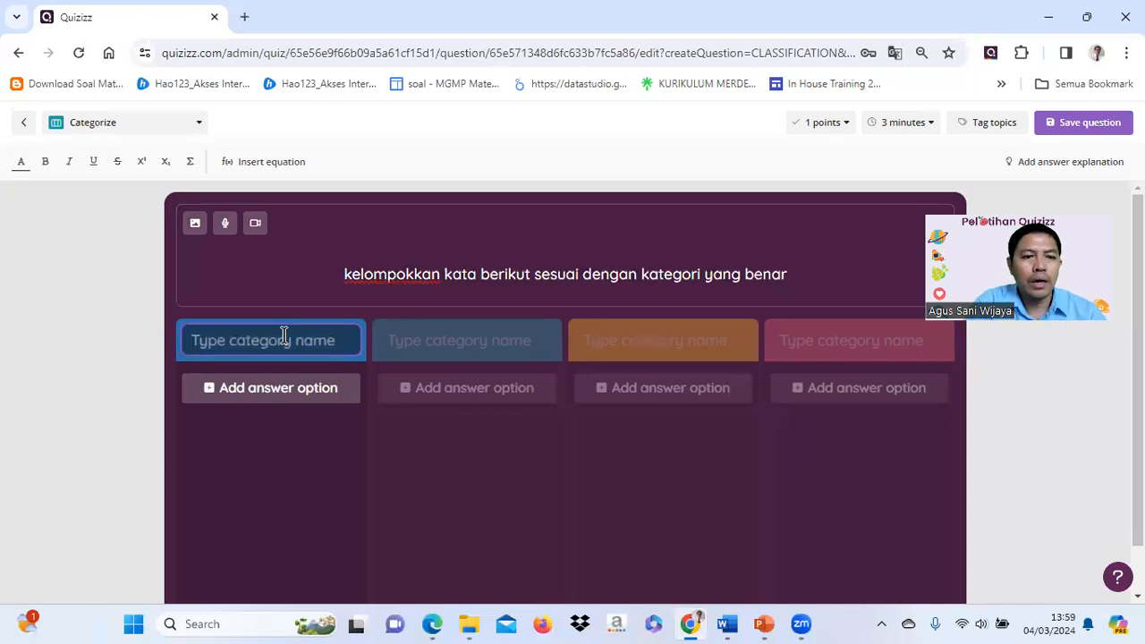
type("Abiotik")
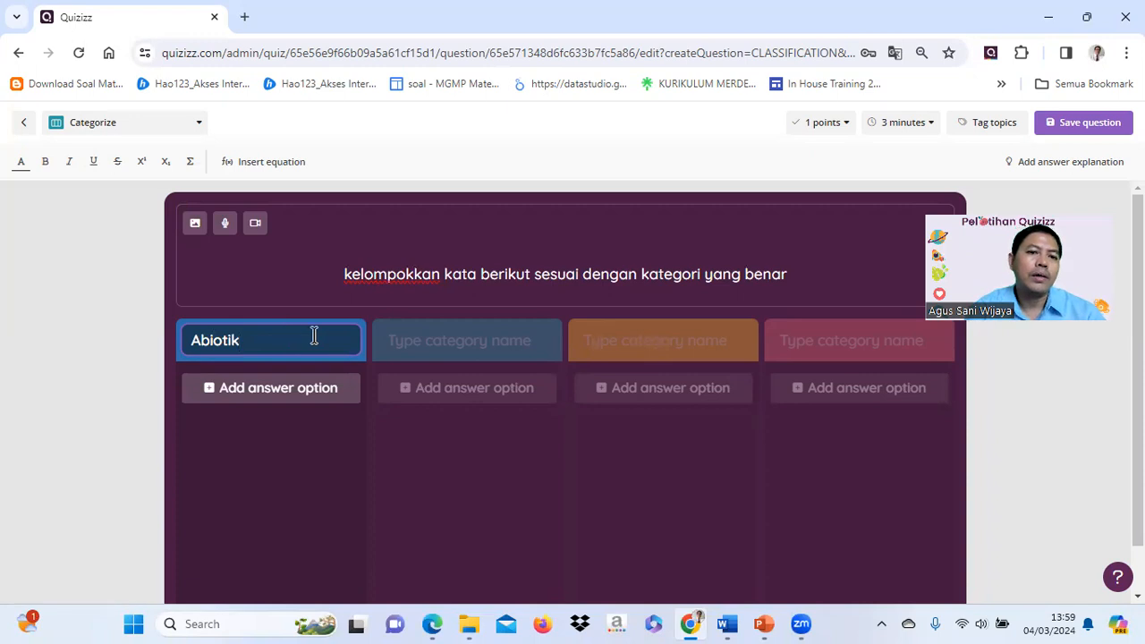
left_click(460, 340)
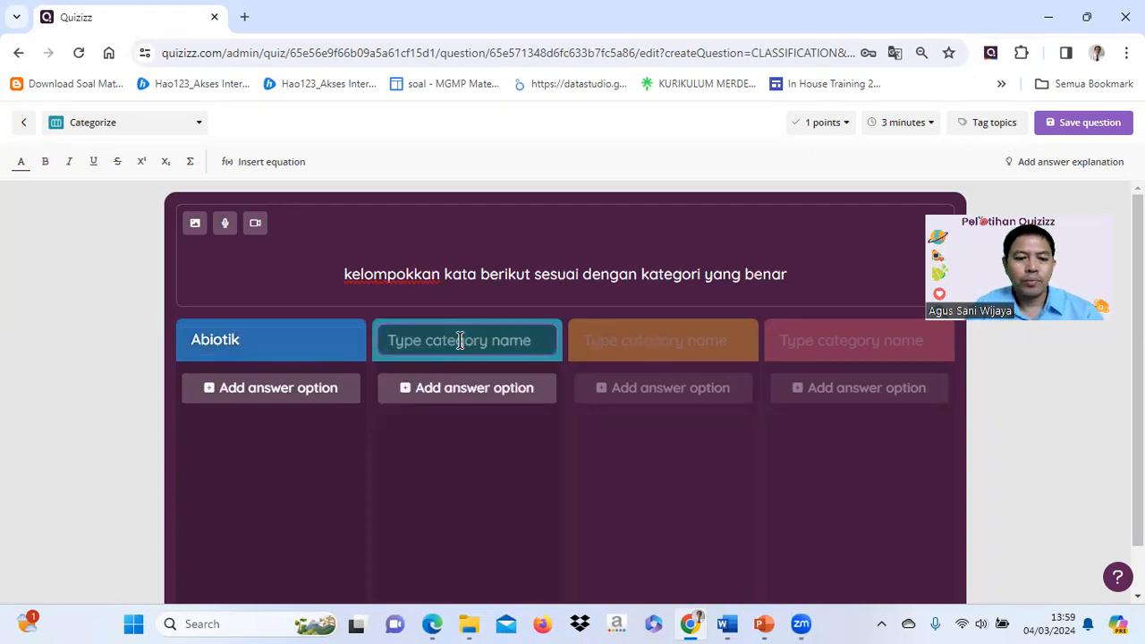
type("Biotik")
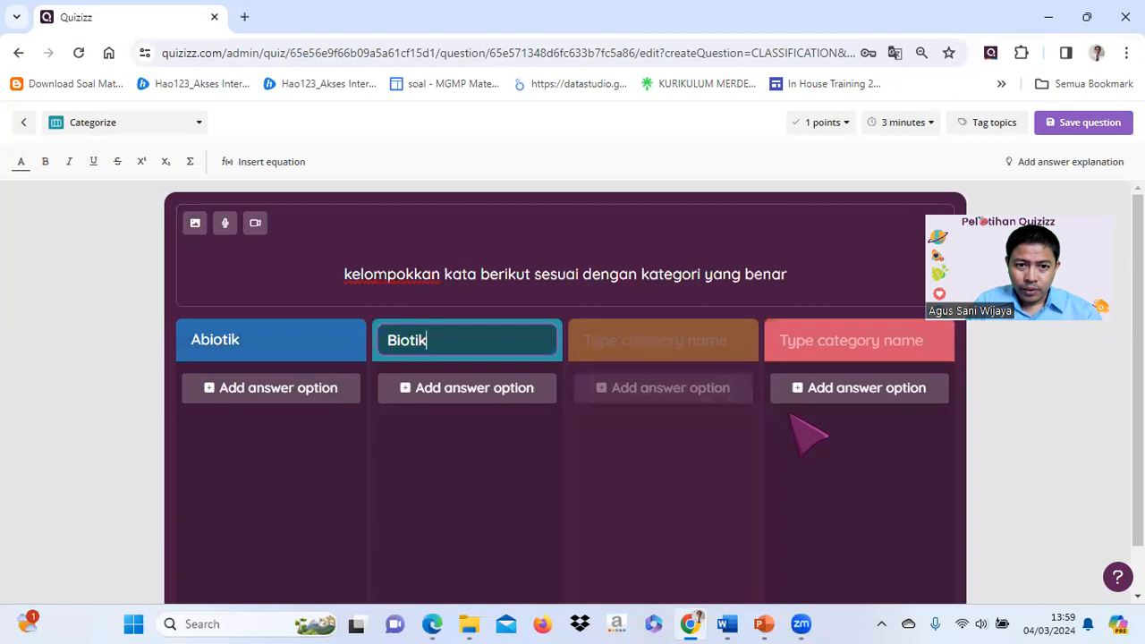
Add the answer options "Tanah", "Air", "Batu" and "udara" to the Abiotik category.
scroll(808, 436, "down", 1)
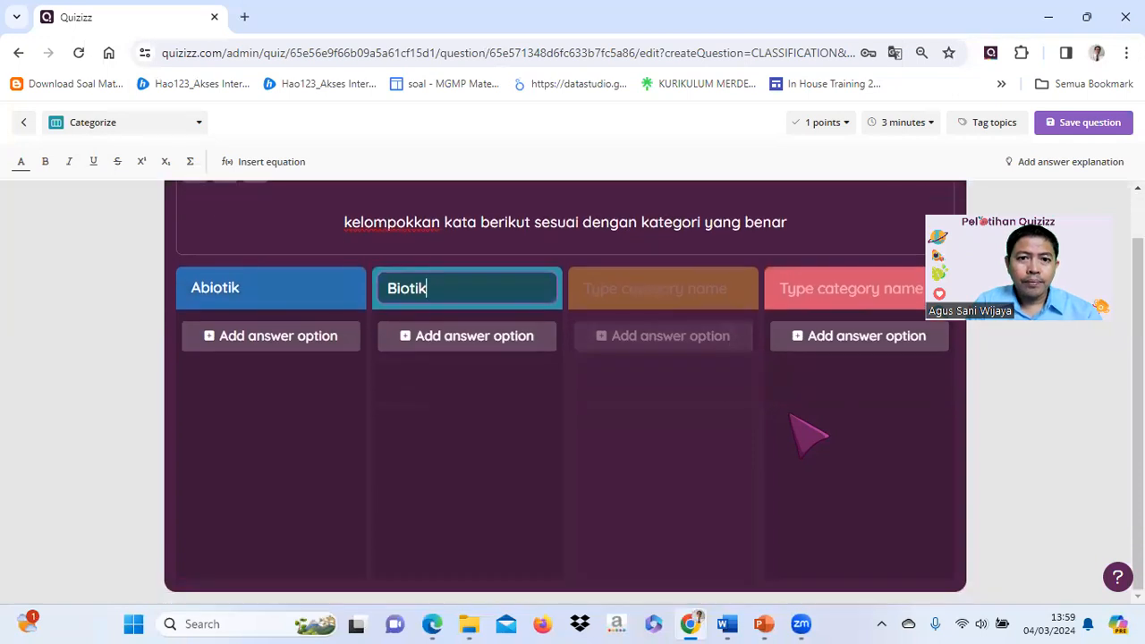
left_click(273, 345)
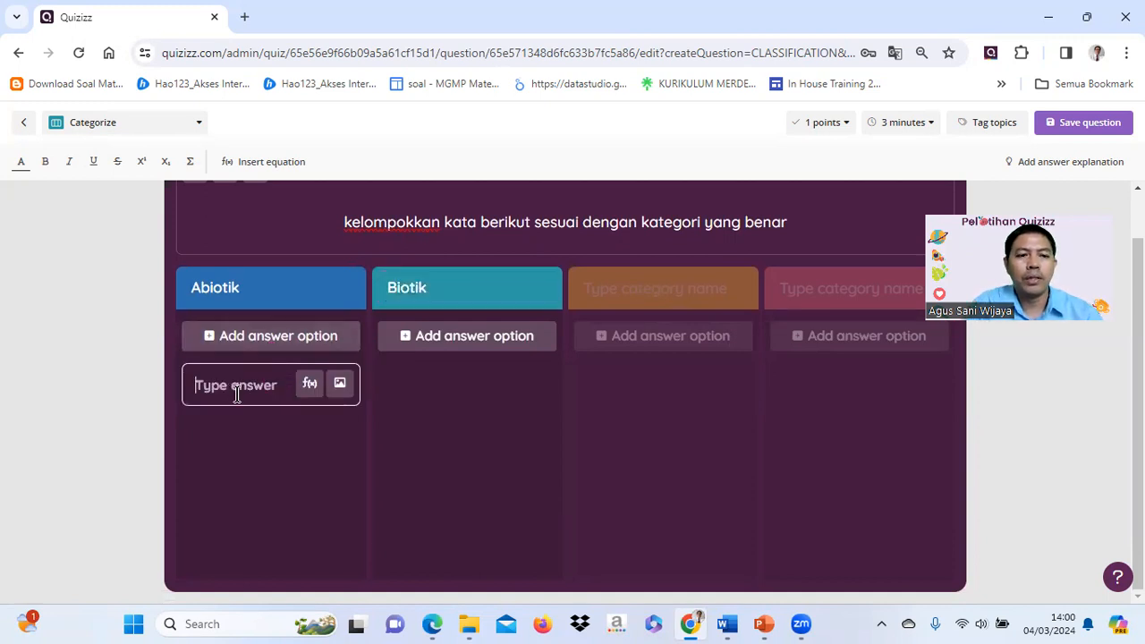
type("Tanah")
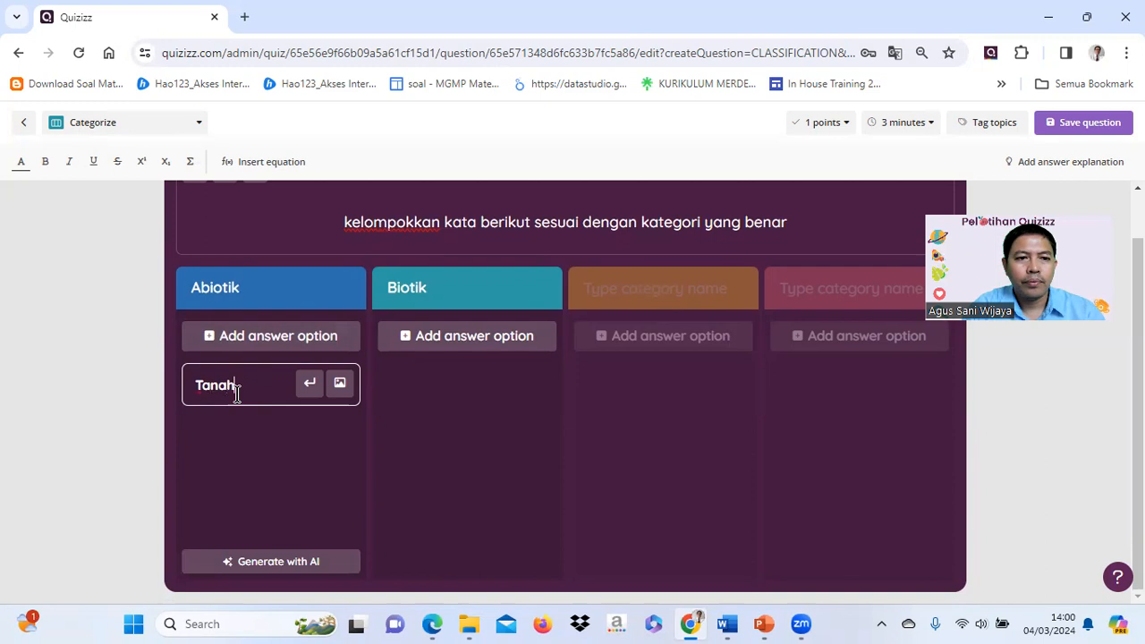
left_click(266, 337)
type("A")
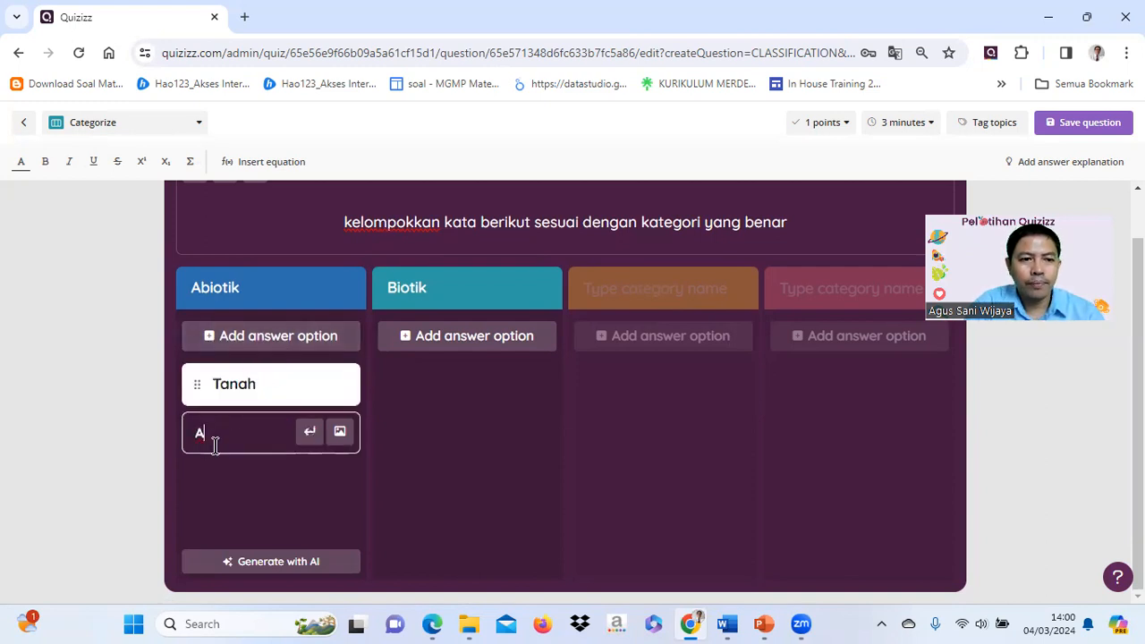
type("ir")
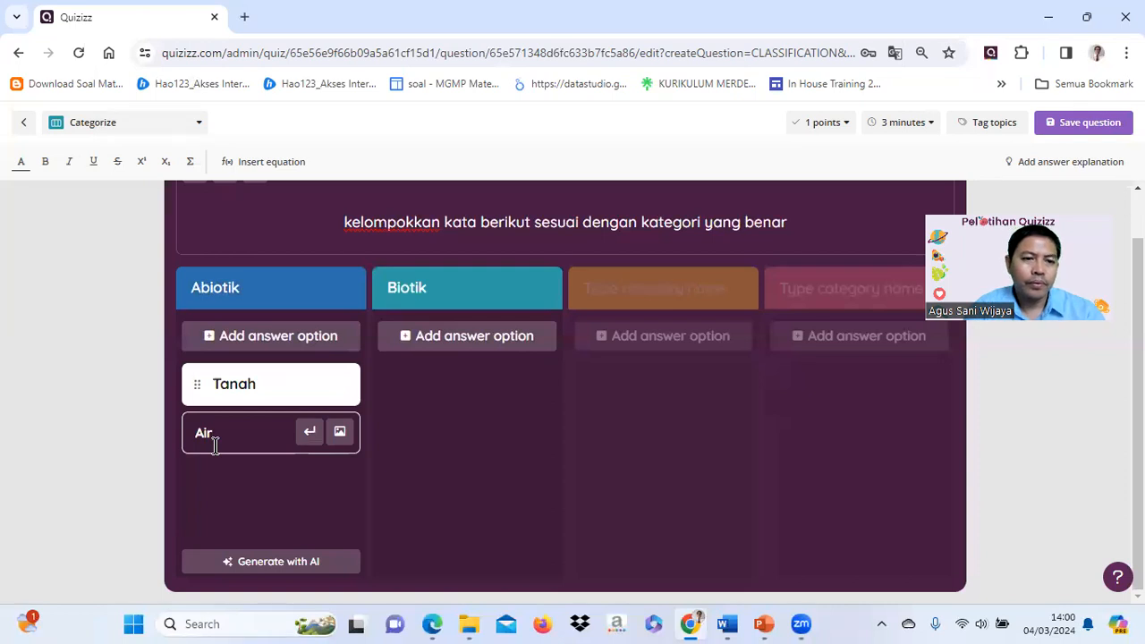
left_click(236, 338)
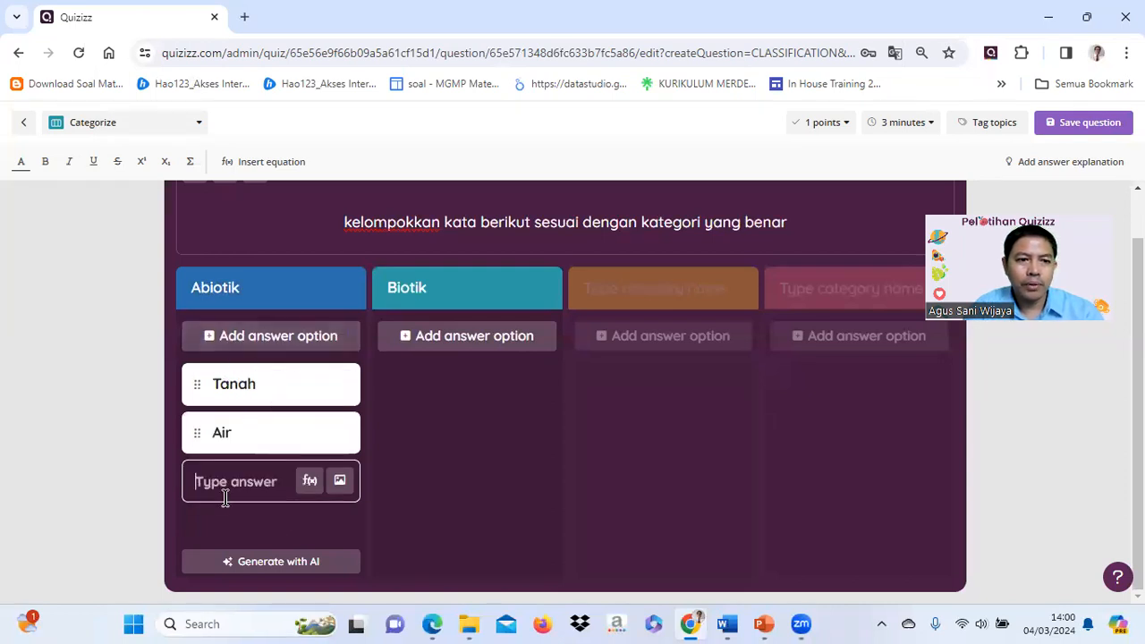
type("Batu")
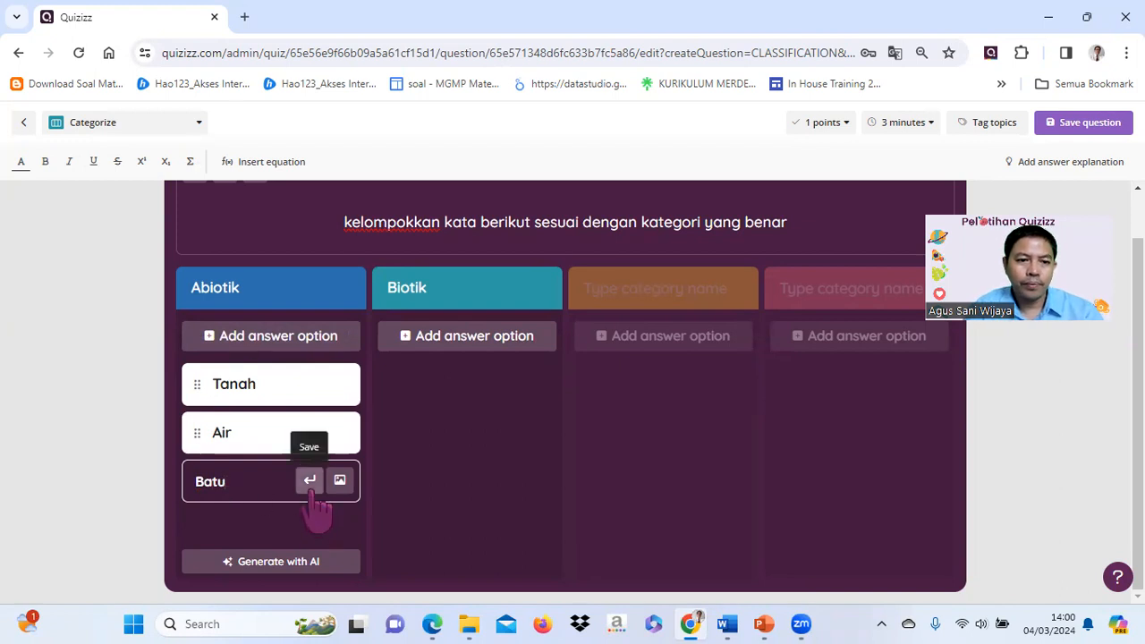
left_click(241, 349)
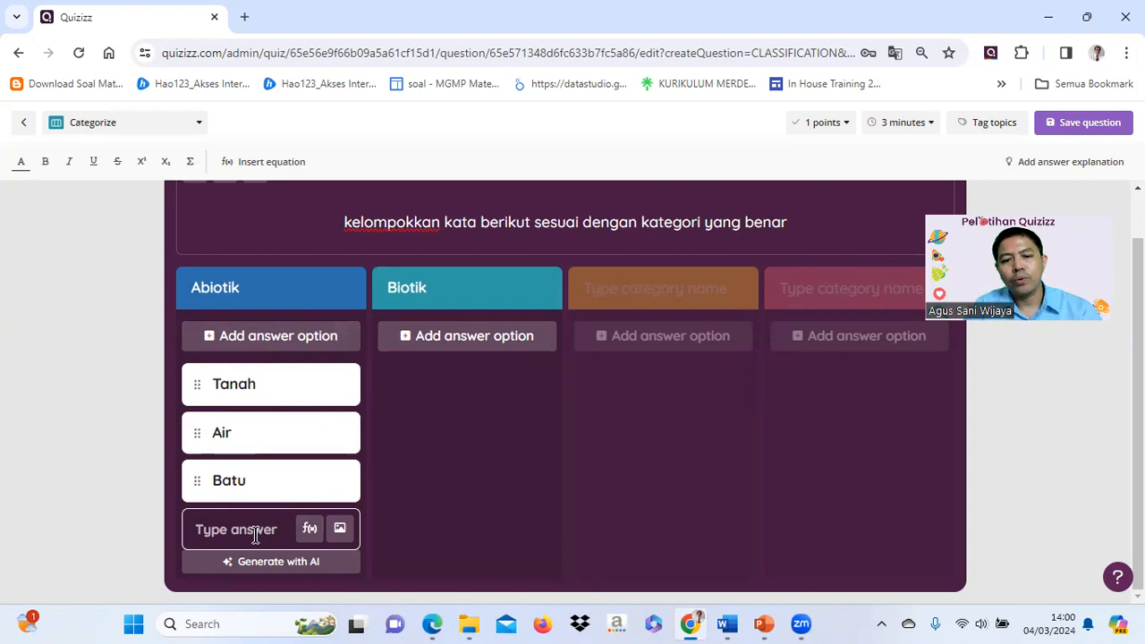
type("udara")
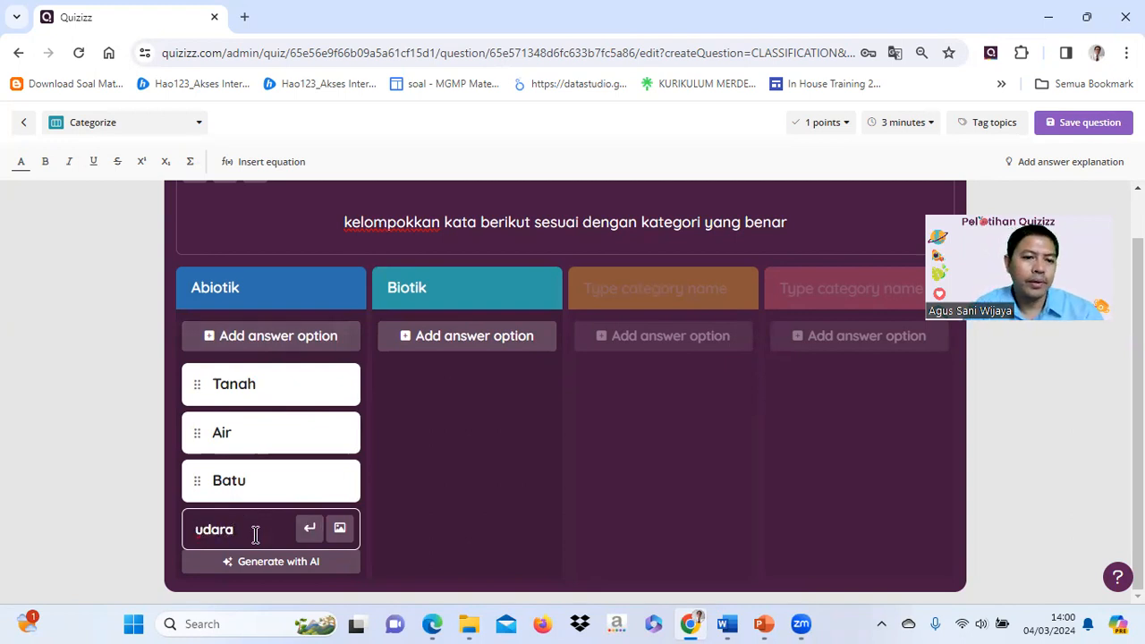
left_click(309, 528)
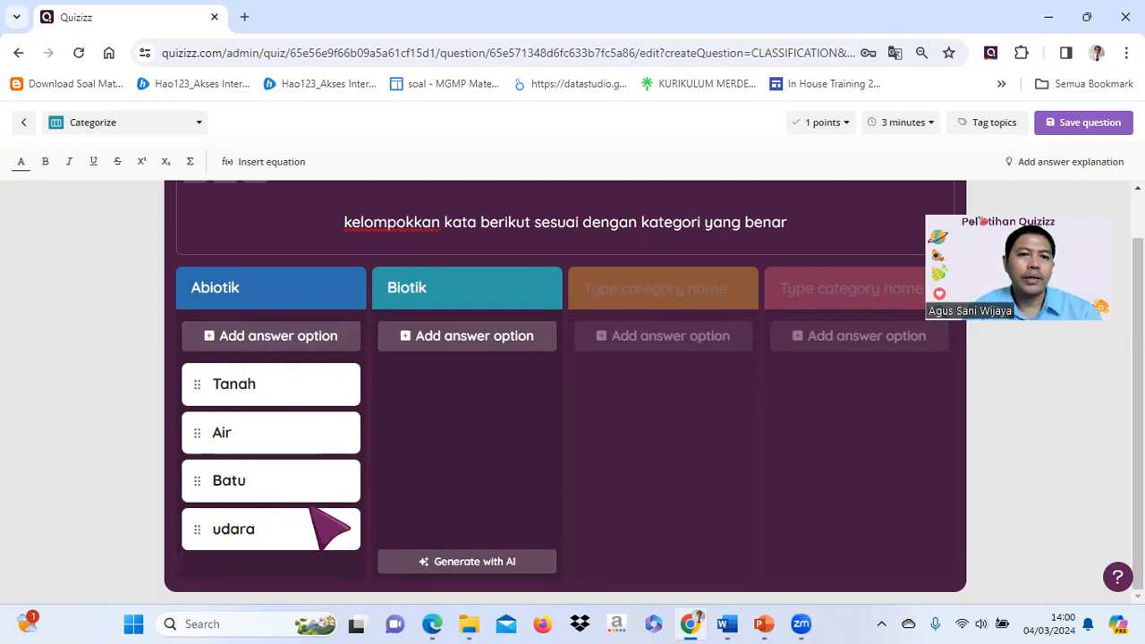
Add "hewan" as the first answer option of the Biotik category.
left_click(494, 349)
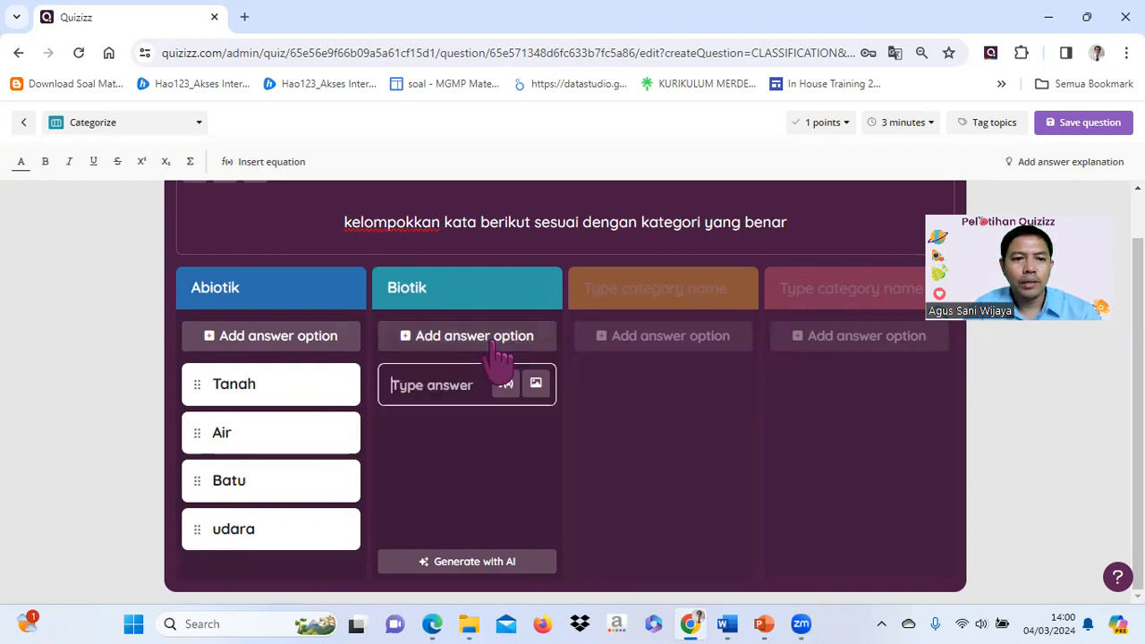
type("h")
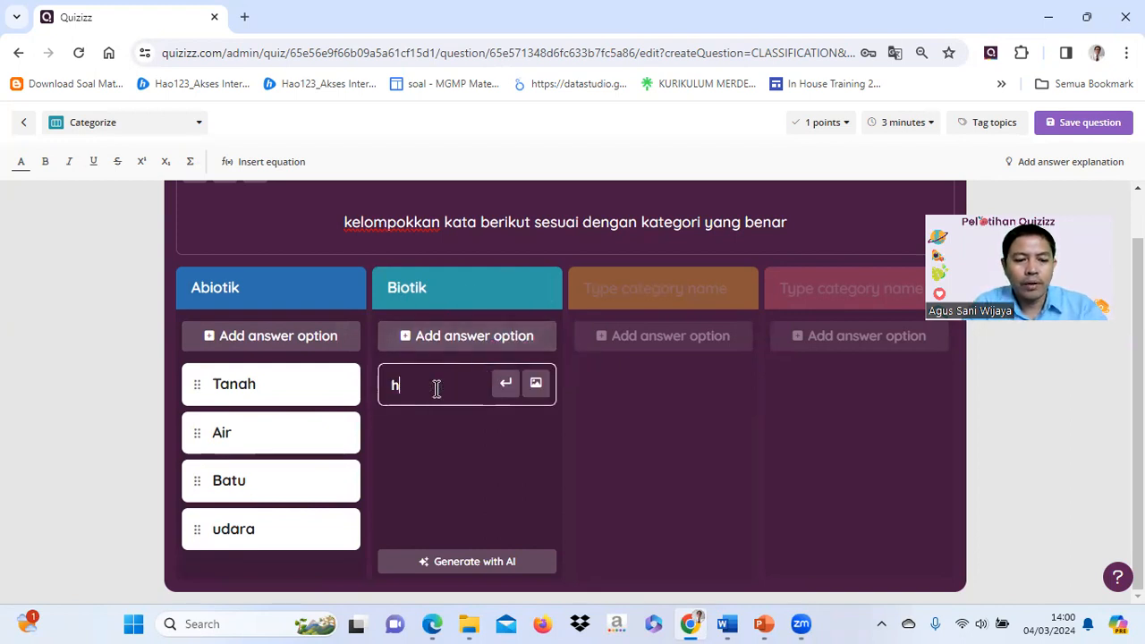
type("ewan")
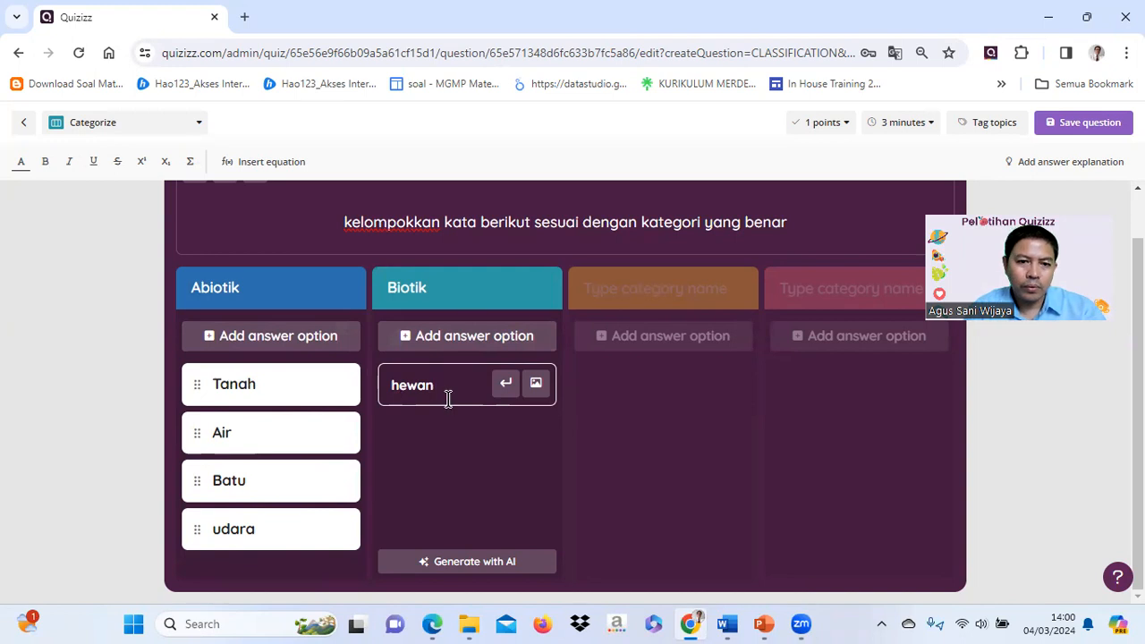
key("Return")
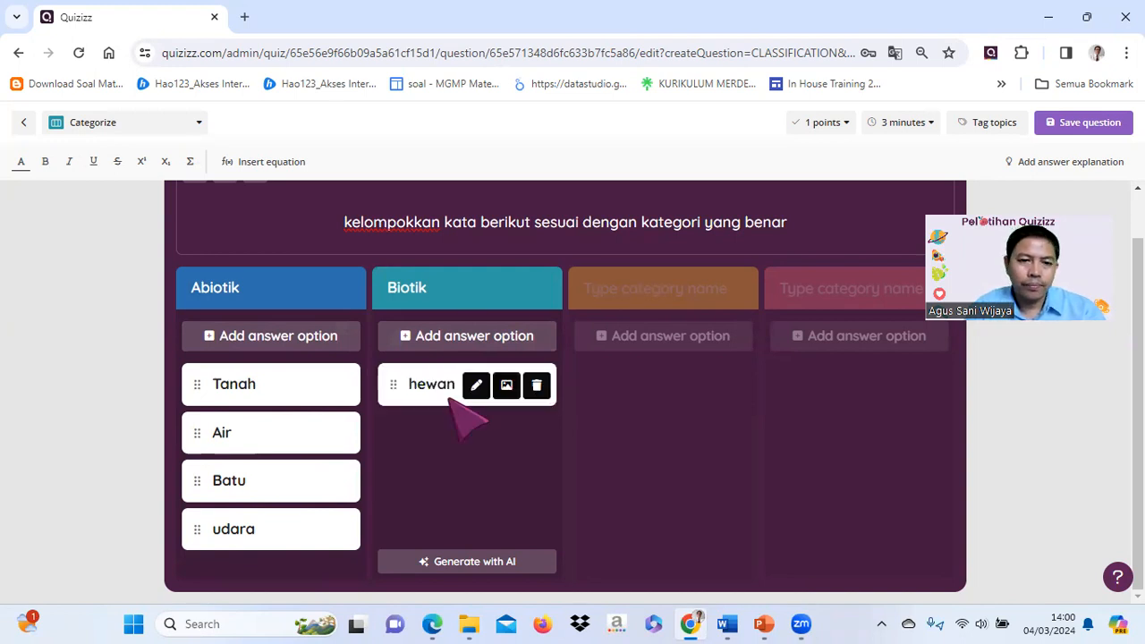
Add "tumbuhan" as the second answer option of the Biotik category and save the question.
left_click(412, 345)
type("tumb")
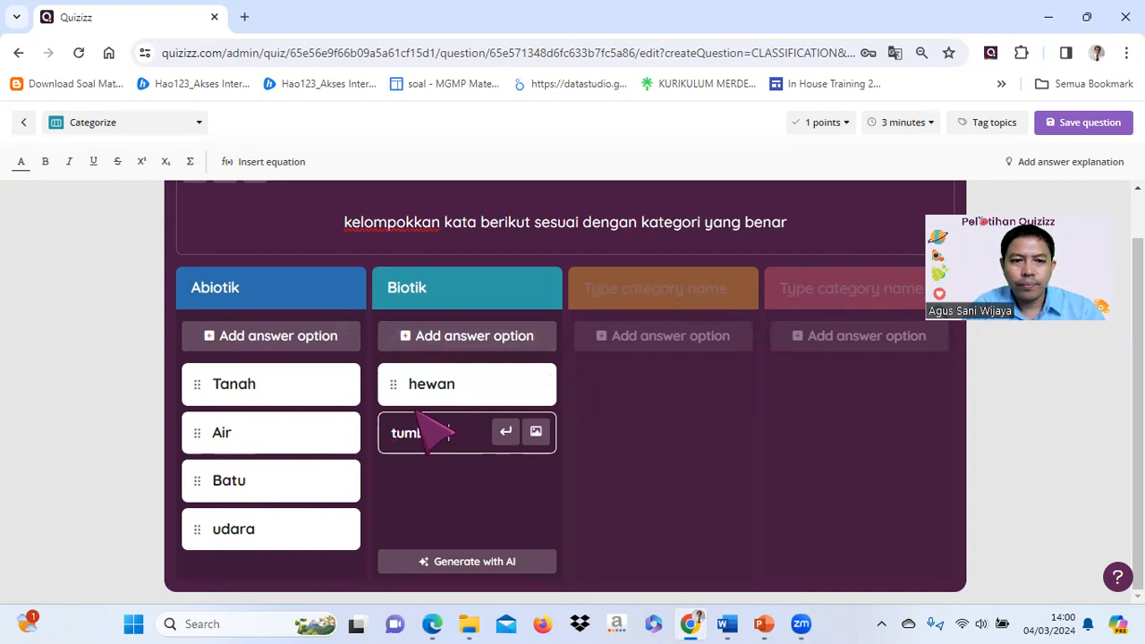
key("Return")
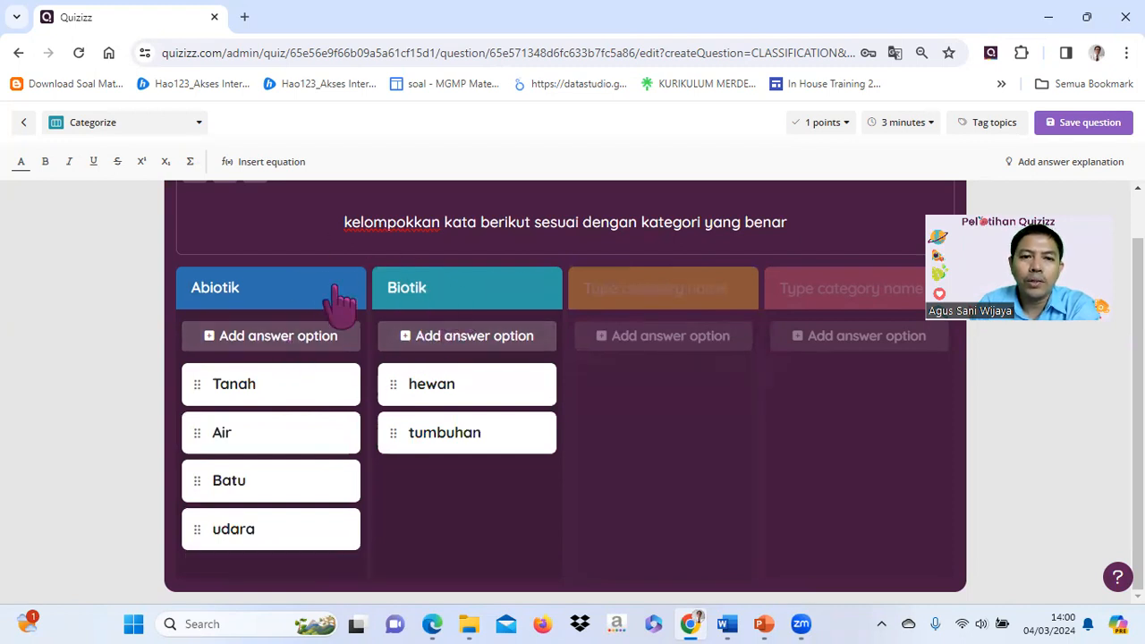
left_click(1083, 125)
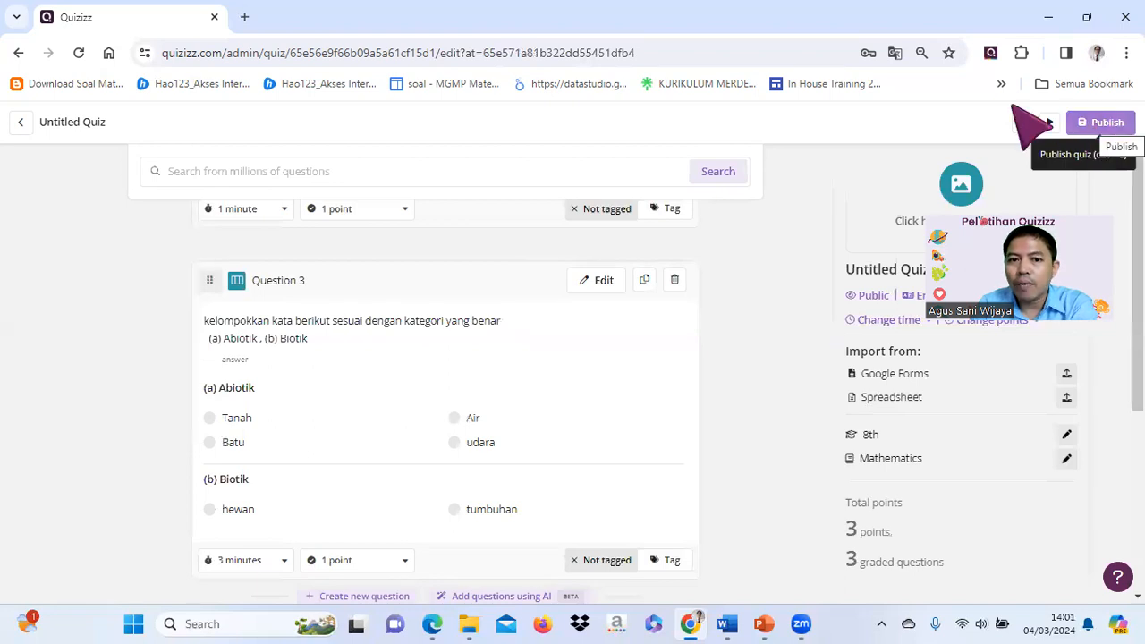
Start publishing the quiz and name it "Contoh pembuatan soal".
left_click(1105, 122)
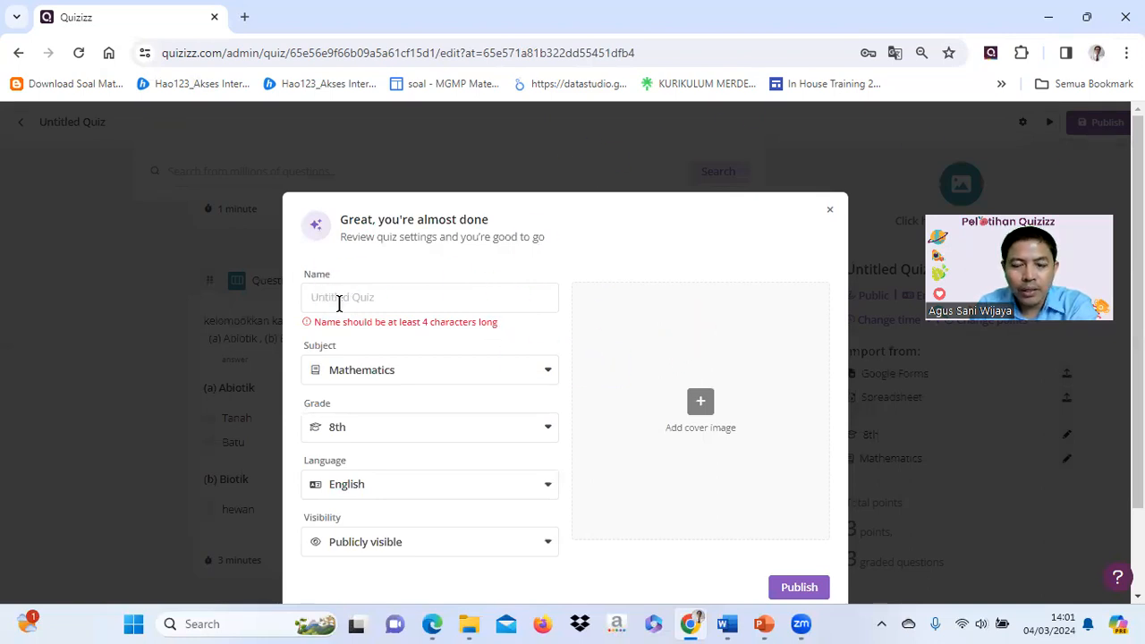
left_click(367, 301)
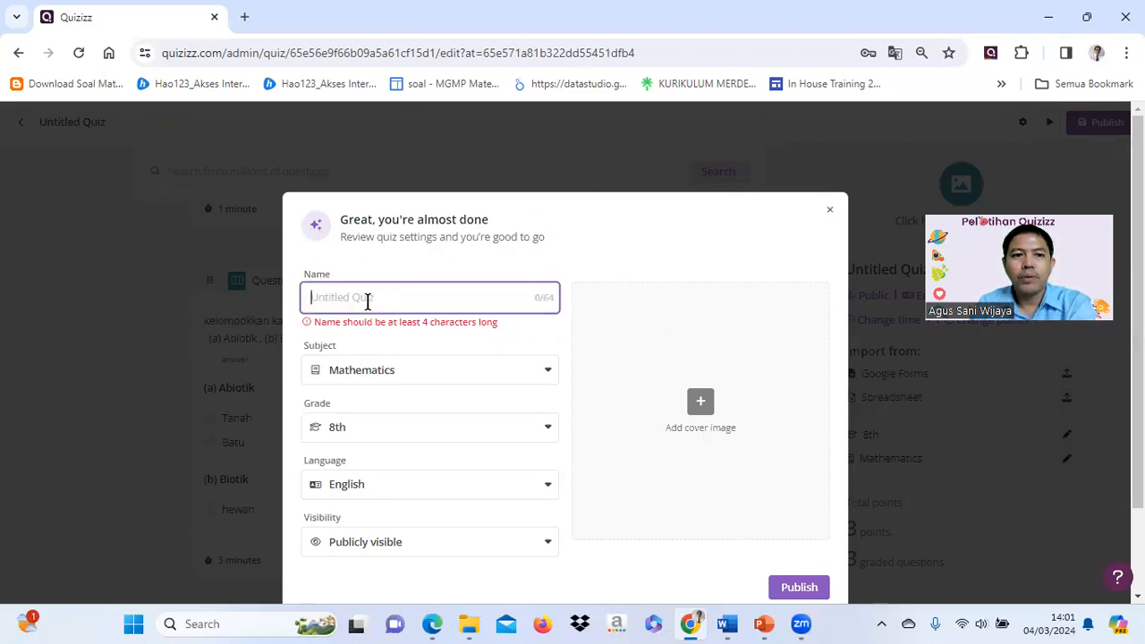
type("Con")
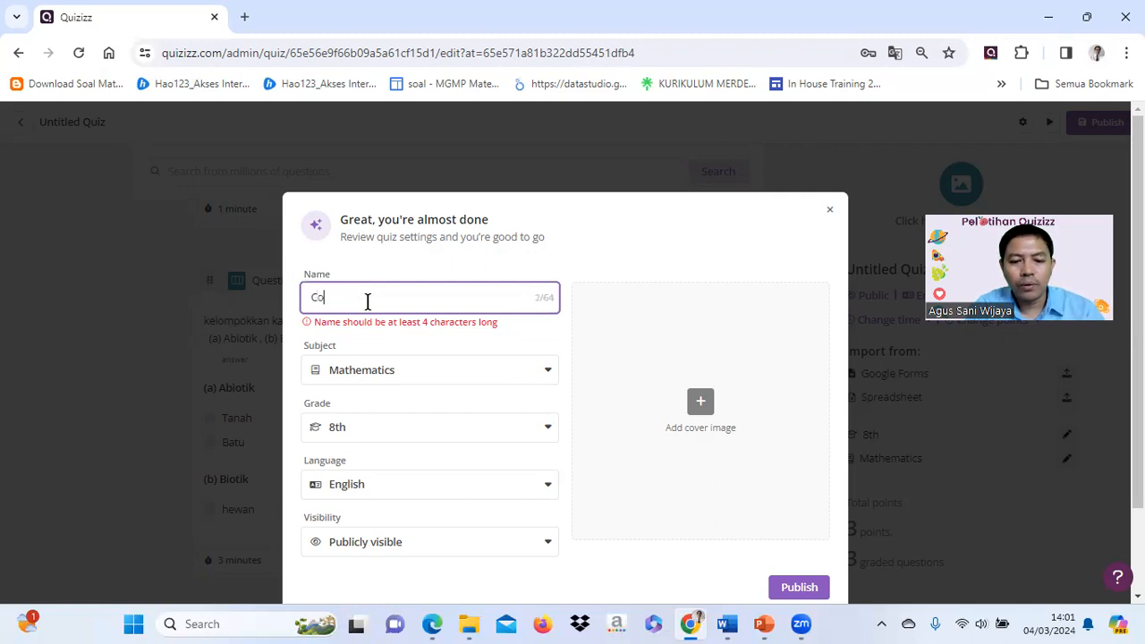
type("toh pembuatan soal")
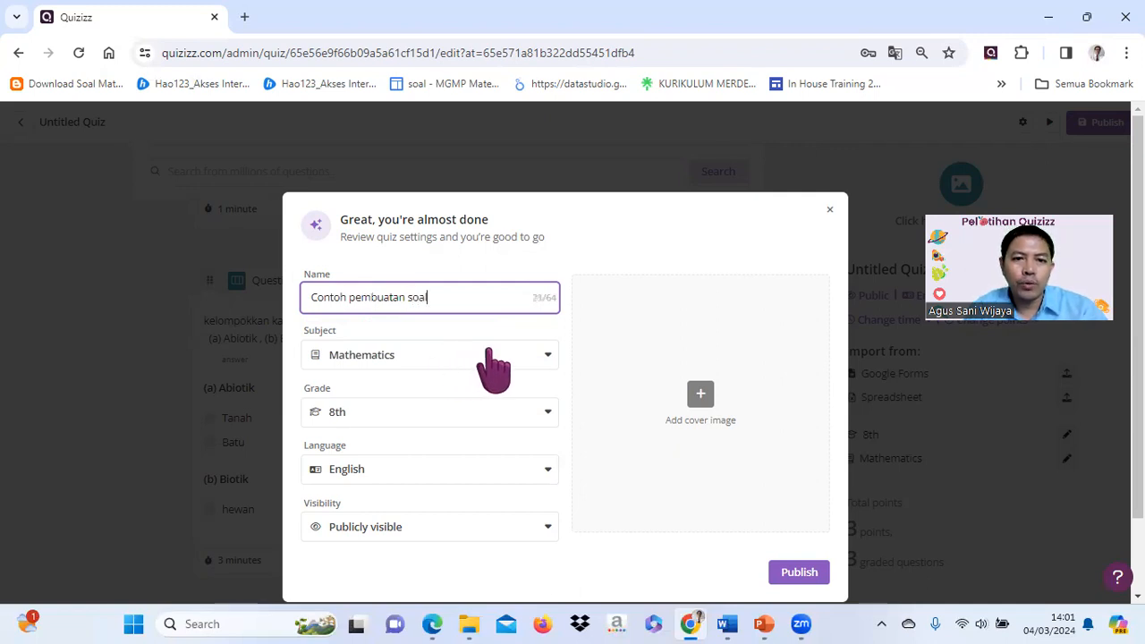
Set the quiz subject to Biology.
left_click(491, 354)
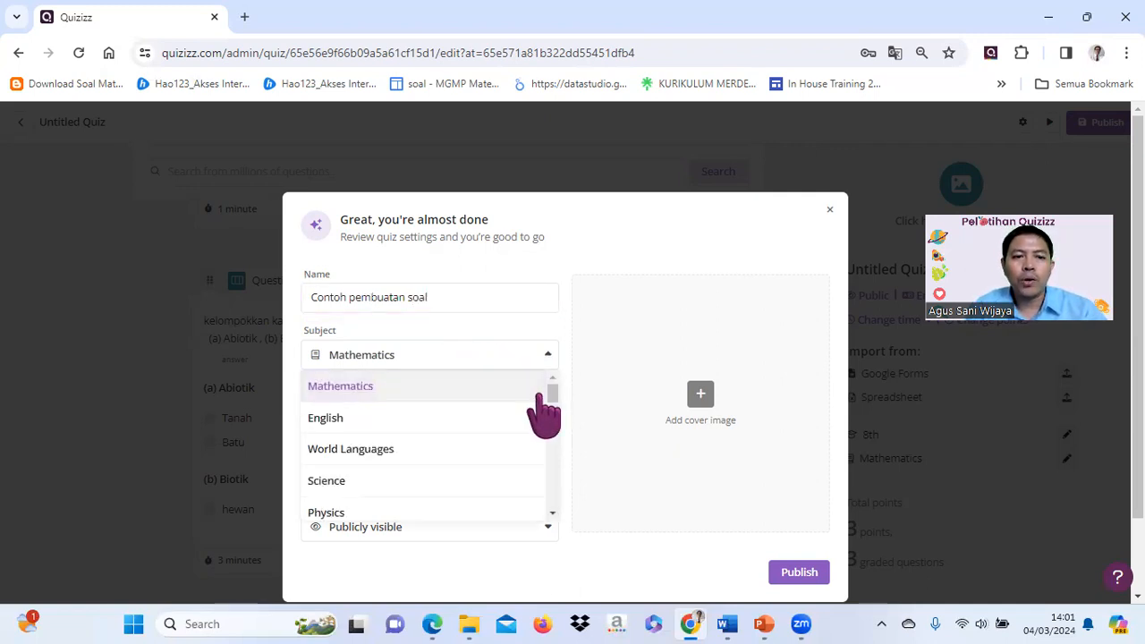
left_click_drag(549, 388, 549, 404)
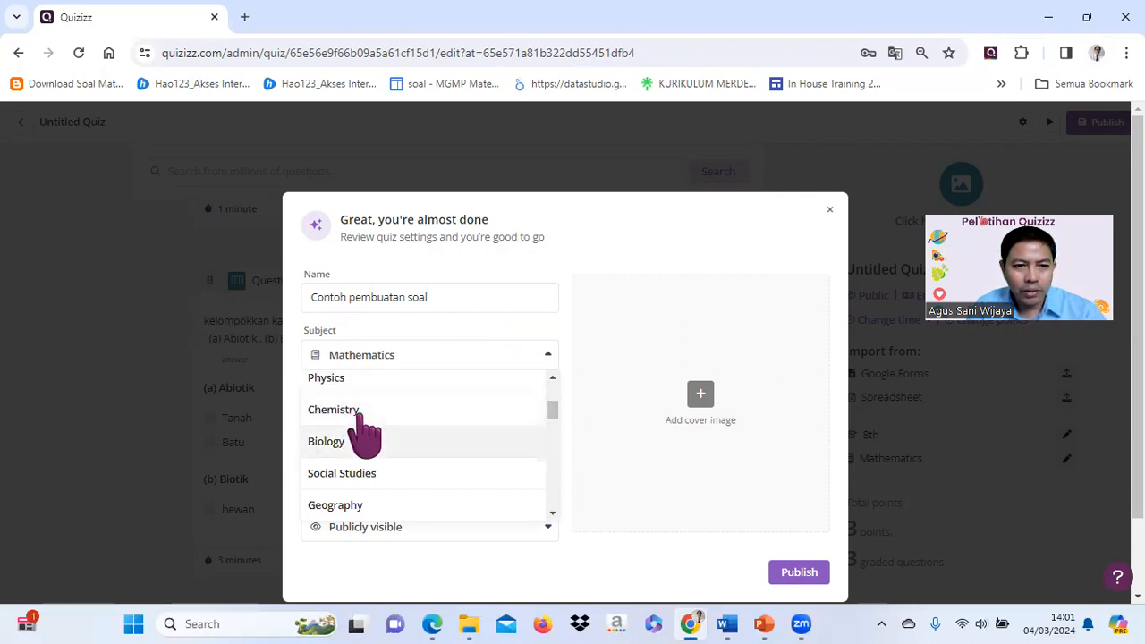
left_click(358, 441)
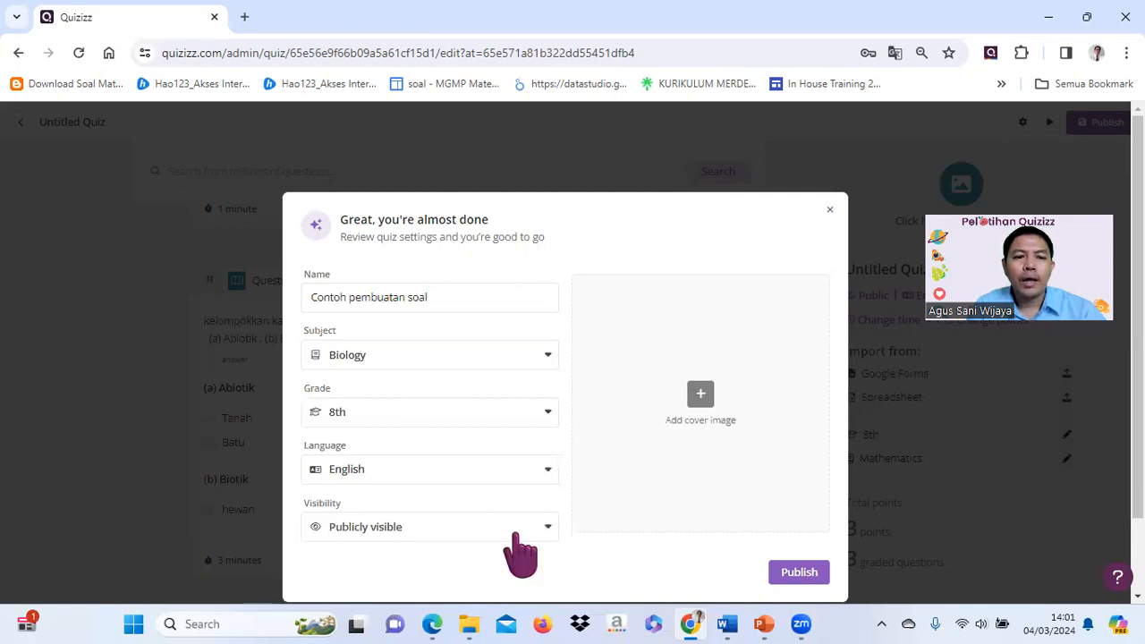
Set the quiz visibility to Restricted and publish the quiz.
left_click(545, 530)
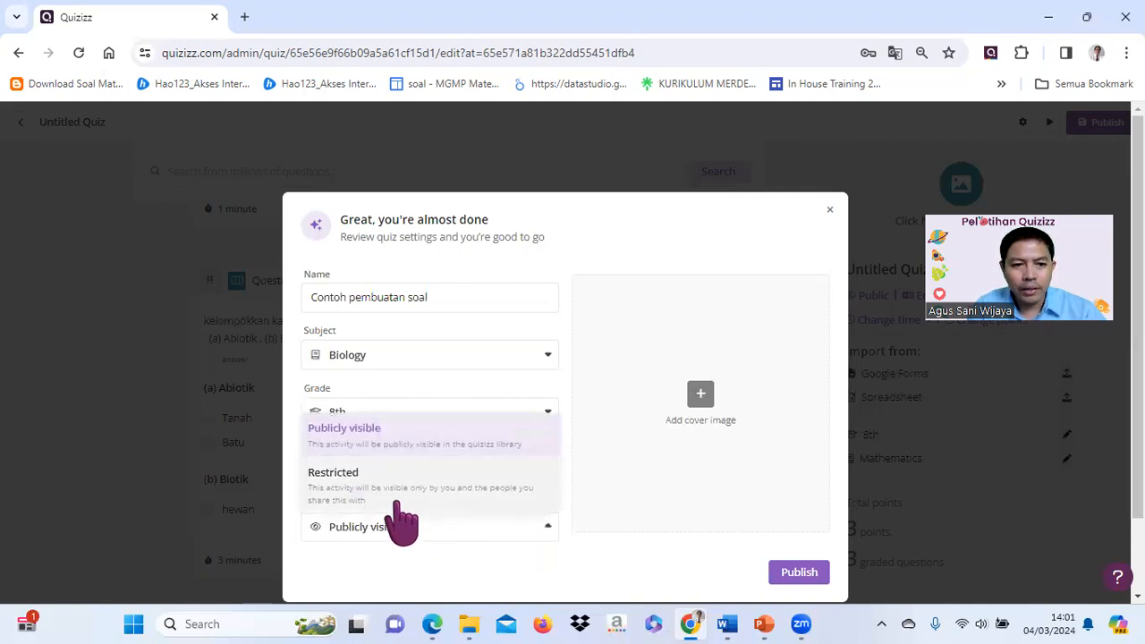
left_click(358, 498)
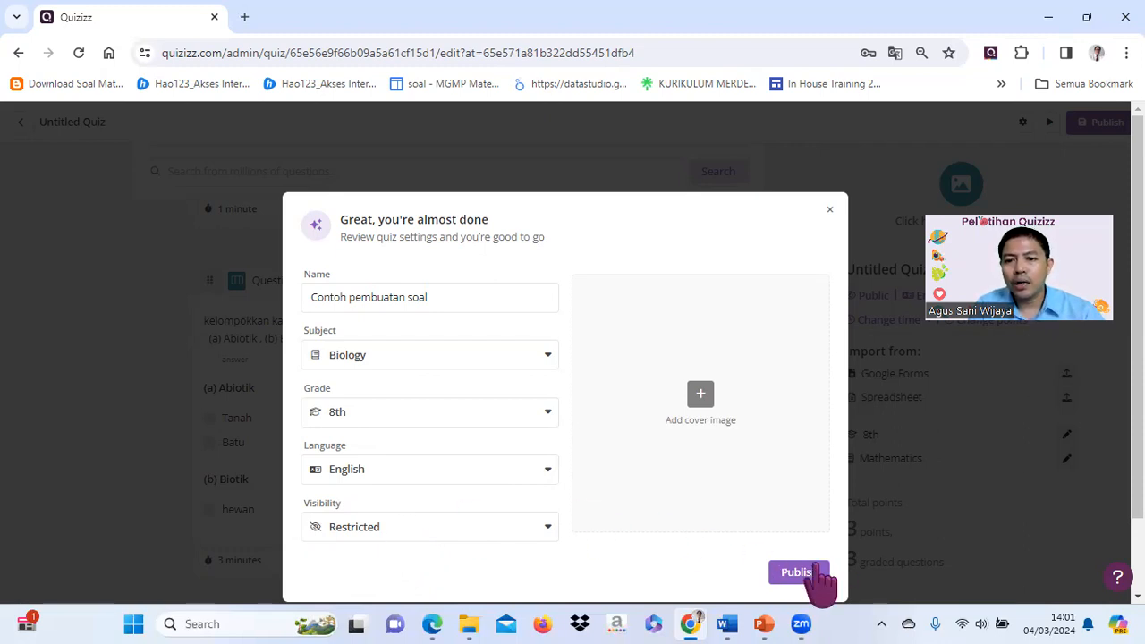
left_click(796, 573)
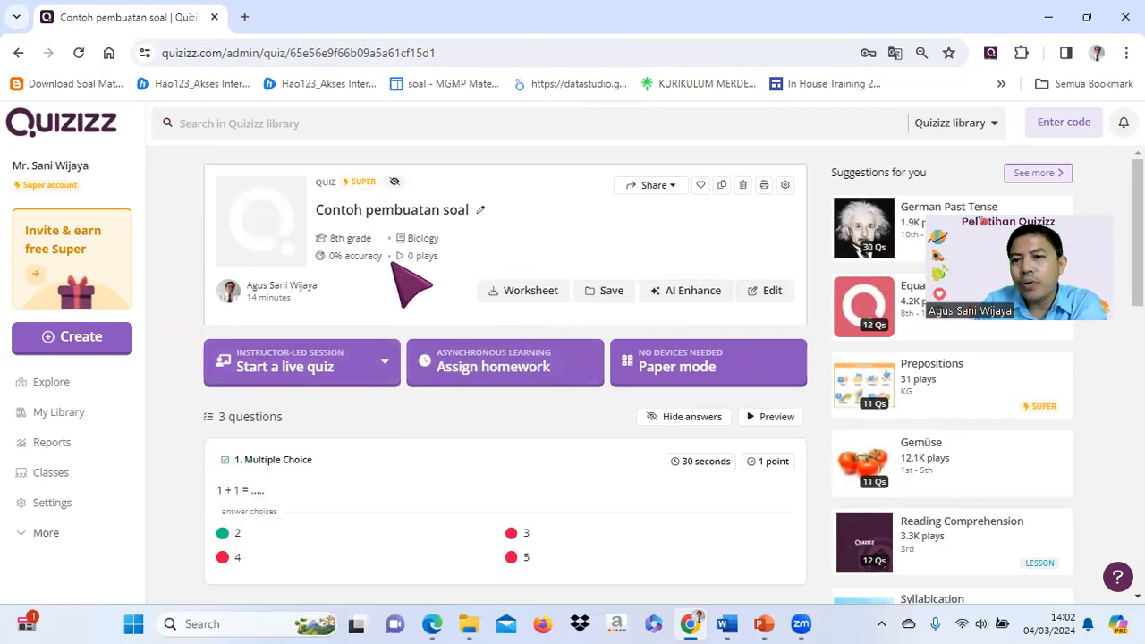
Review the Multiple Choice, Fill in the Blank and Categorize questions of the published quiz.
scroll(407, 285, "down", 4)
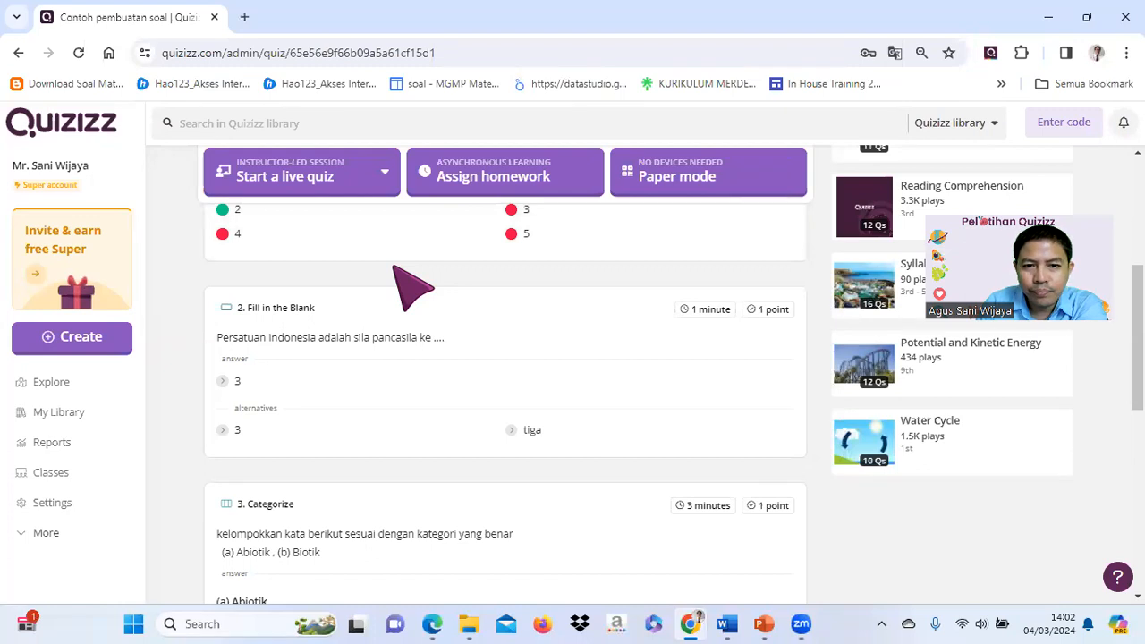
scroll(549, 427, "up", 2)
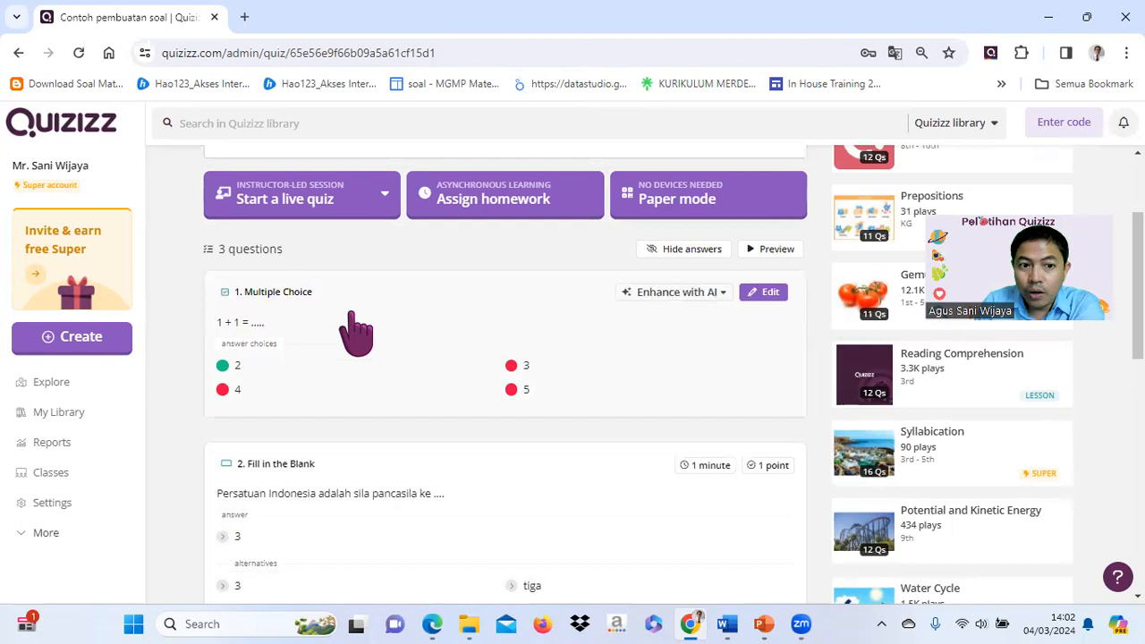
scroll(528, 371, "down", 2)
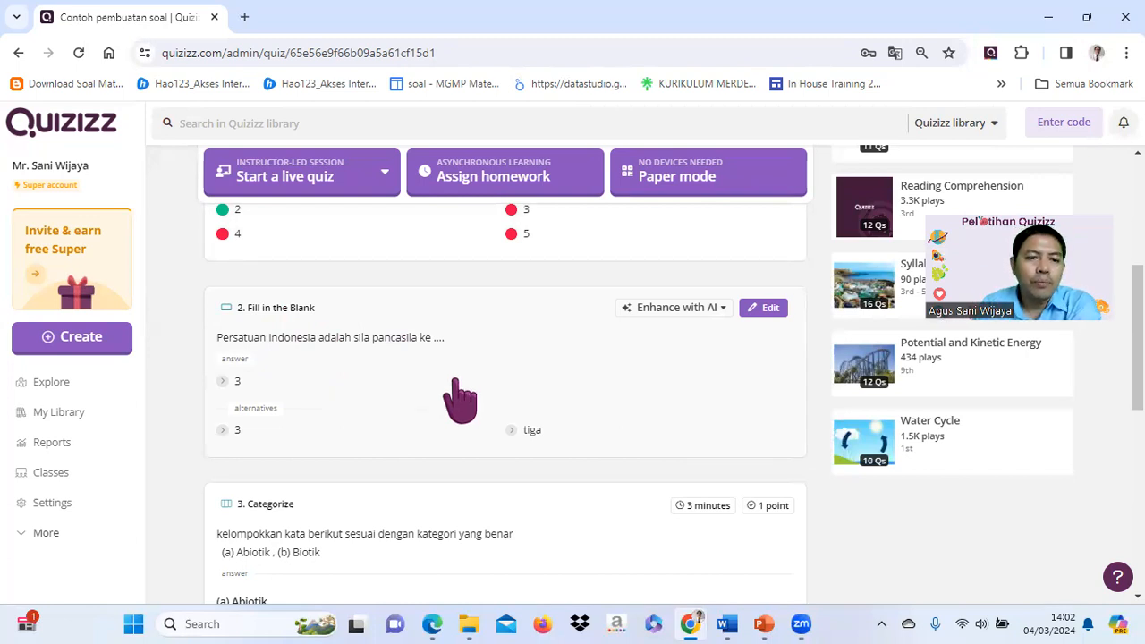
scroll(463, 393, "down", 3)
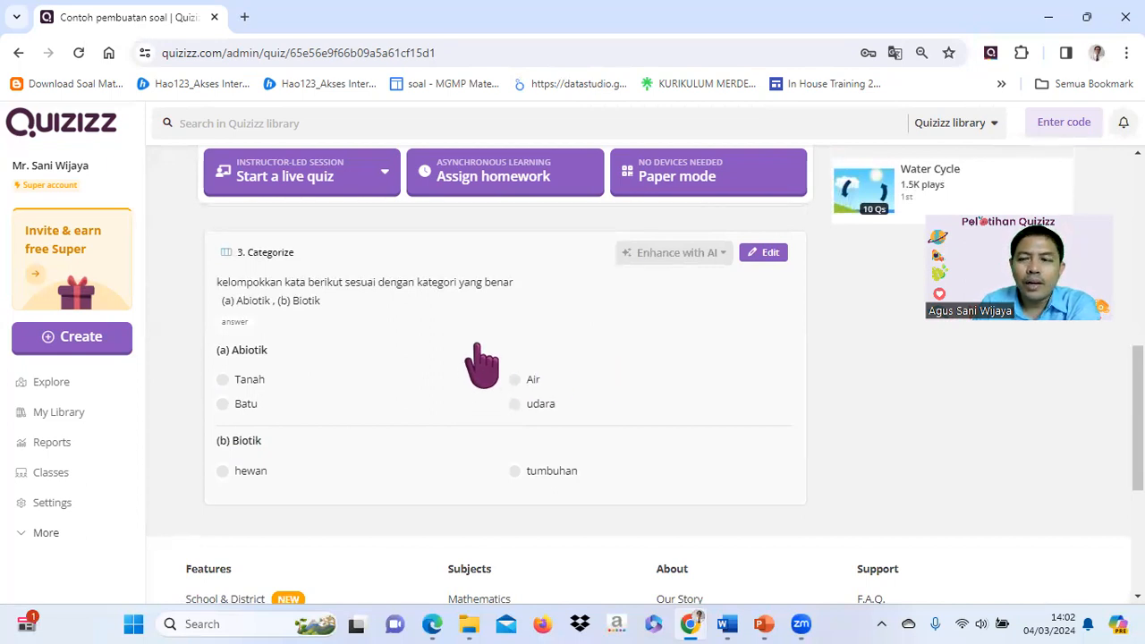
scroll(482, 362, "up", 1)
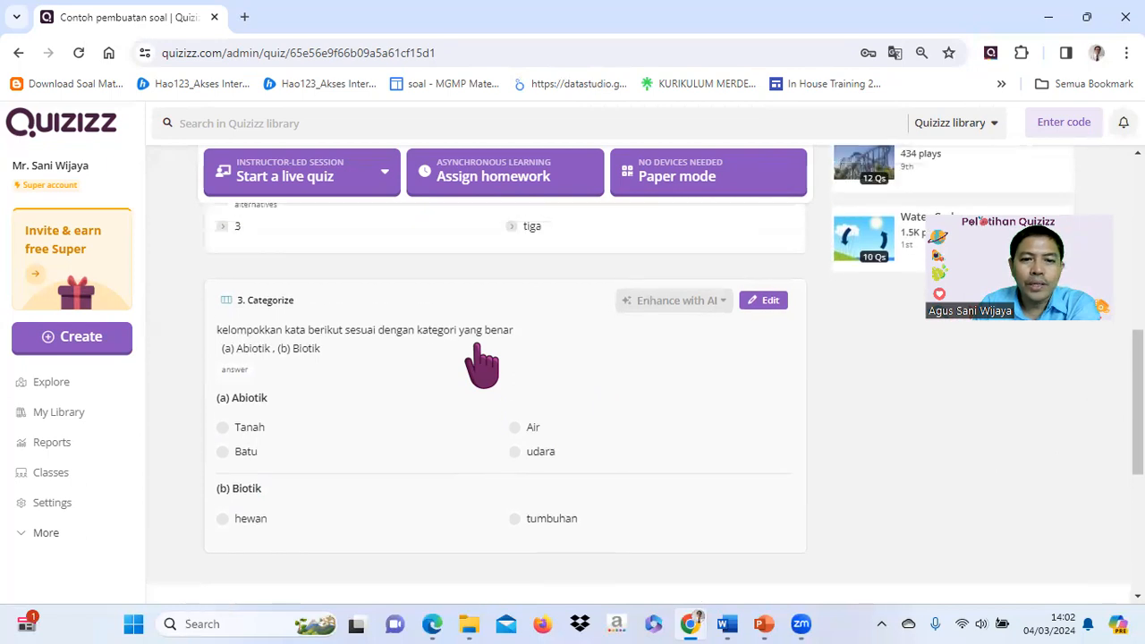
scroll(478, 360, "down", 3)
scroll(474, 344, "up", 4)
scroll(476, 344, "down", 1)
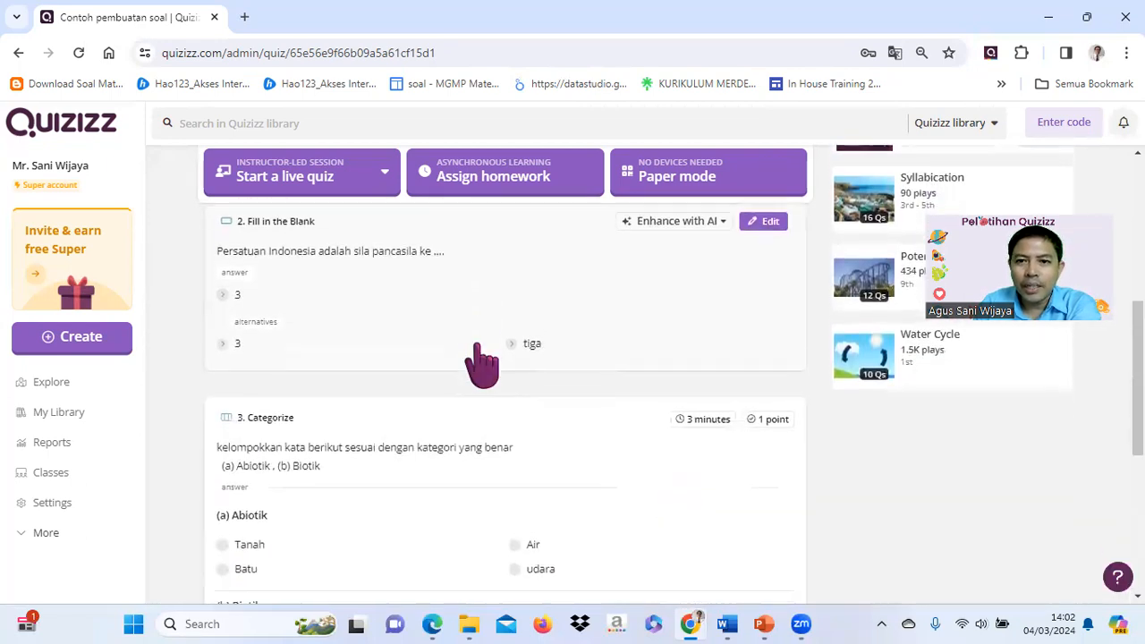
scroll(477, 344, "up", 3)
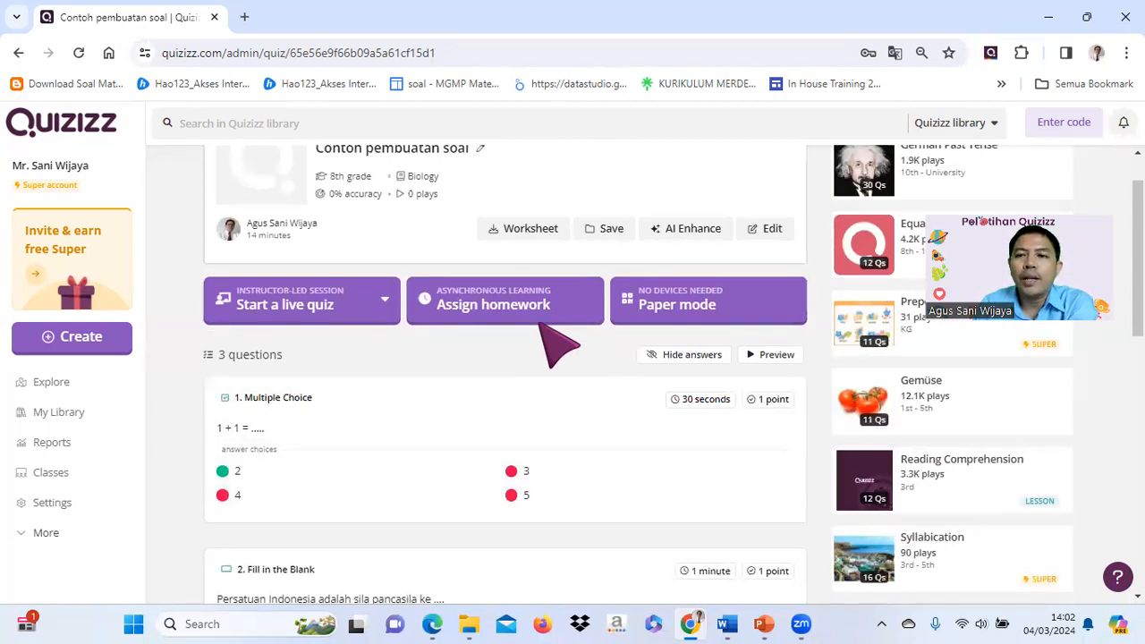
Start a preview game of the quiz, answering the addition question with 2 and the Pancasila question with "TIGA".
left_click(776, 358)
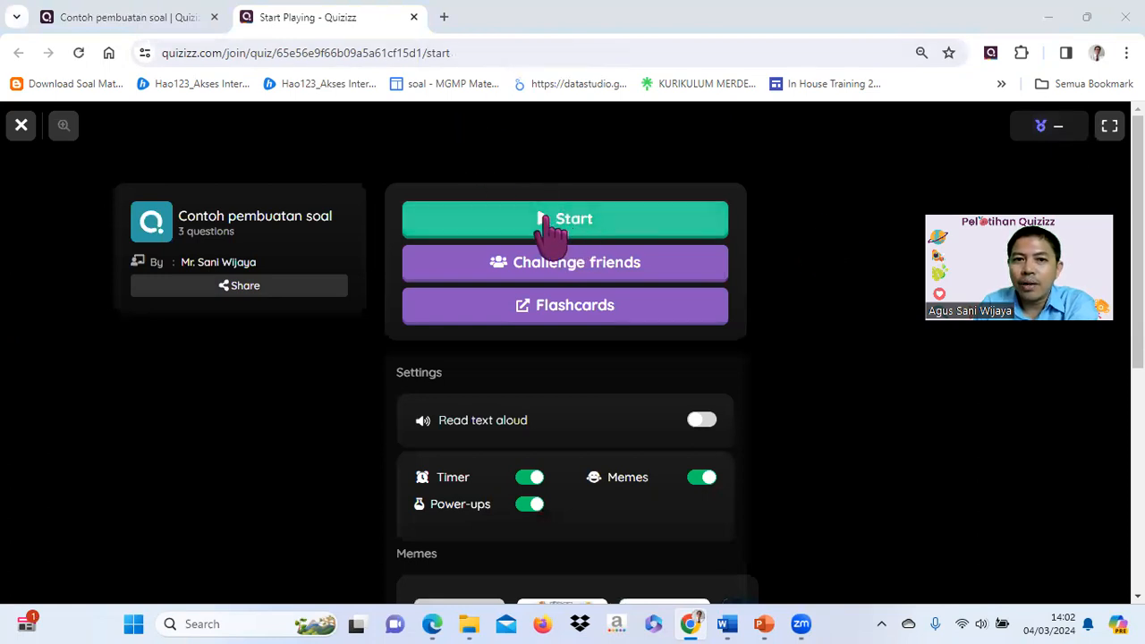
left_click(567, 237)
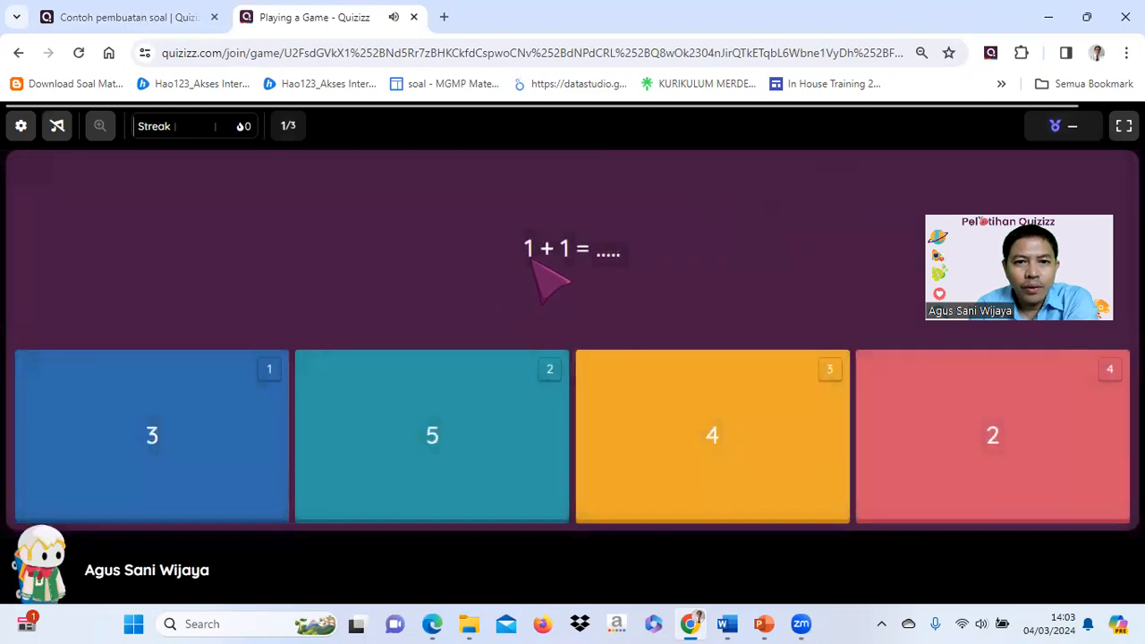
left_click(1000, 474)
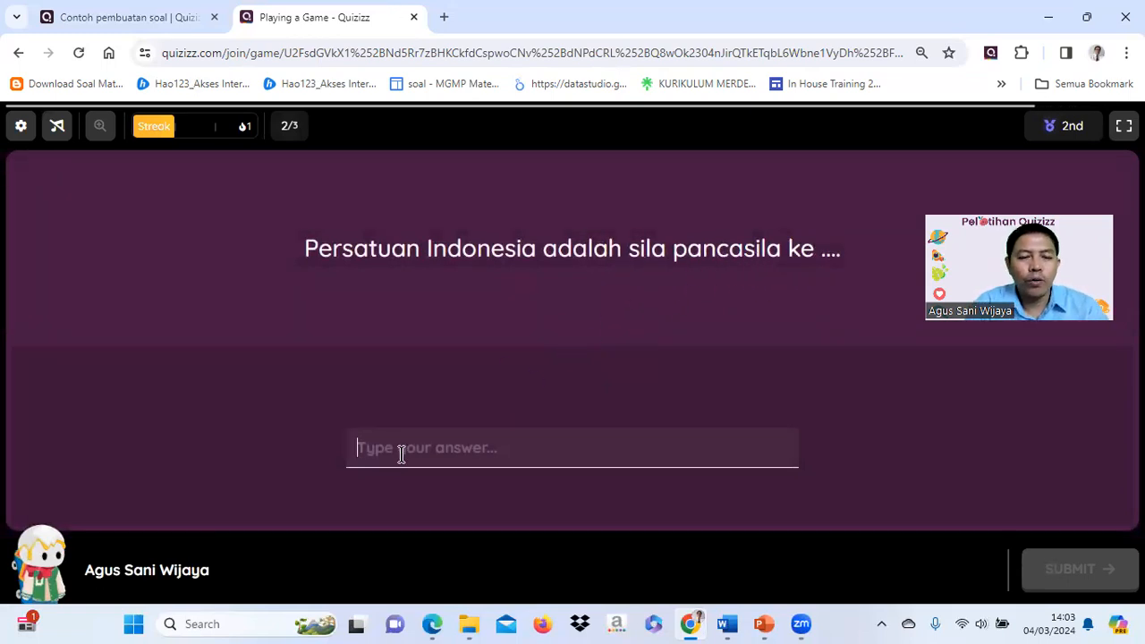
type("TIGA")
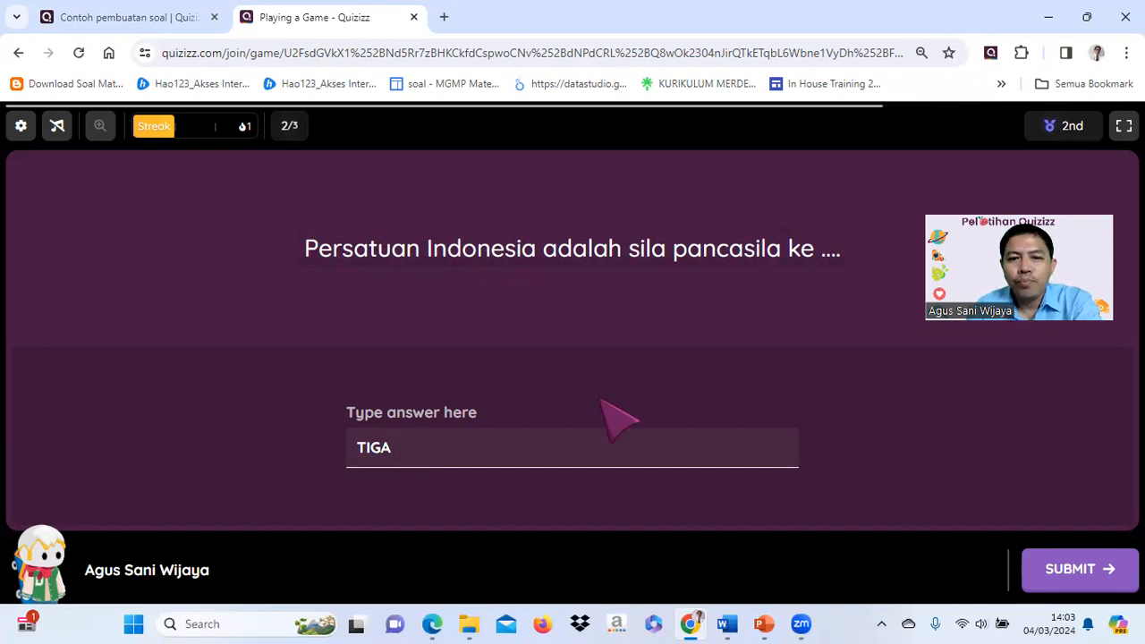
left_click(1078, 581)
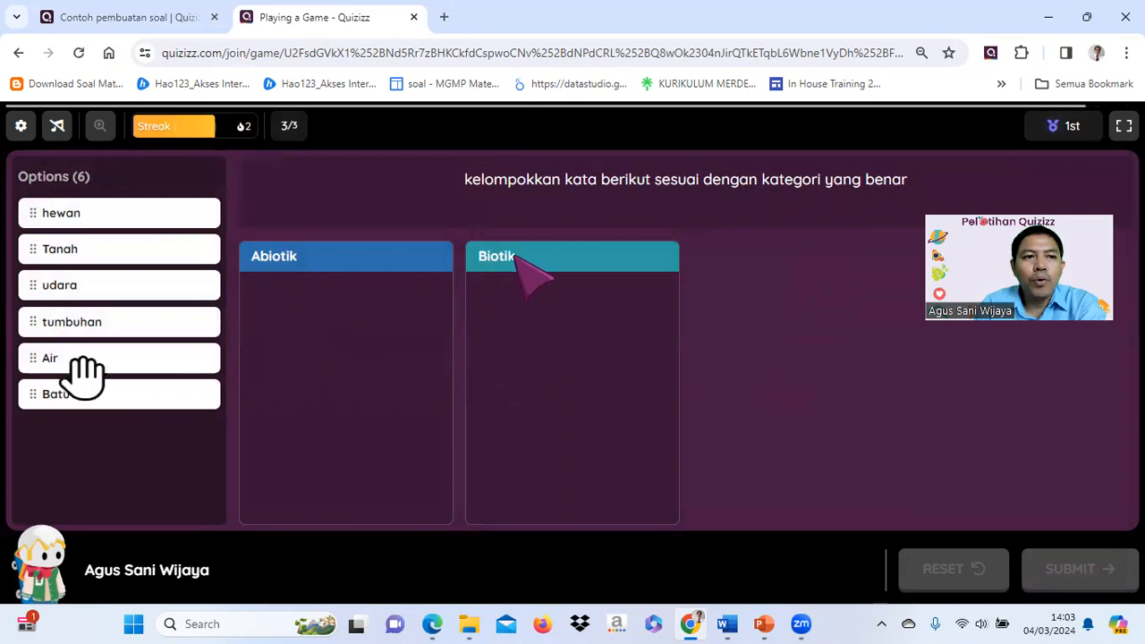
Sort hewan and tumbuhan into Biotik and Tanah, udara, Air and Batu into Abiotik, and submit the answer.
left_click_drag(78, 212, 536, 288)
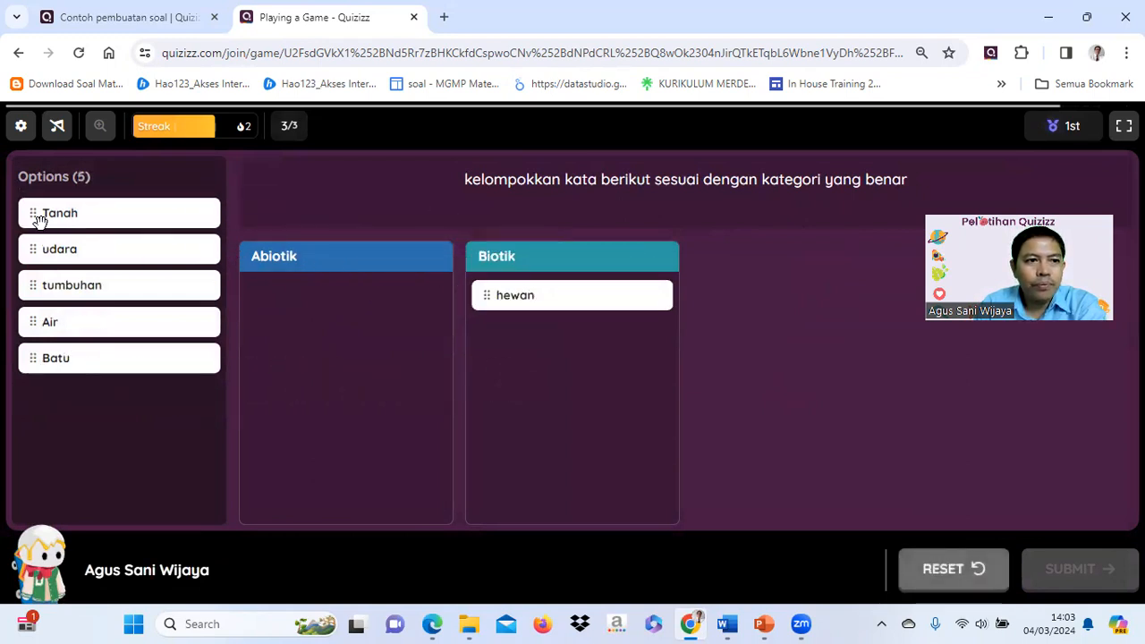
left_click_drag(67, 292, 521, 356)
left_click_drag(63, 209, 328, 341)
left_click_drag(55, 203, 286, 371)
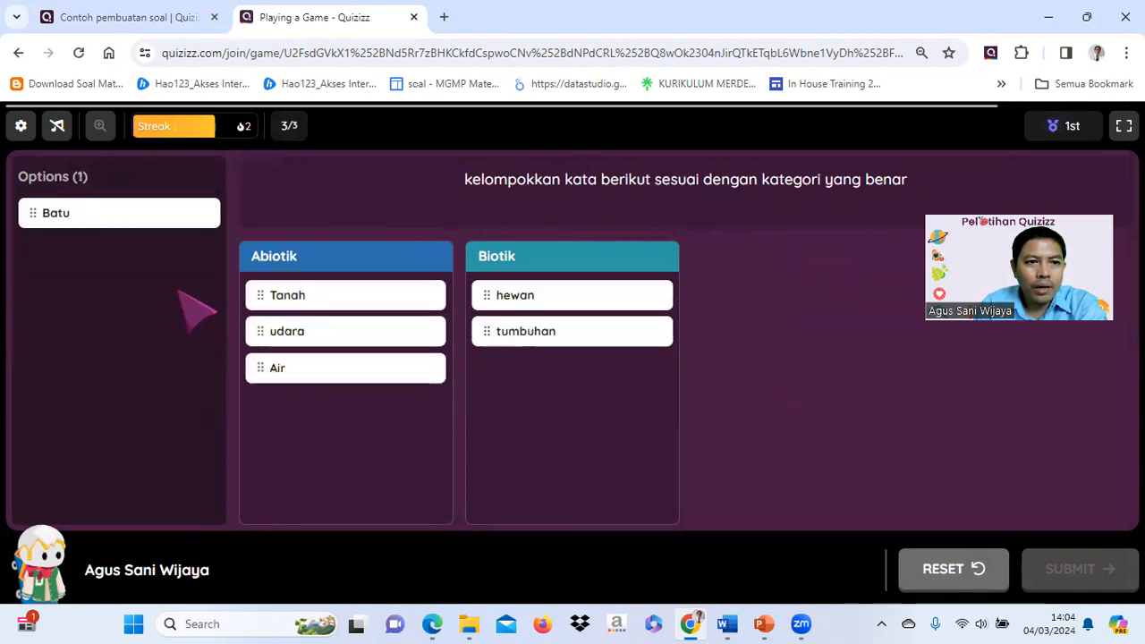
left_click_drag(87, 211, 360, 409)
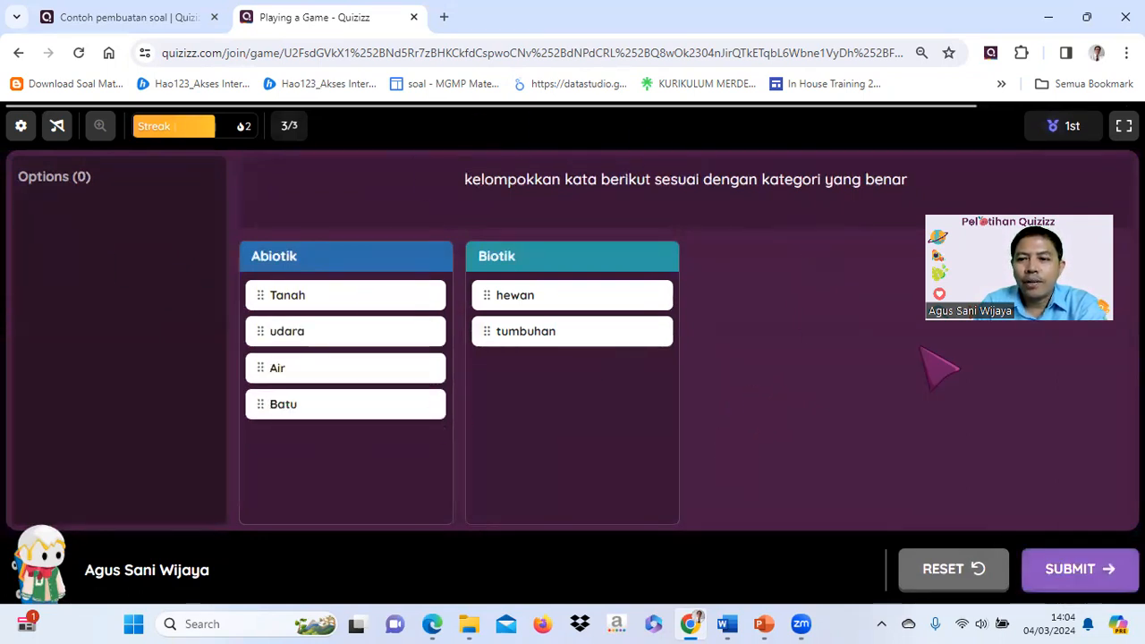
left_click(1093, 577)
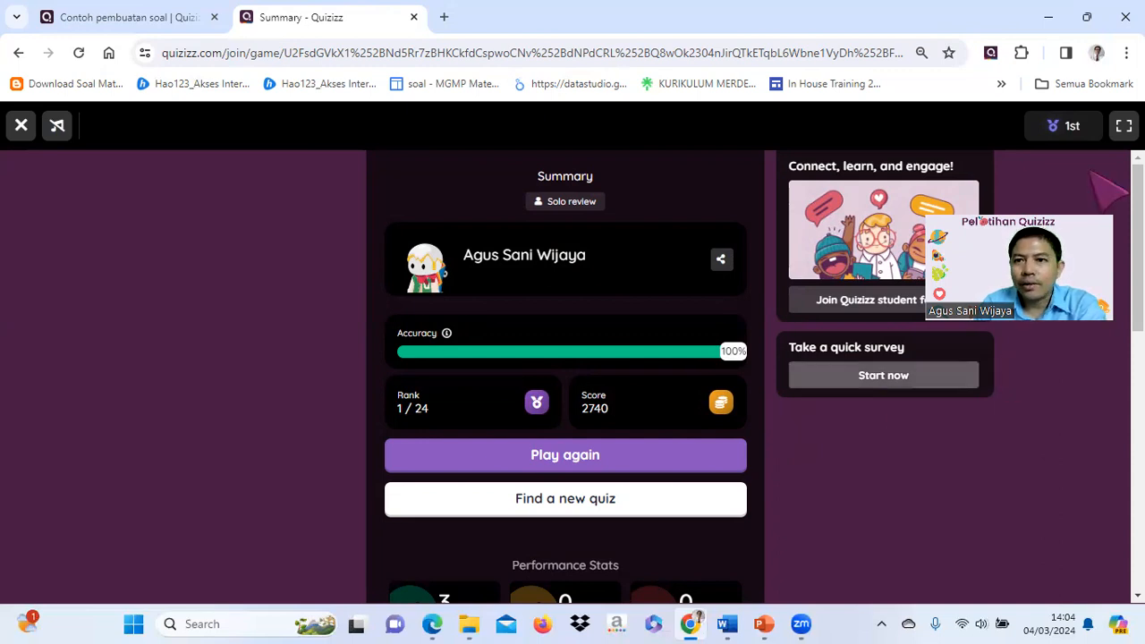
Look over the game summary, exit the preview and return to the quiz's details page.
scroll(1109, 188, "down", 1)
scroll(639, 268, "up", 1)
scroll(639, 272, "down", 1)
scroll(639, 277, "up", 1)
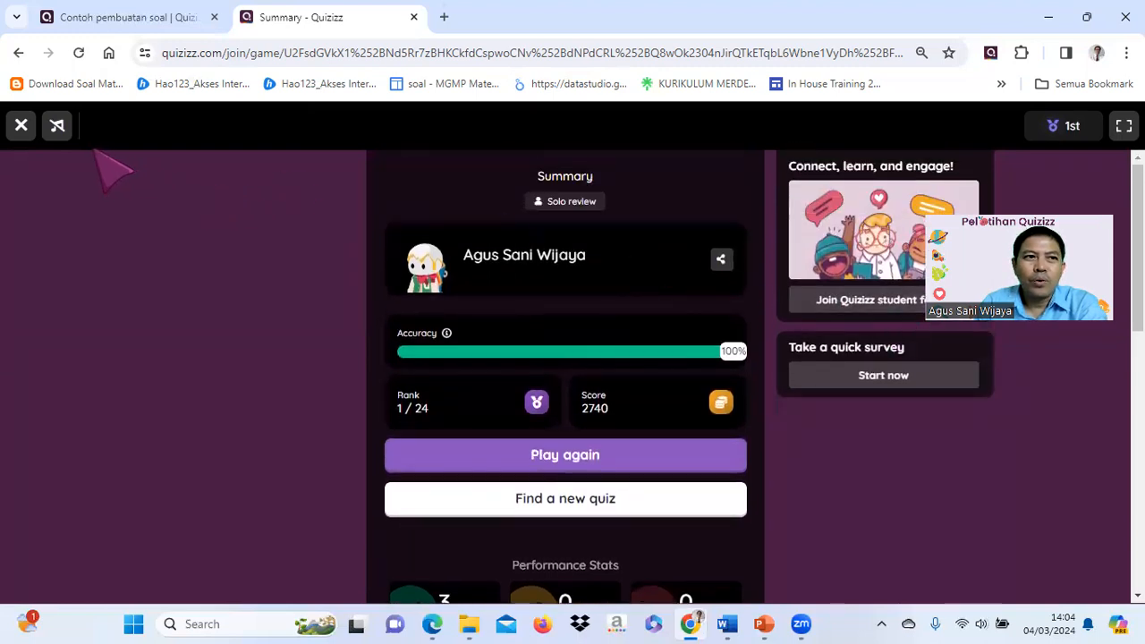
left_click(22, 126)
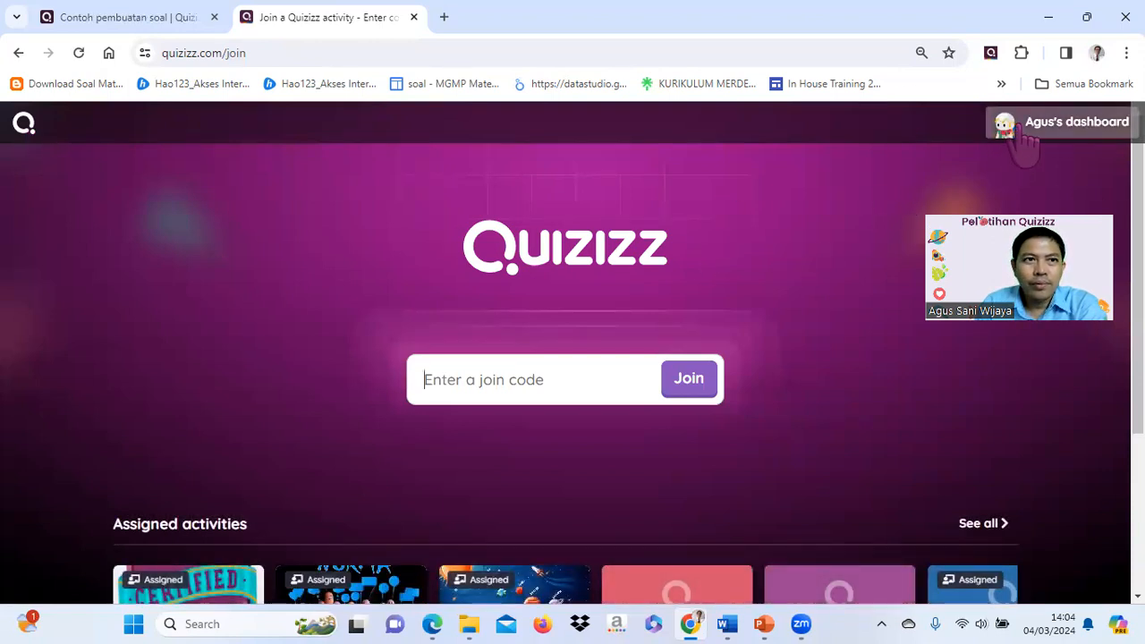
left_click(125, 18)
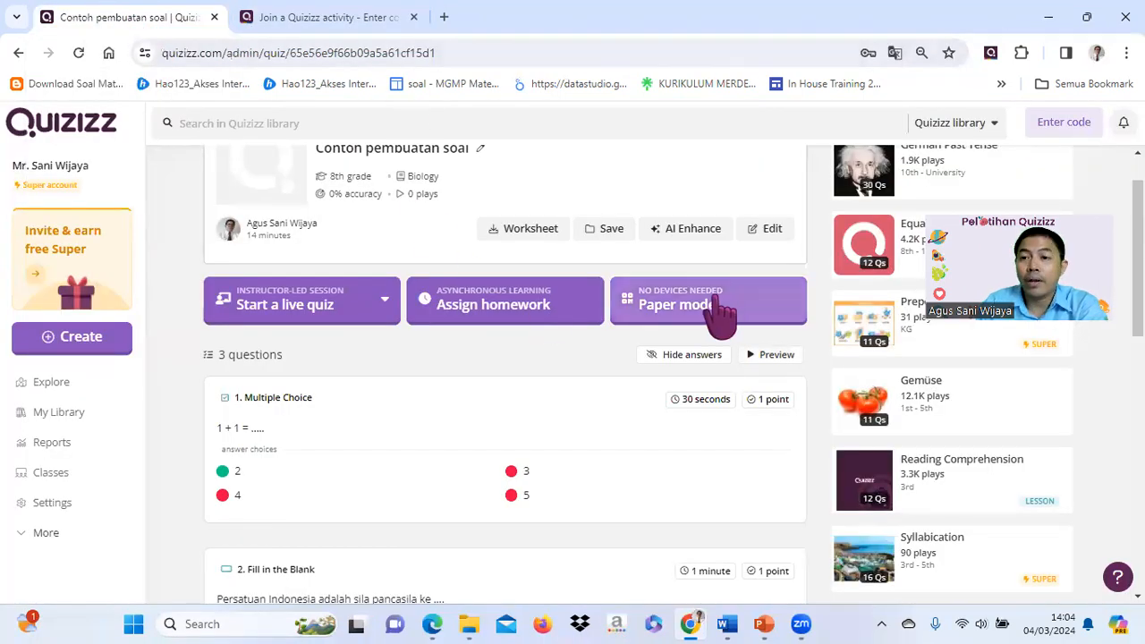